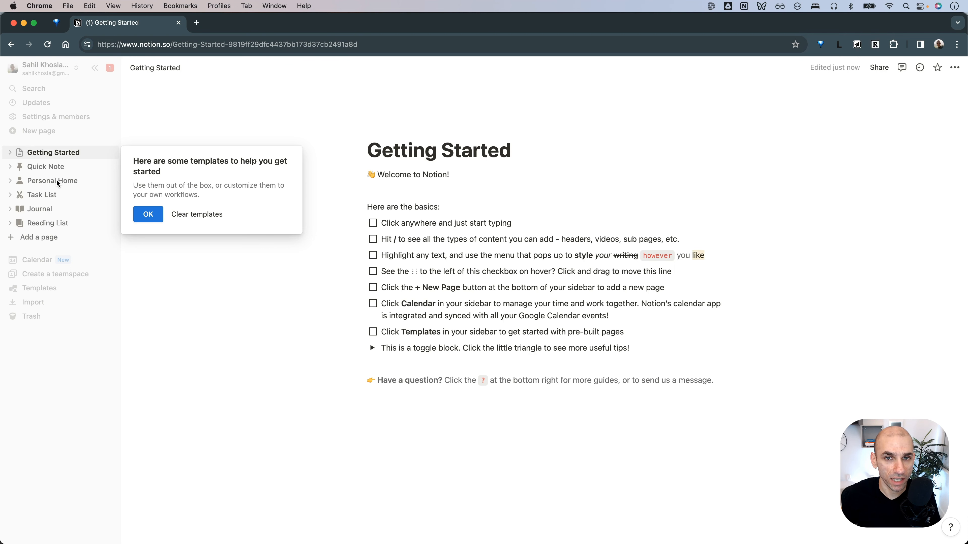
- Clear the starter templates and delete all content and the title of the Getting Started page
left_click(208, 218)
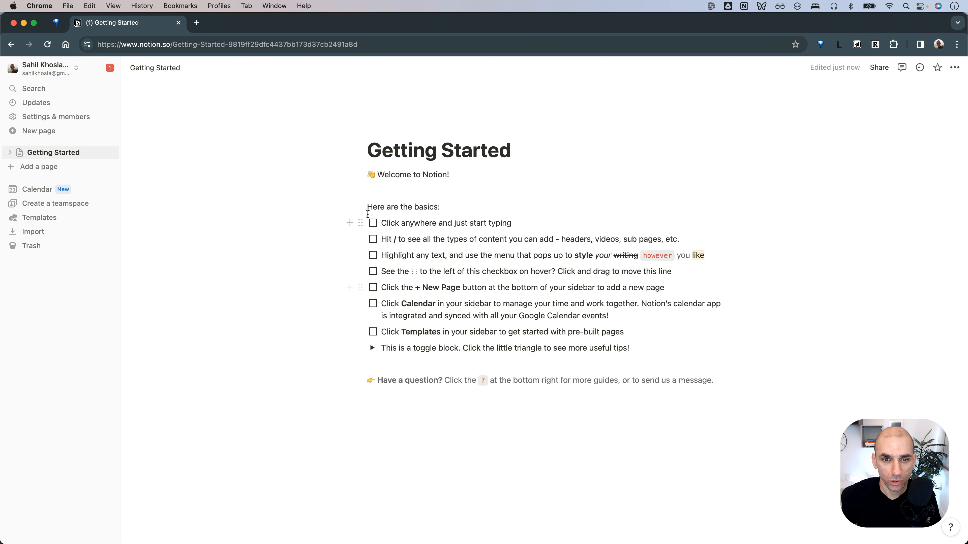
left_click_drag(295, 150, 770, 411)
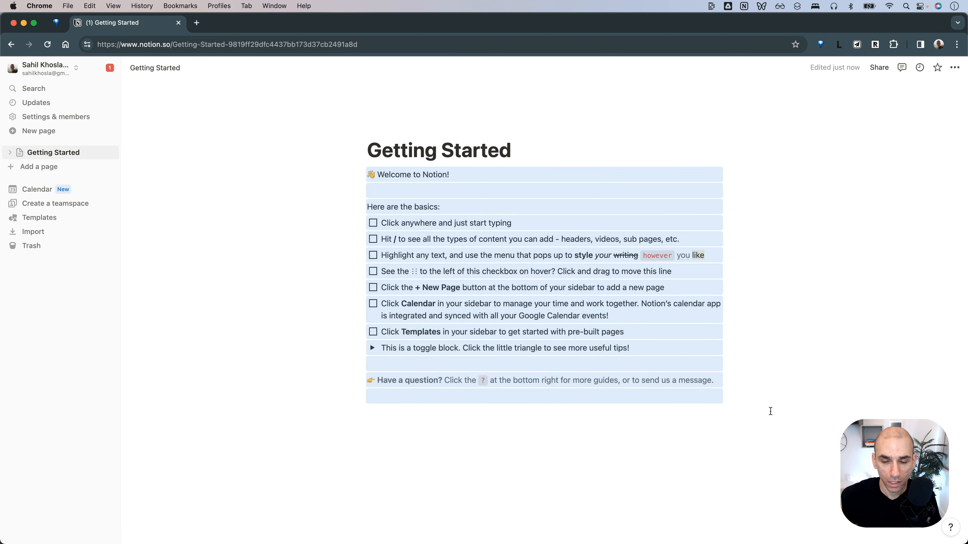
key("BackSpace")
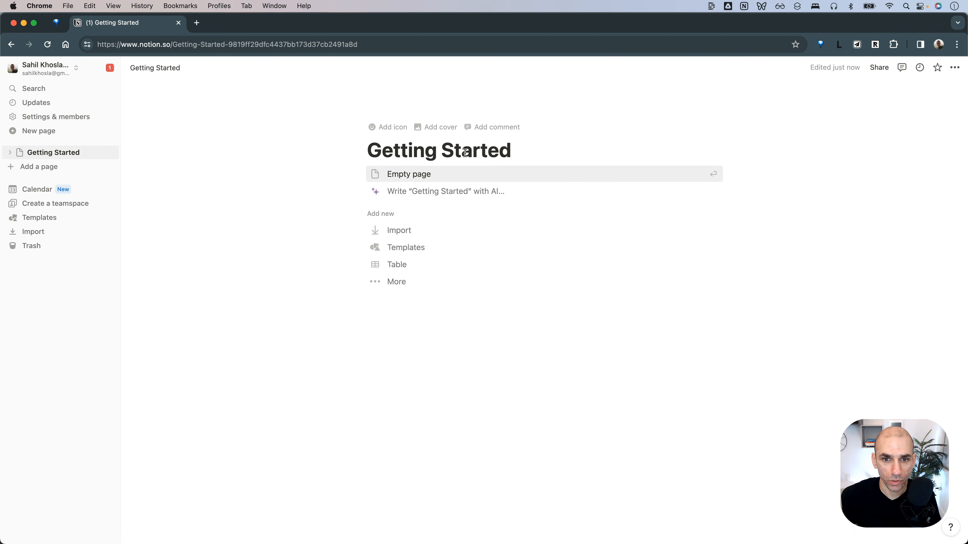
triple_click(465, 153)
key("BackSpace")
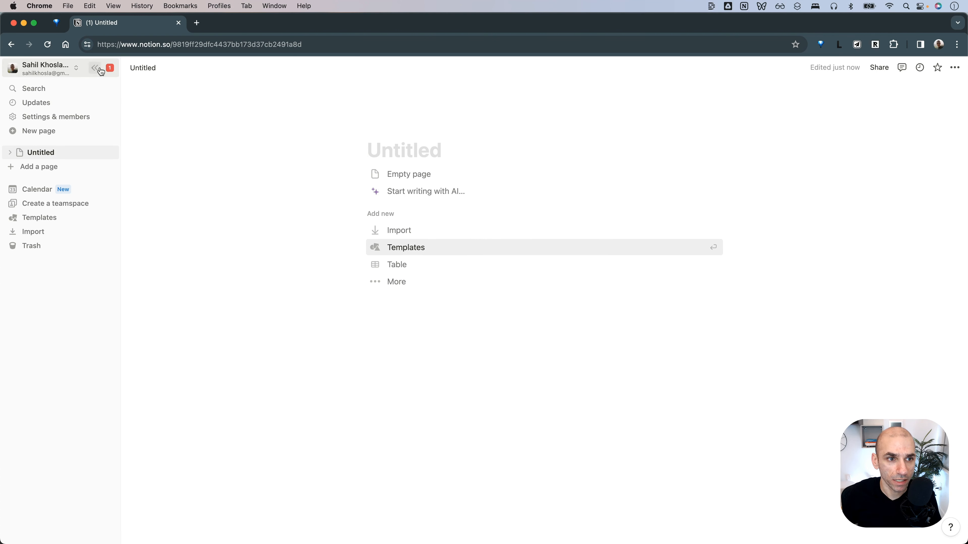
- Collapse the workspace sidebar and expand it again
left_click(95, 69)
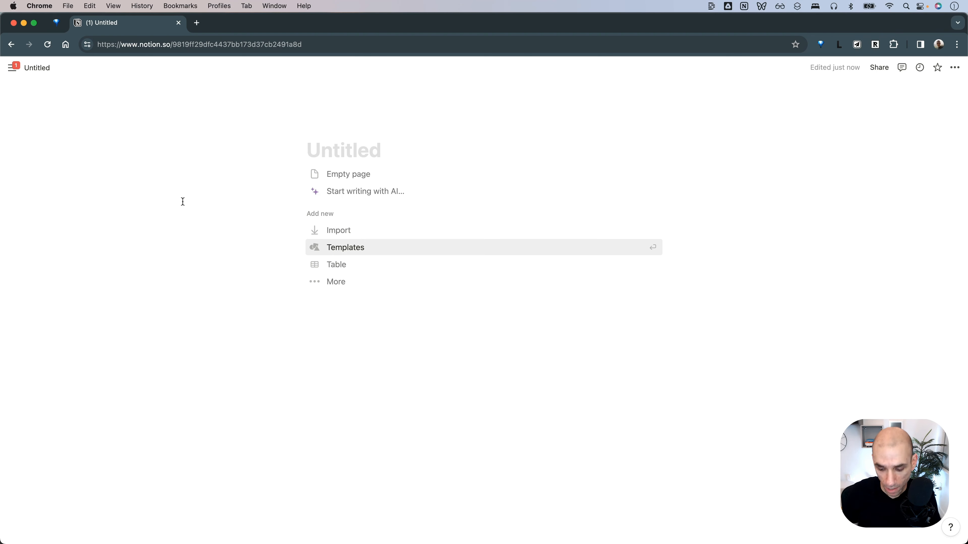
key("super+backslash")
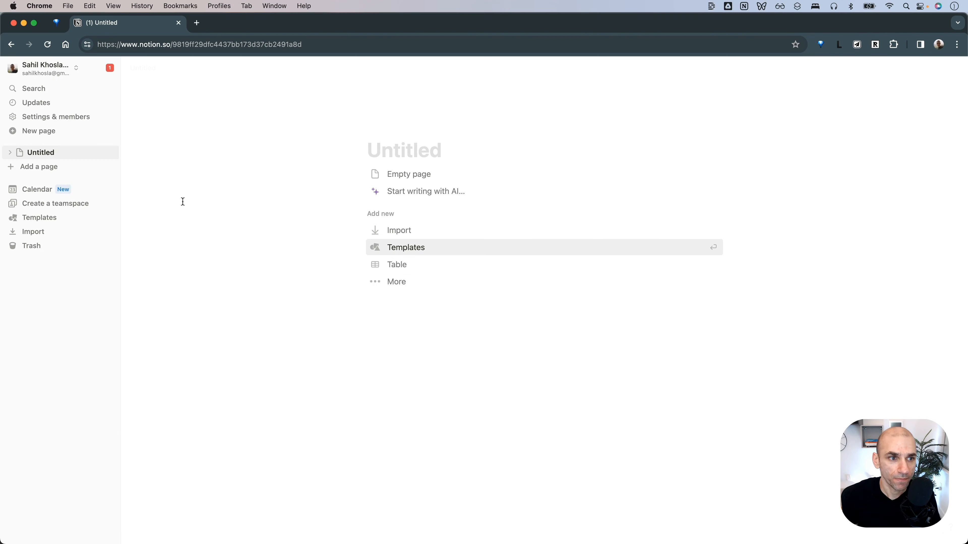
key("super+backslash")
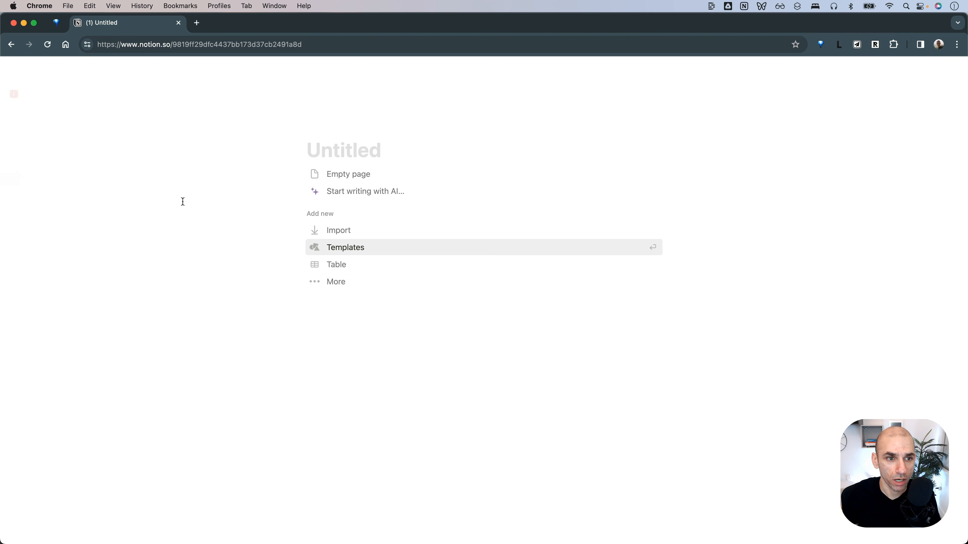
key("super+backslash")
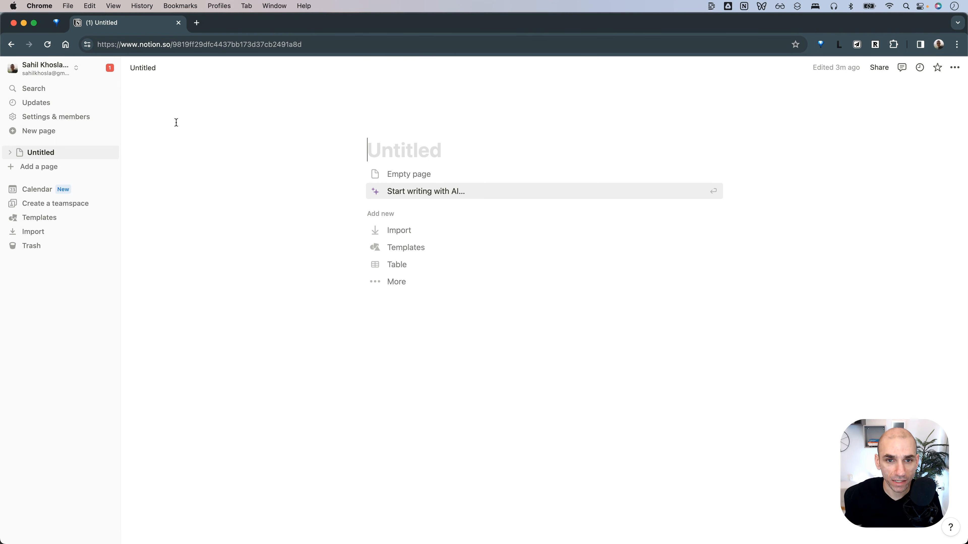
- Search the workspace for "project", clear the query and close the search
key("super+k")
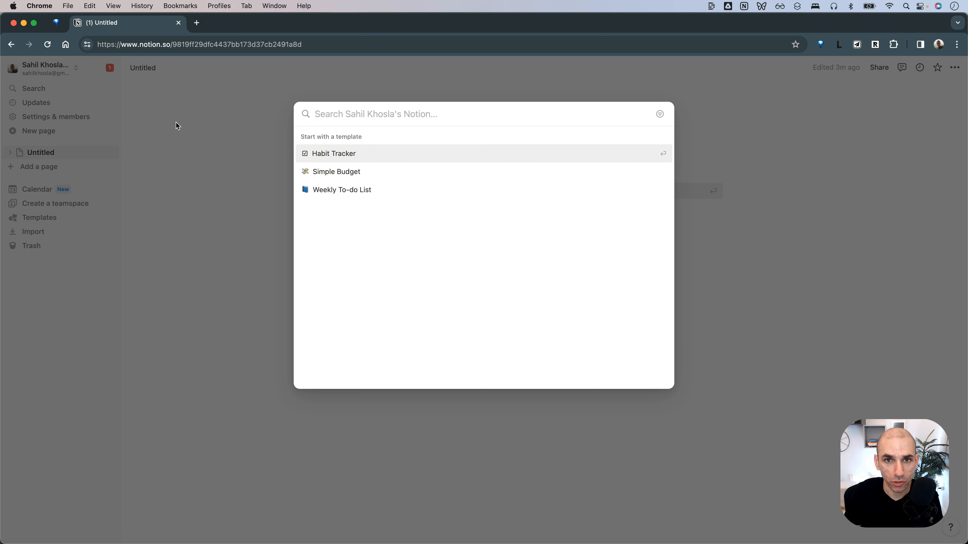
key("Escape")
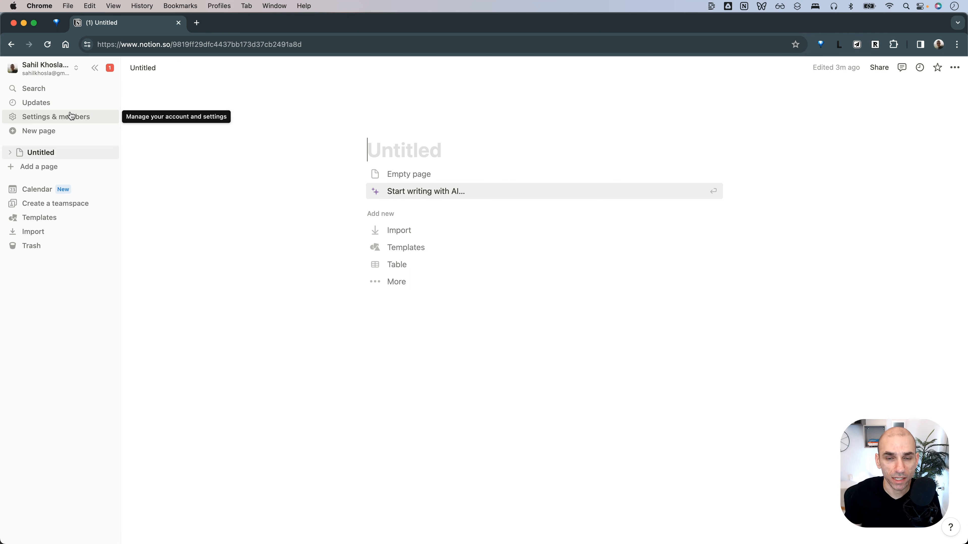
key("super+k")
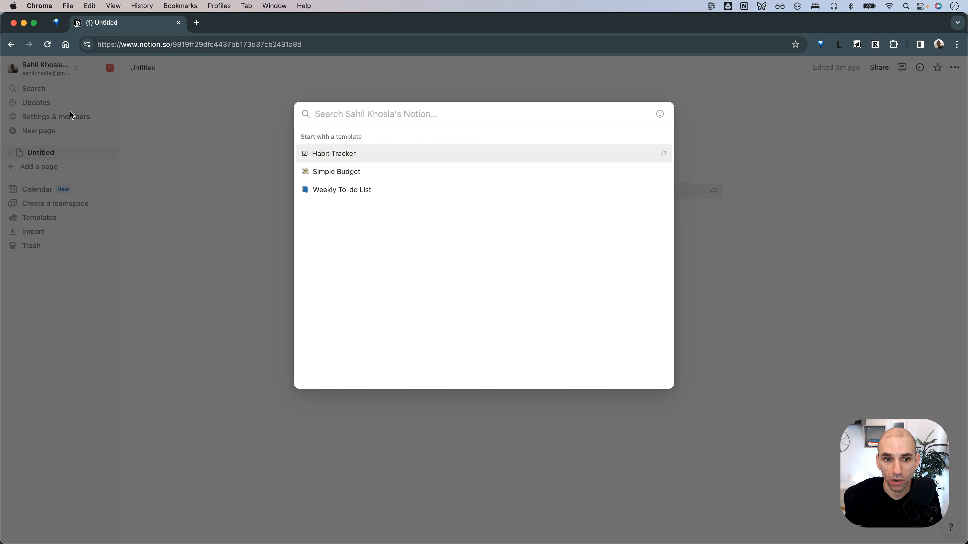
type("project")
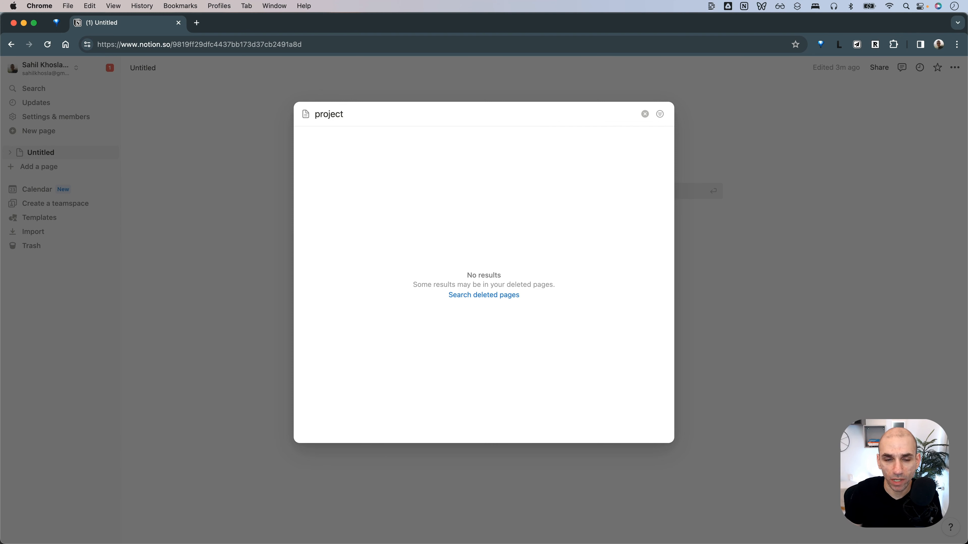
key("super+a")
key("BackSpace")
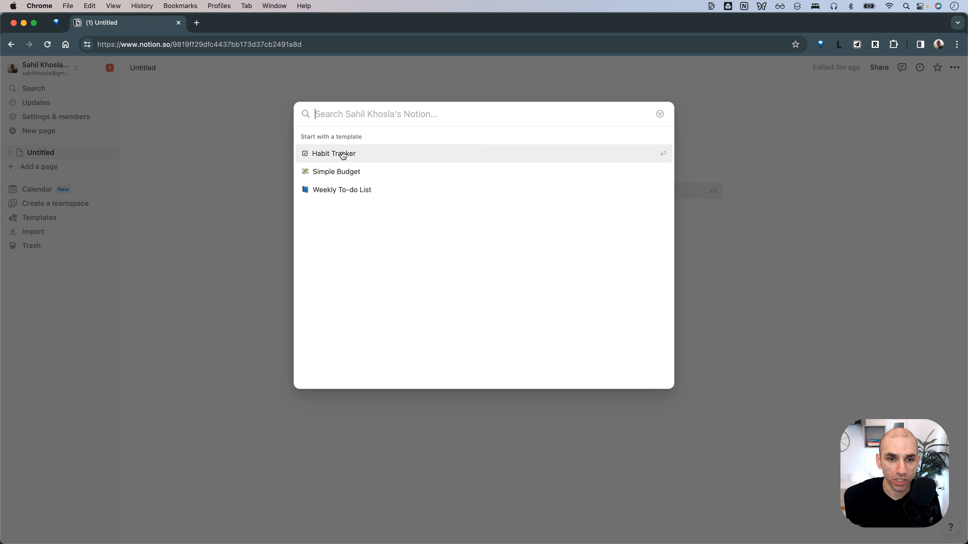
key("Up")
key("Up")
key("Up")
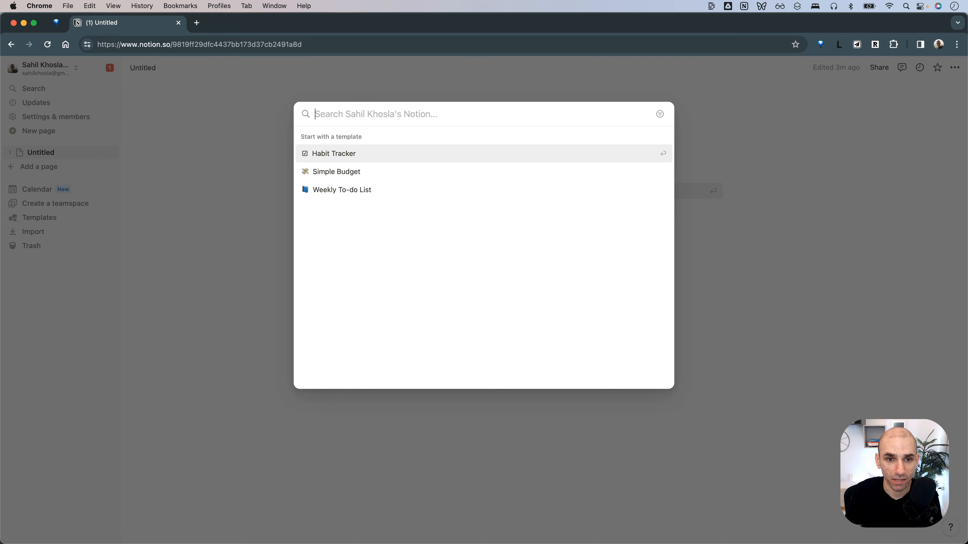
left_click(241, 141)
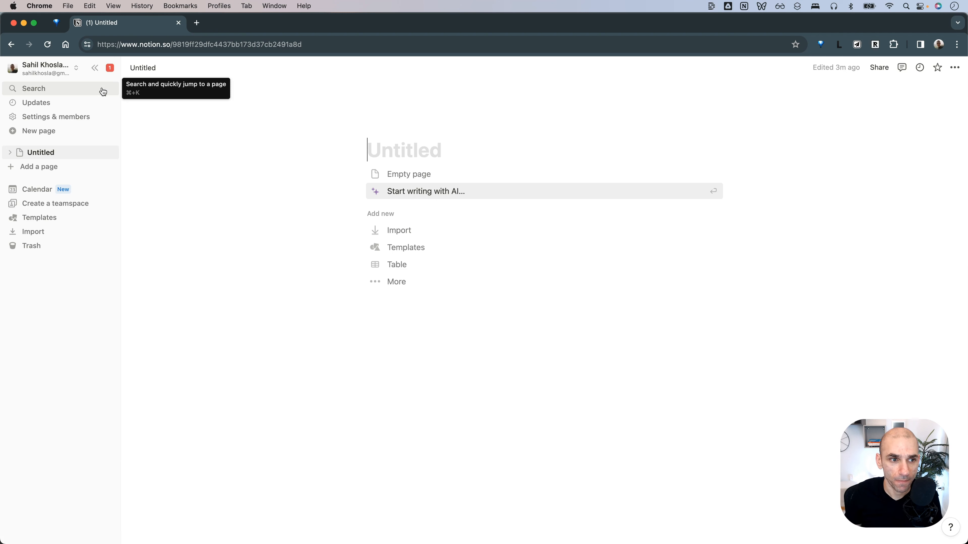
key("Down")
key("Down")
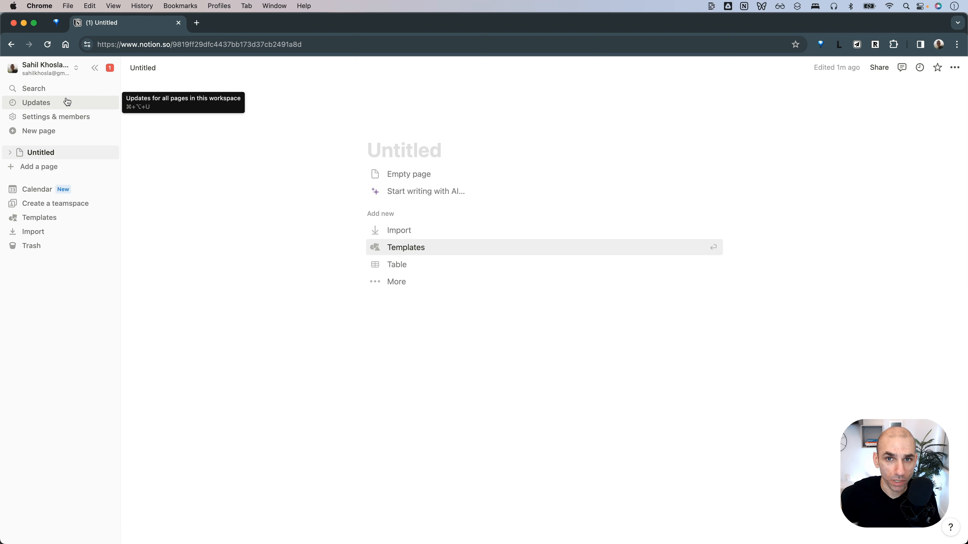
- Review the workspace's People, My notifications and My account settings, and close the settings
left_click(87, 121)
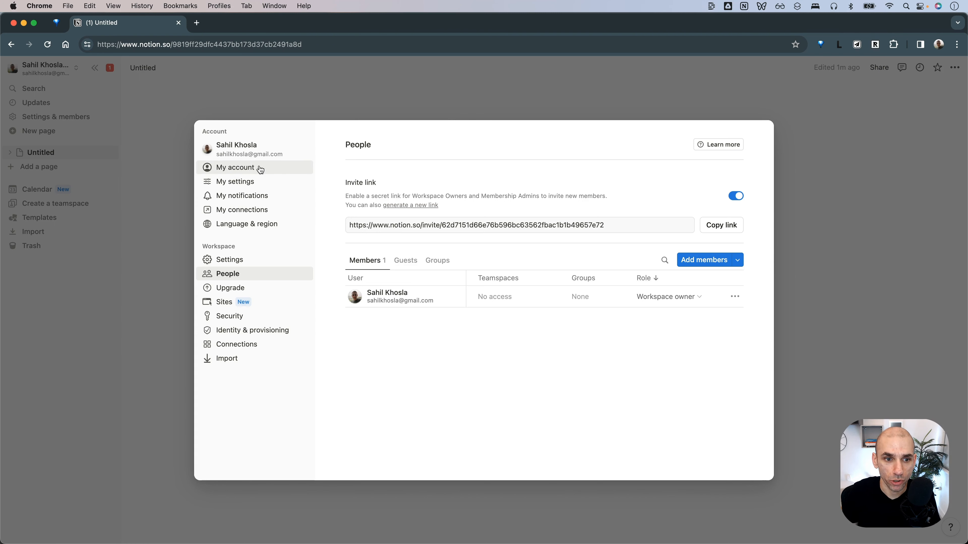
left_click(265, 200)
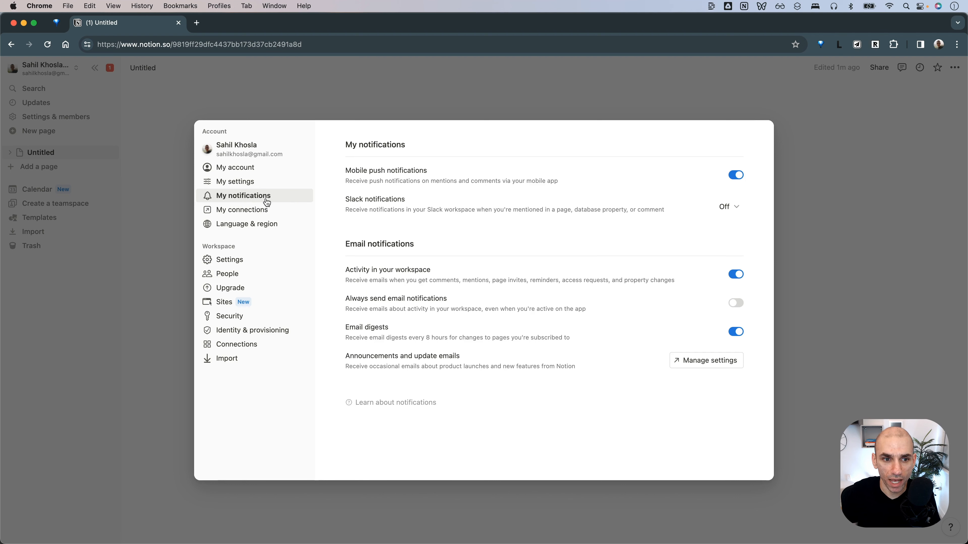
left_click(260, 167)
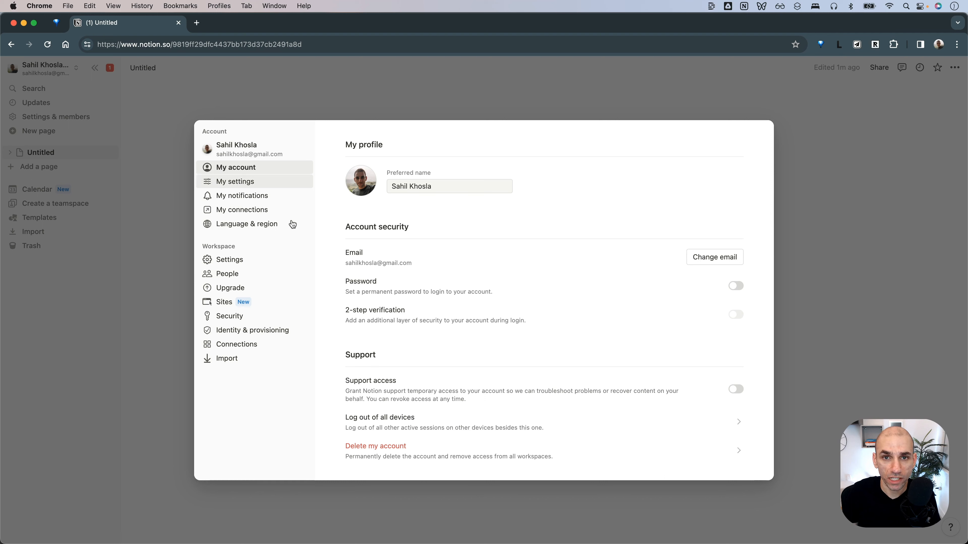
left_click(140, 162)
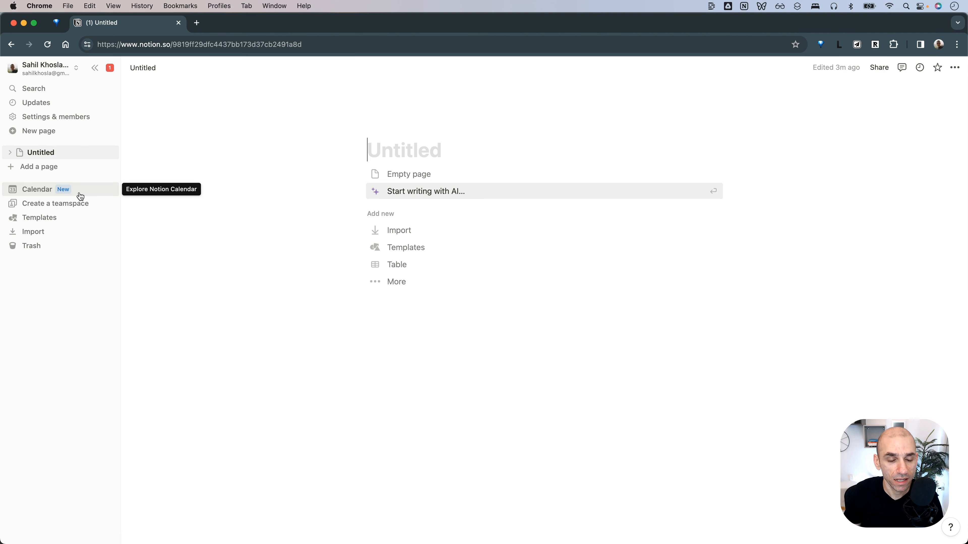
- Browse the Work category of the template gallery and review the sources available for importing data
left_click(77, 223)
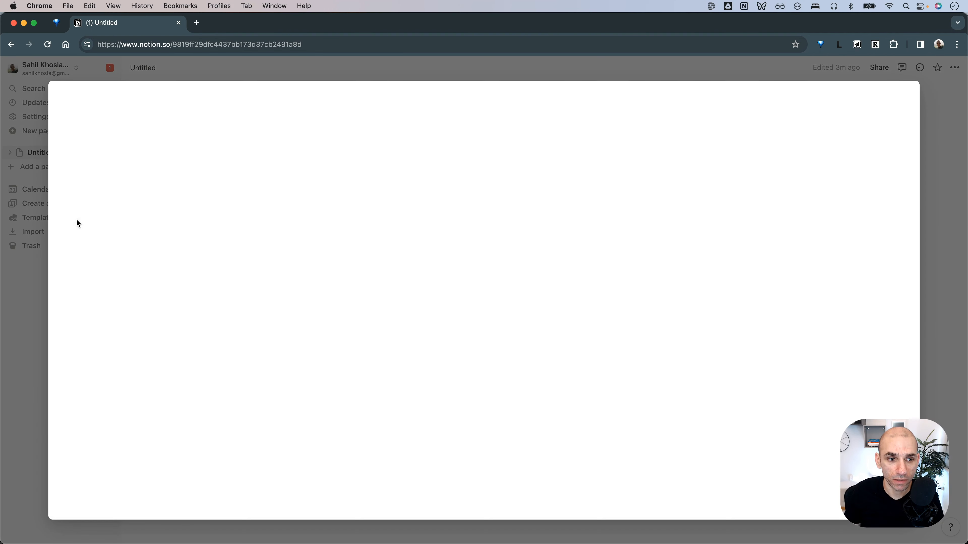
scroll(134, 216, "down", 3)
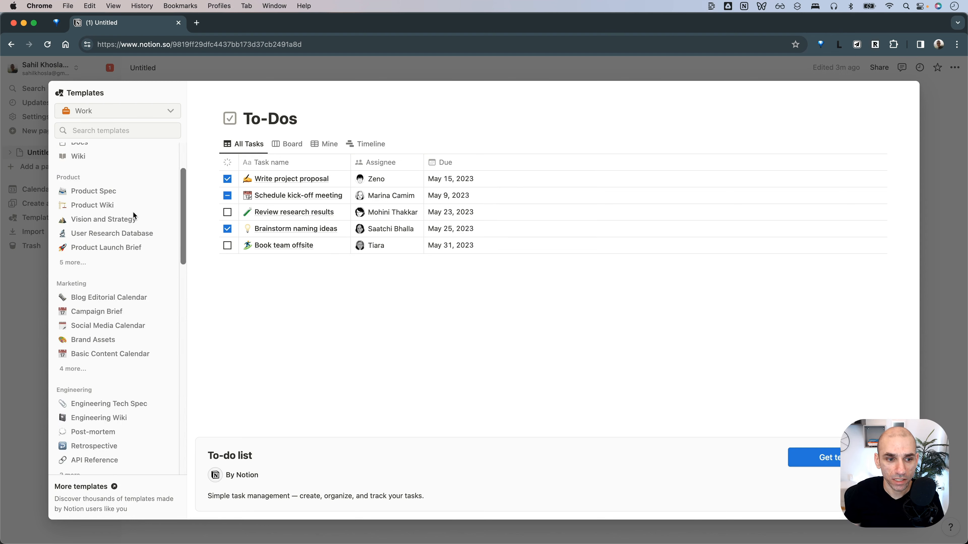
scroll(134, 216, "down", 10)
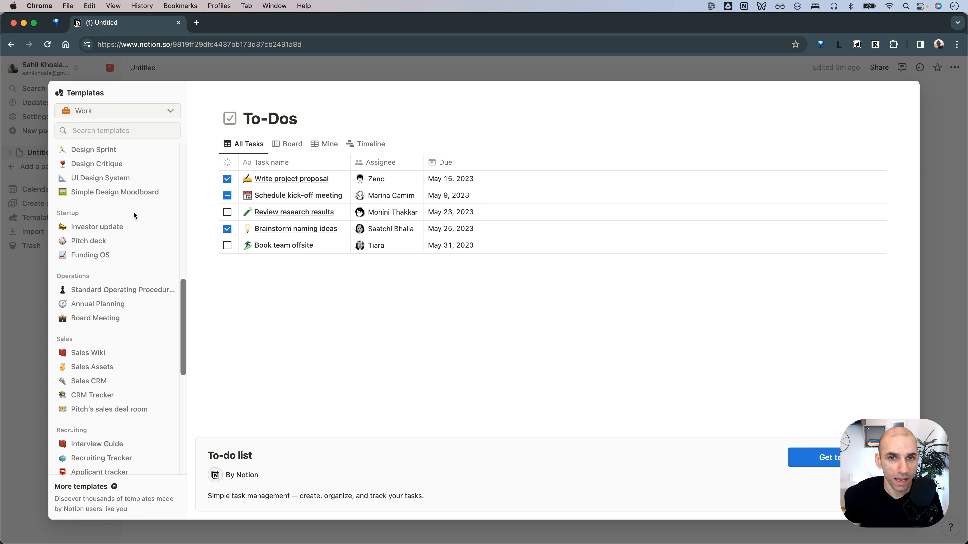
scroll(133, 214, "down", 3)
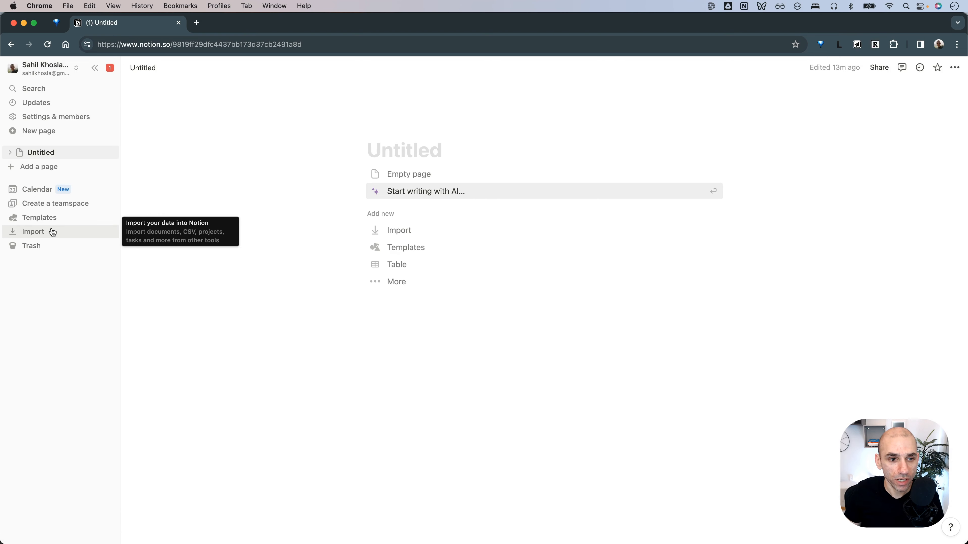
left_click(53, 232)
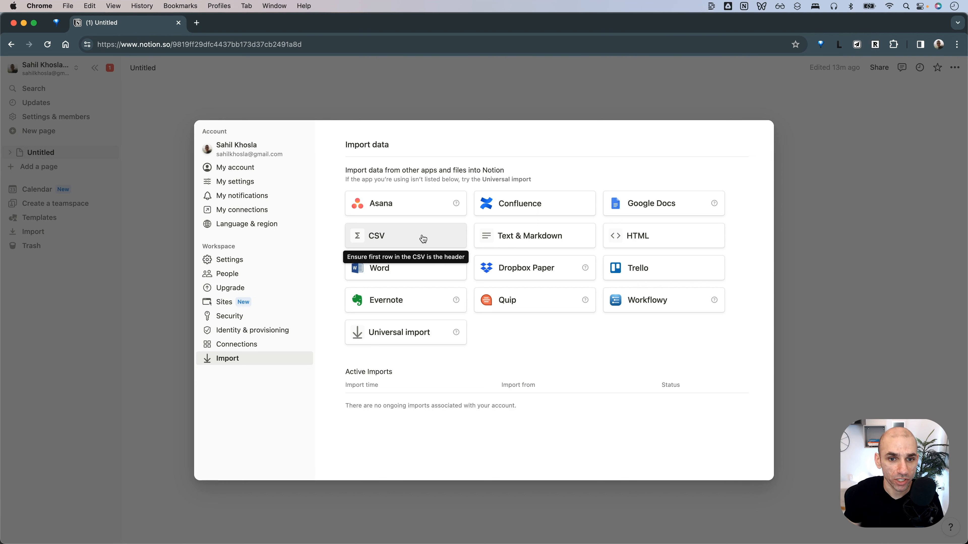
left_click(183, 198)
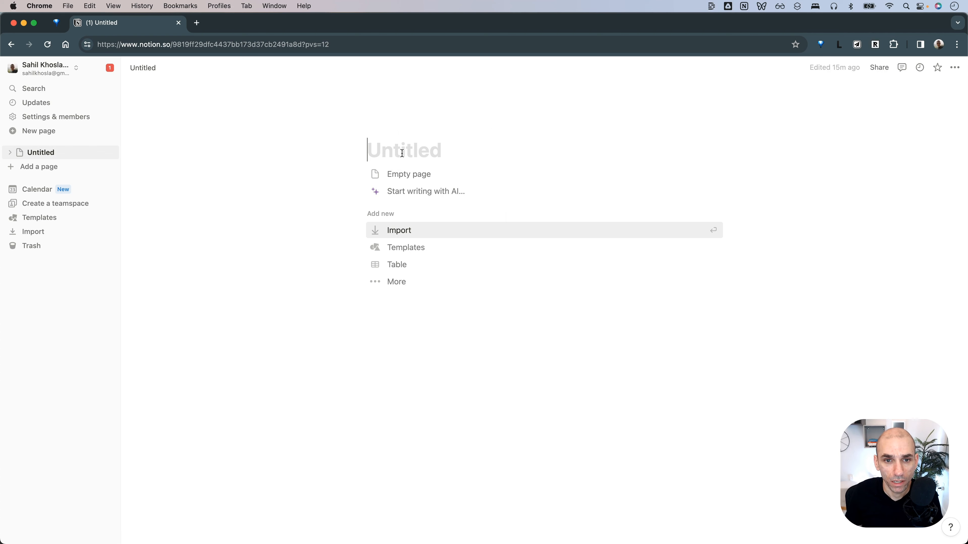
- Title the page "Our First Notion Page" and start it as an empty page
type("Our First")
key("BackSpace")
key("BackSpace")
type("rst")
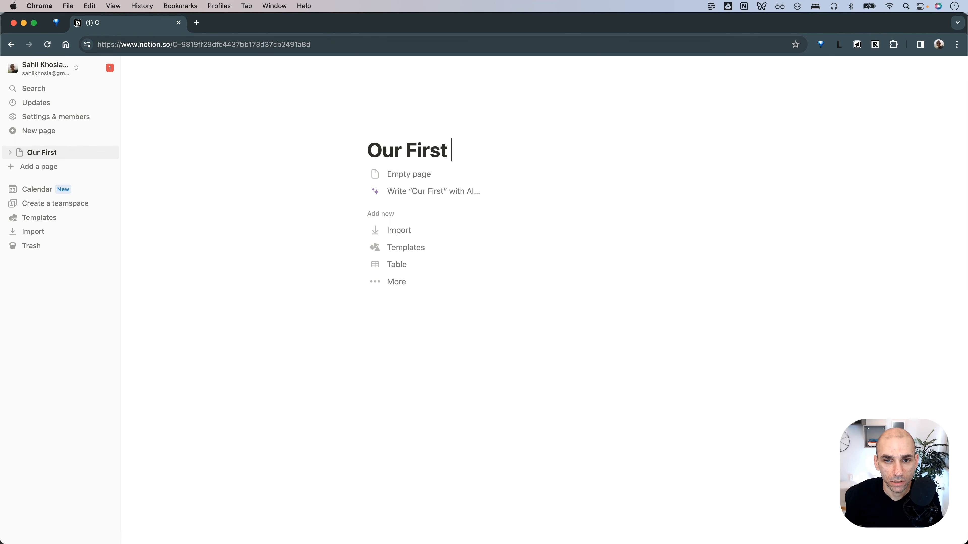
type(" Notion Page")
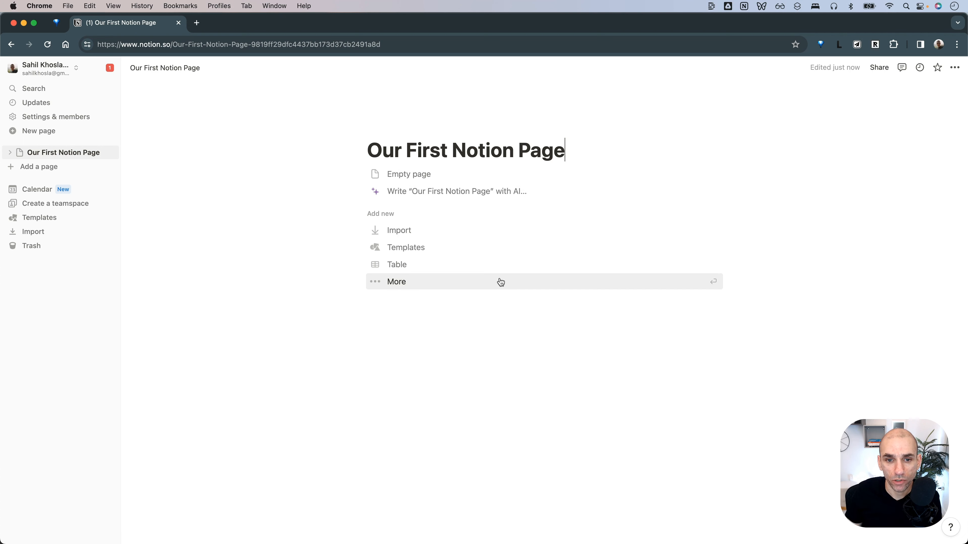
left_click(424, 173)
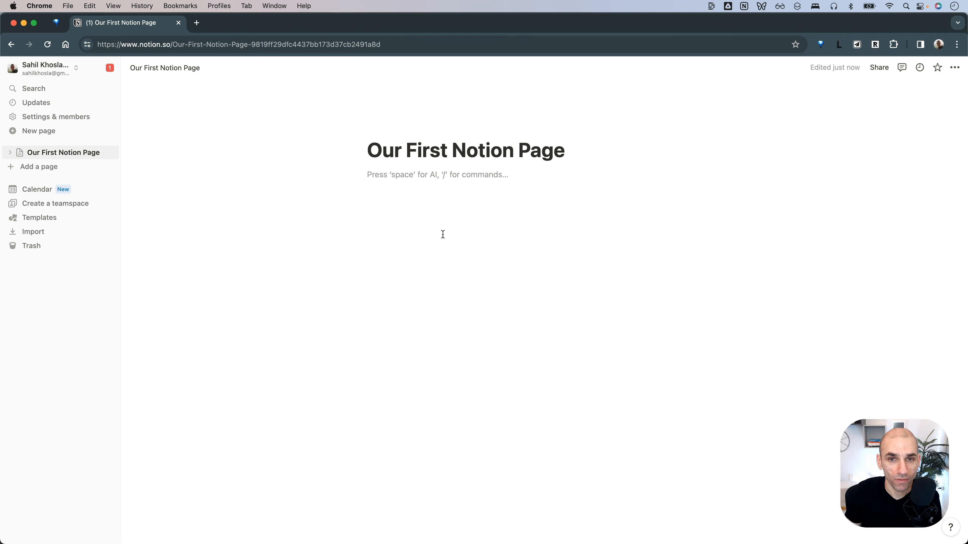
- Add an icon to the page, look through the emoji choices and remove the icon
mouse_move(395, 130)
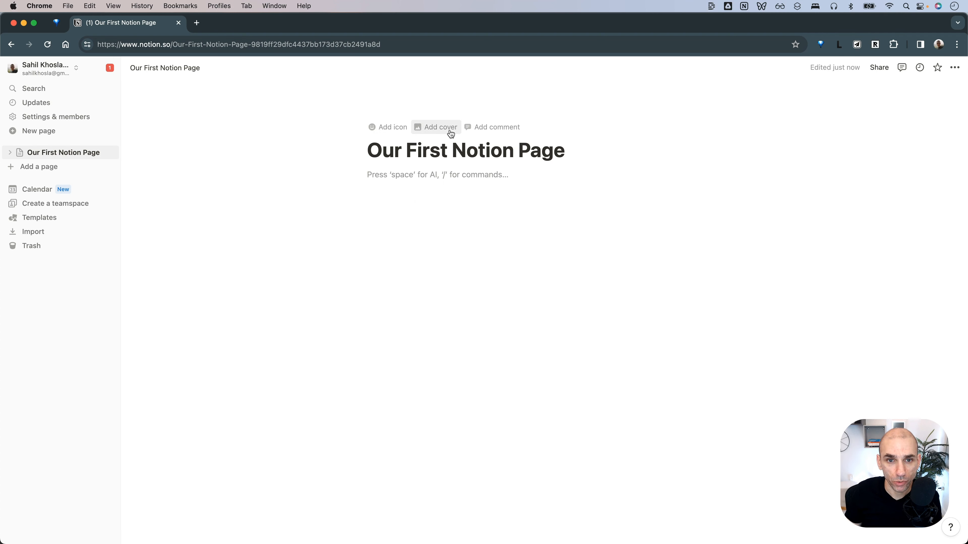
left_click(388, 128)
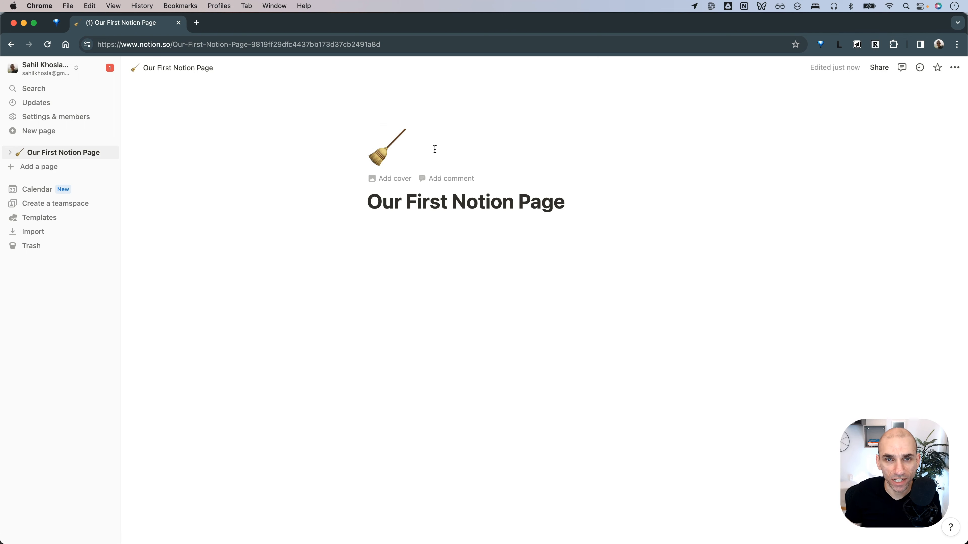
left_click(396, 152)
scroll(408, 284, "down", 3)
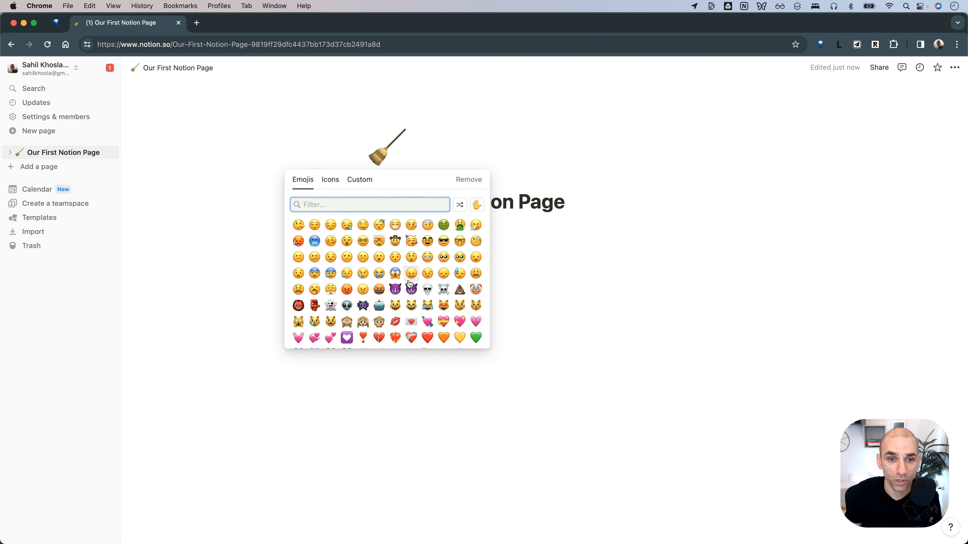
scroll(409, 284, "up", 3)
left_click(464, 178)
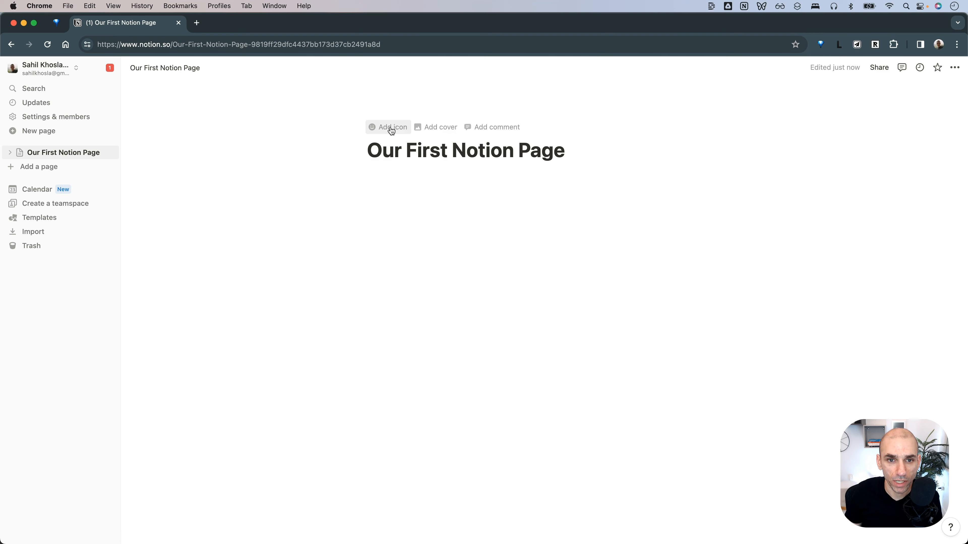
- Add an icon to the page and set the colour of the non-emoji icon set to dark gray
left_click(390, 128)
left_click(391, 142)
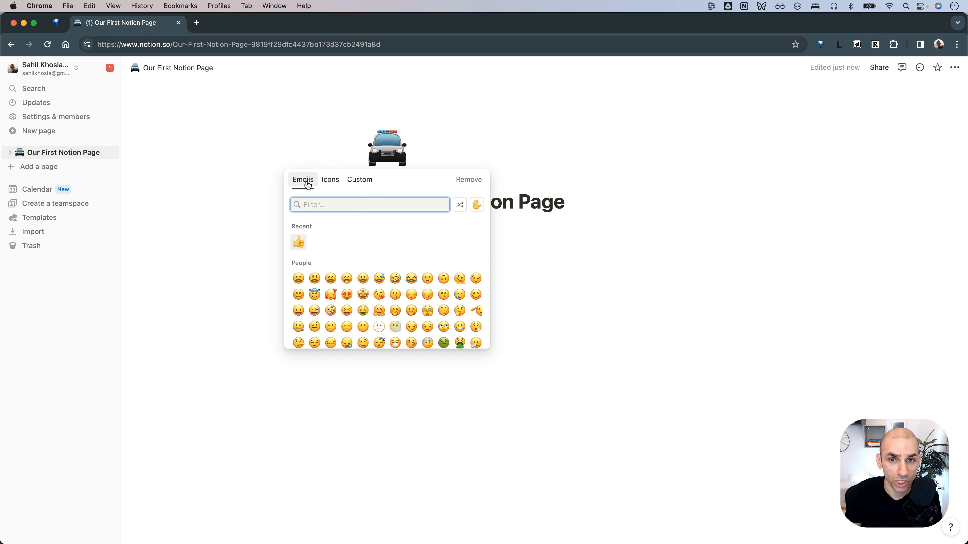
left_click(333, 184)
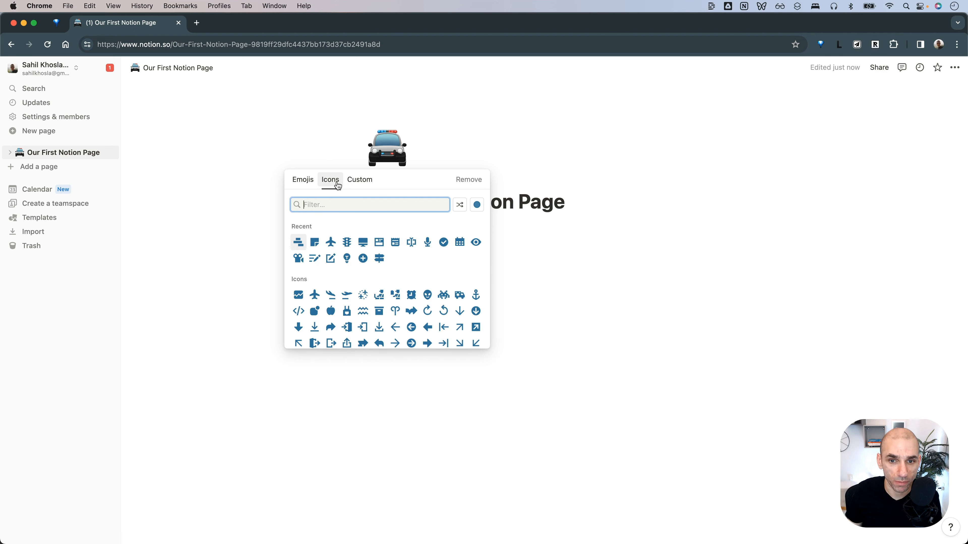
left_click(480, 211)
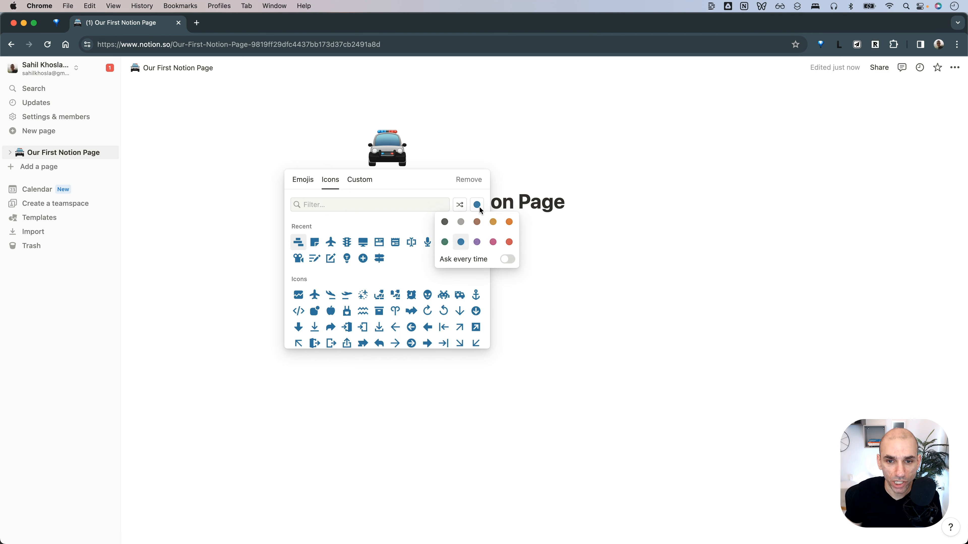
left_click(443, 222)
- Search the icon set for "first", "1" and "one", and set the airplane as the page icon
left_click(356, 203)
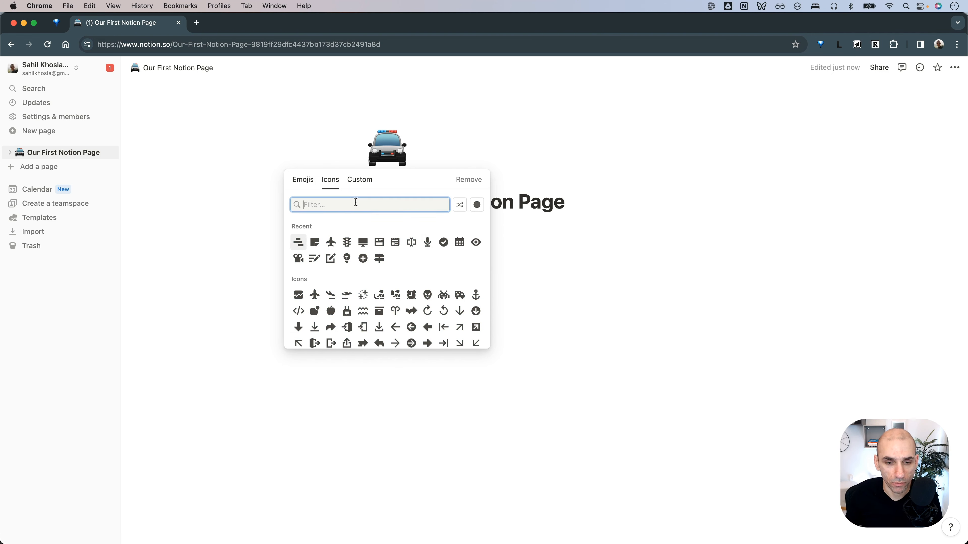
type("first")
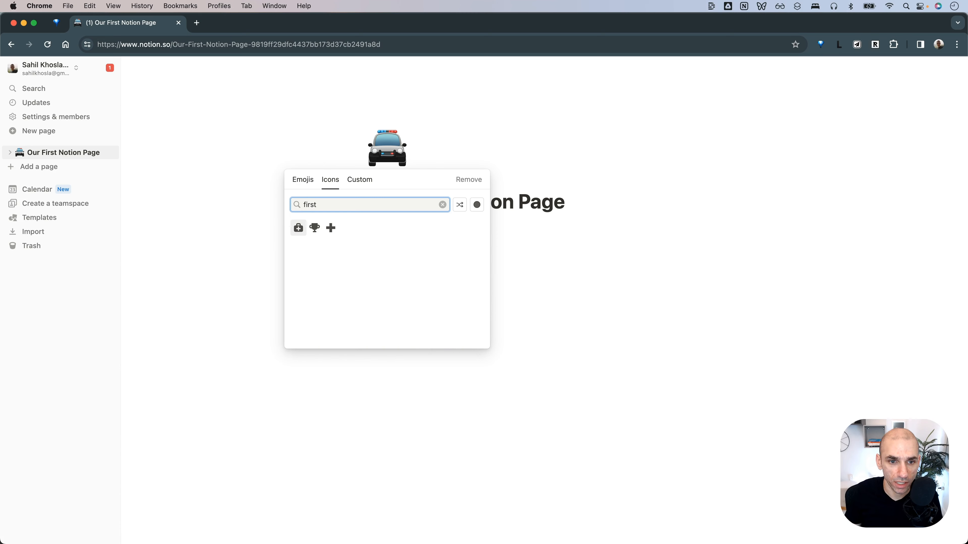
key("super+a")
type("1")
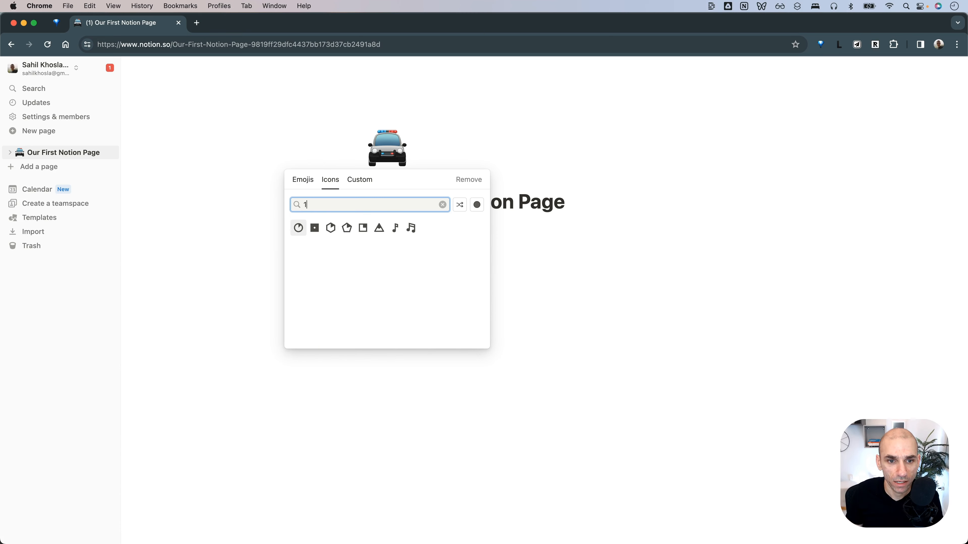
key("BackSpace")
type("one")
key("super+a")
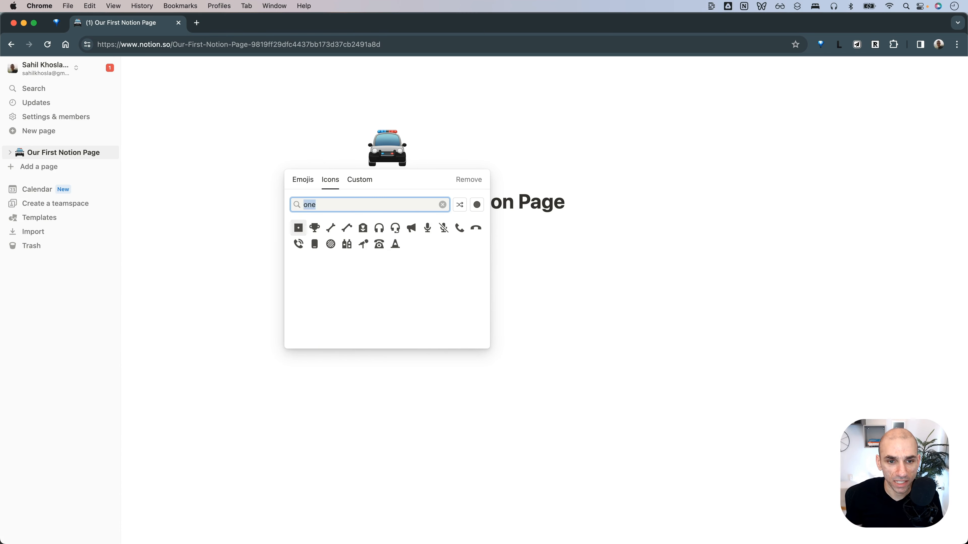
key("BackSpace")
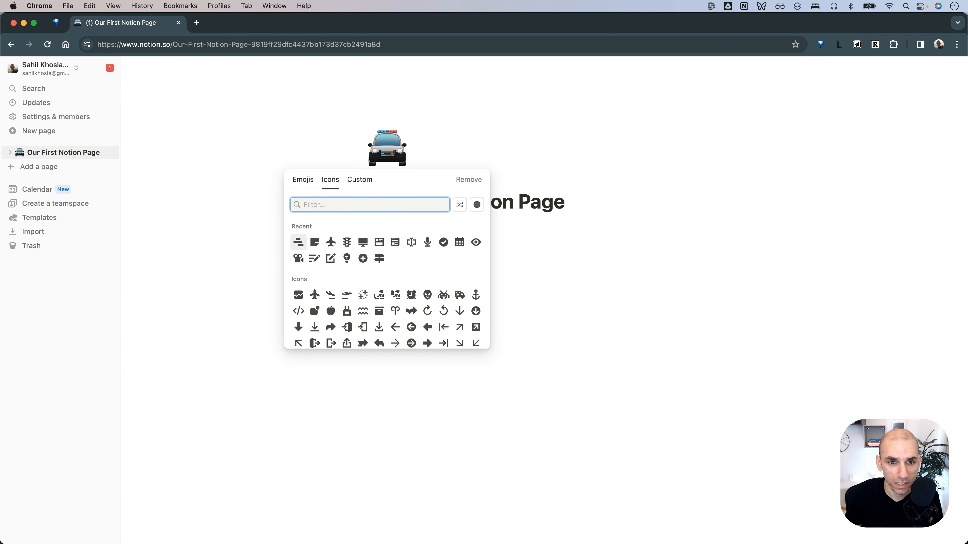
left_click(330, 242)
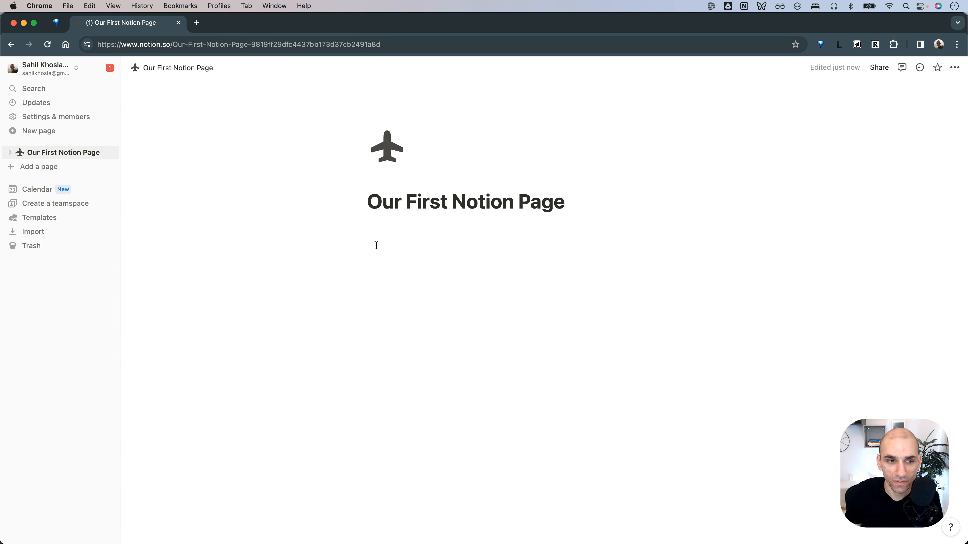
- Add a cover to the page and browse the gallery of colours, gradients and archive images for replacing it
mouse_move(413, 113)
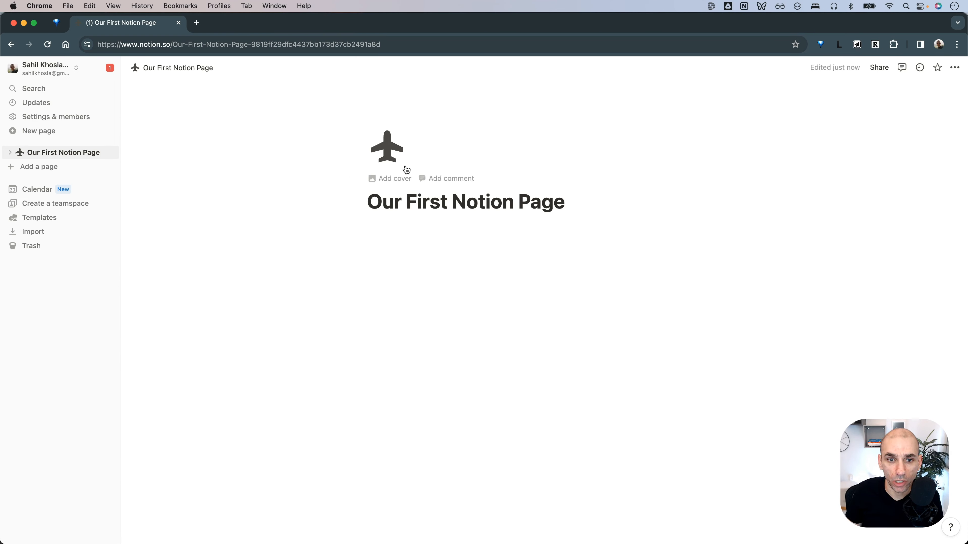
left_click(393, 181)
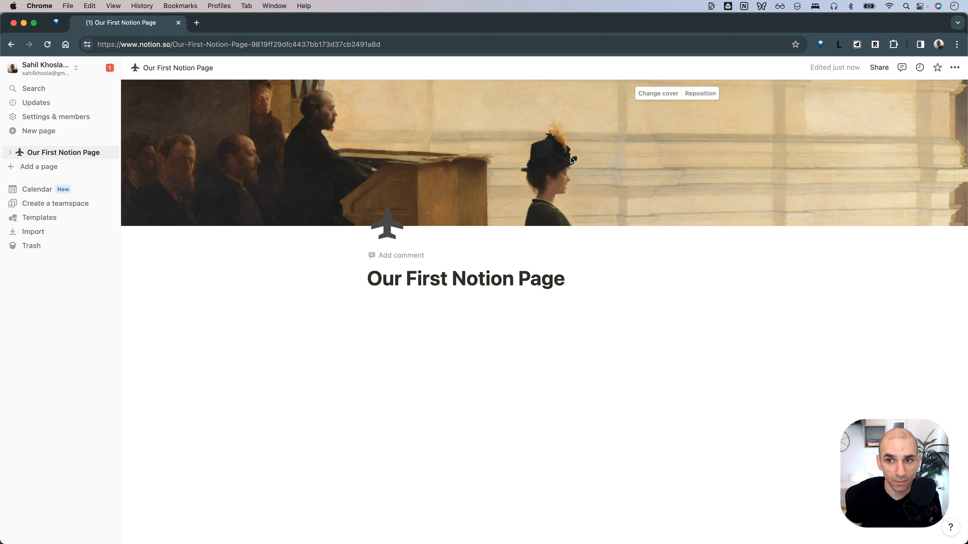
left_click(663, 100)
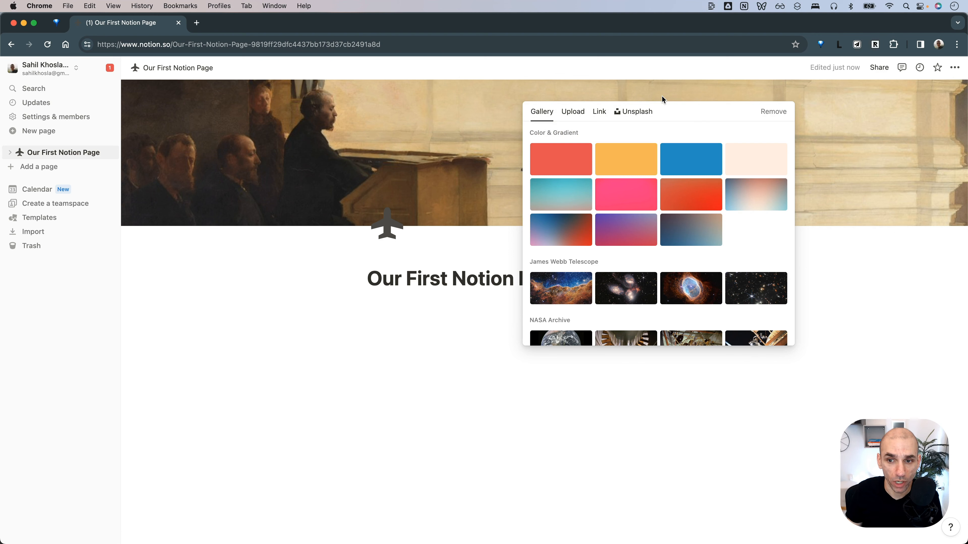
scroll(687, 203, "down", 3)
scroll(687, 203, "down", 2)
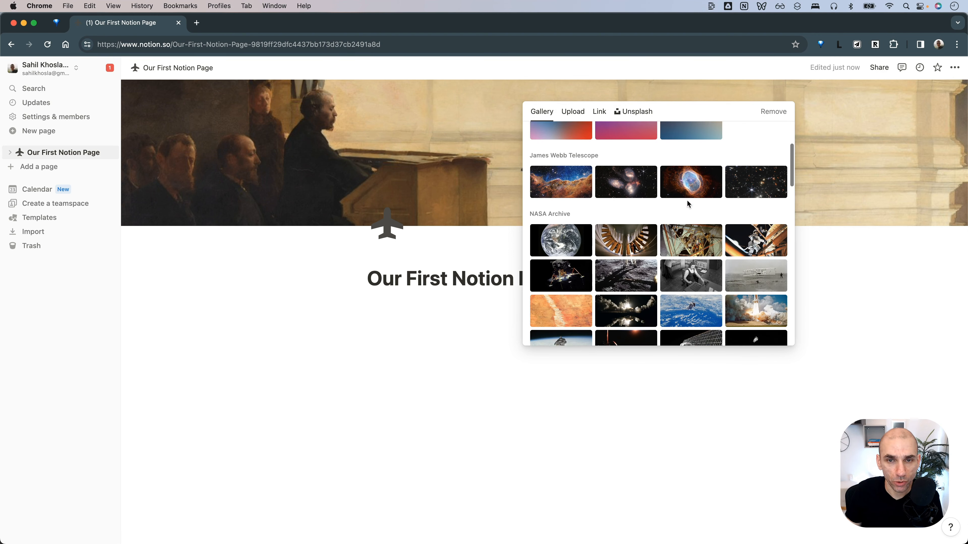
scroll(688, 203, "down", 3)
scroll(687, 203, "down", 3)
scroll(688, 203, "up", 15)
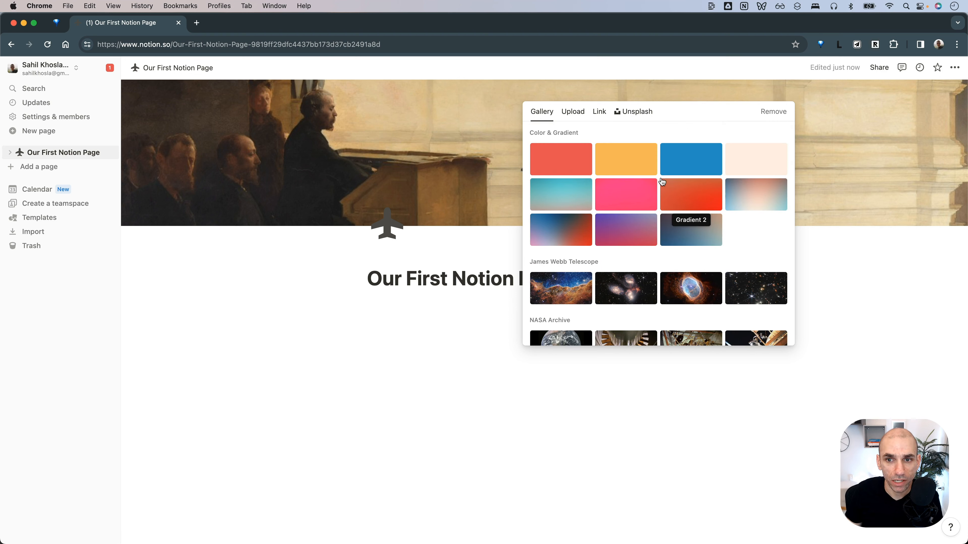
- Review the options for uploading a cover file and for using an image link
left_click(576, 114)
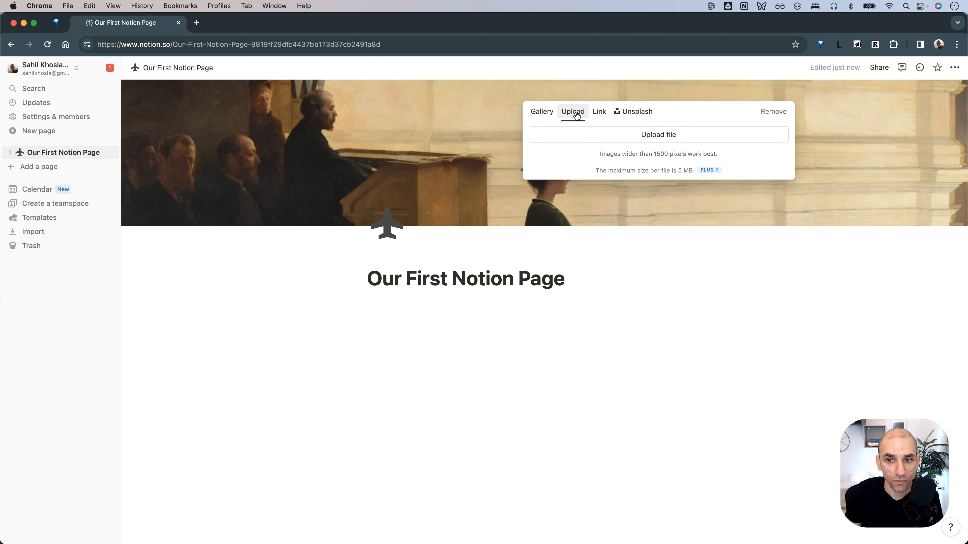
left_click(540, 112)
left_click(600, 112)
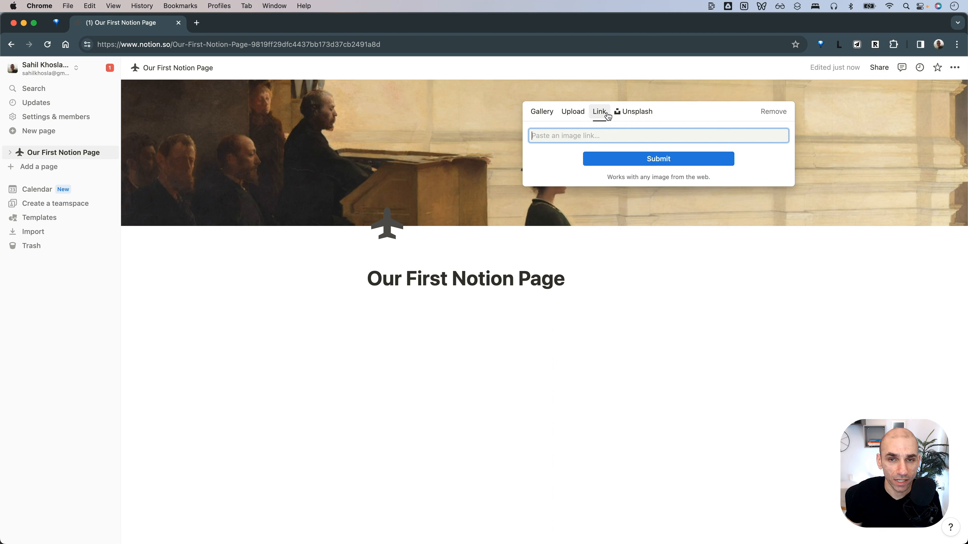
- Search Unsplash for "first" and set the image with the red neon "1st" sign as the page cover
left_click(651, 114)
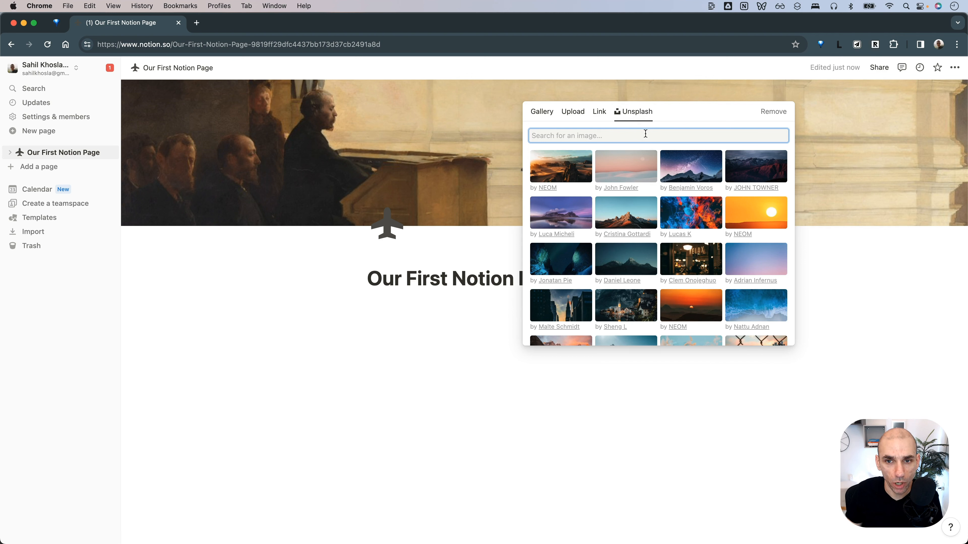
type("first")
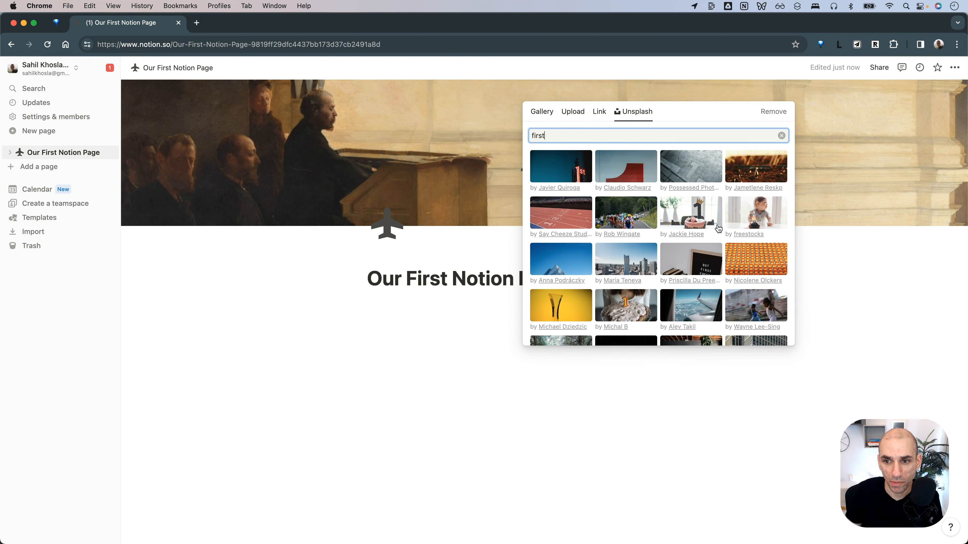
left_click(565, 173)
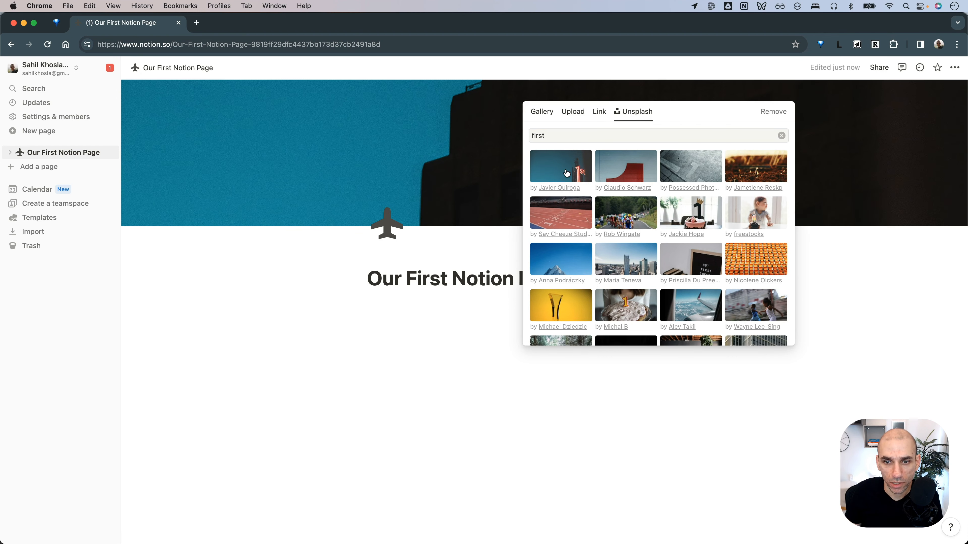
left_click(853, 154)
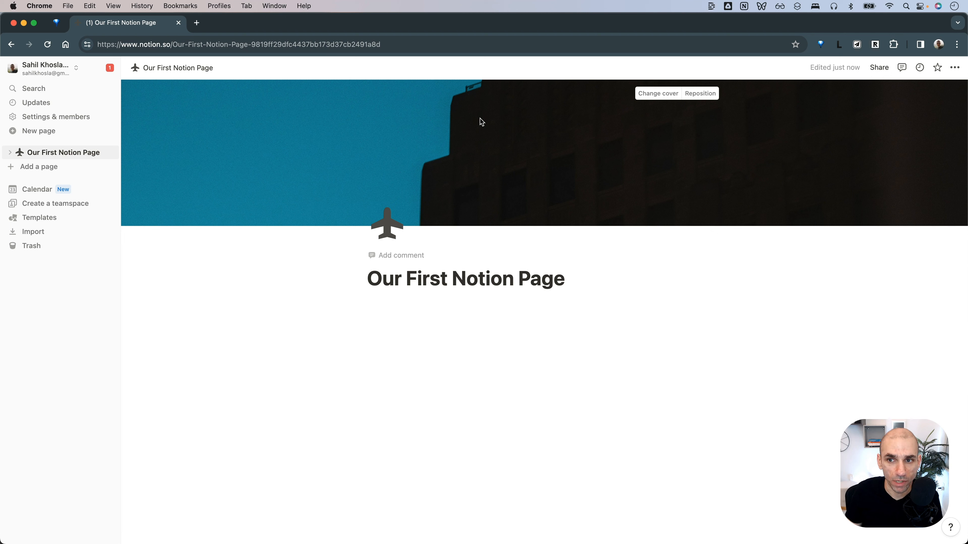
- Reposition the cover image so the neon "1st" sign is in view, and save the position
left_click(710, 99)
left_click_drag(562, 106, 561, 271)
left_click_drag(647, 130, 663, 266)
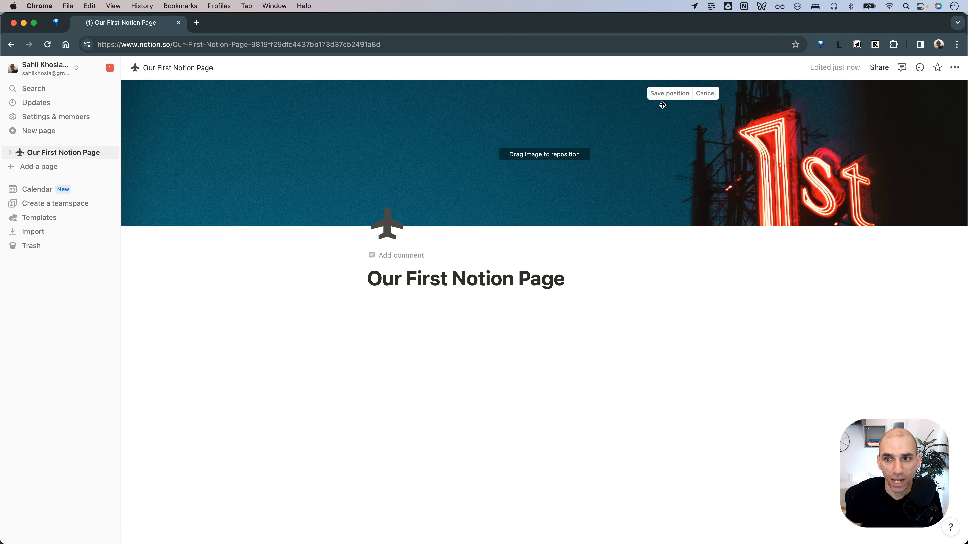
left_click(663, 95)
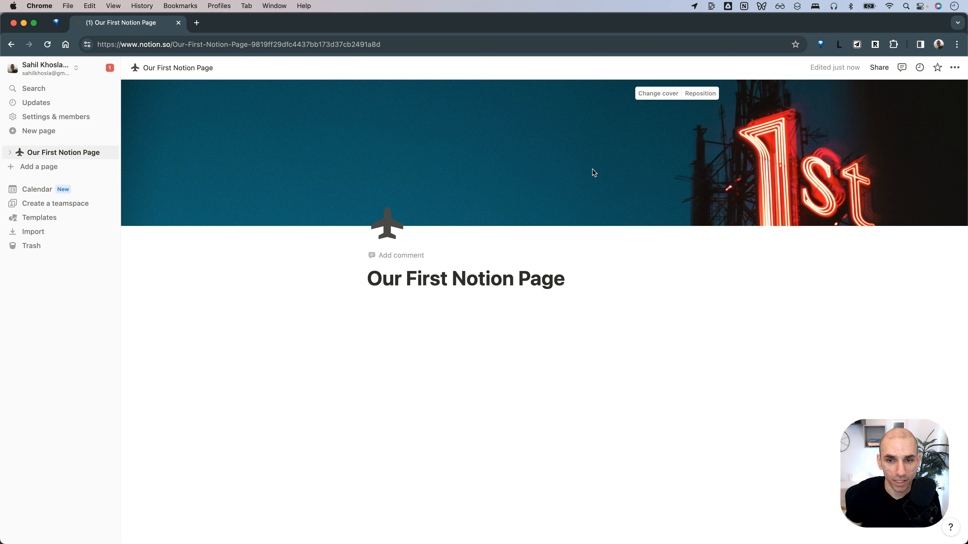
- Add "Our First Notion Page" to the favorites
left_click(536, 231)
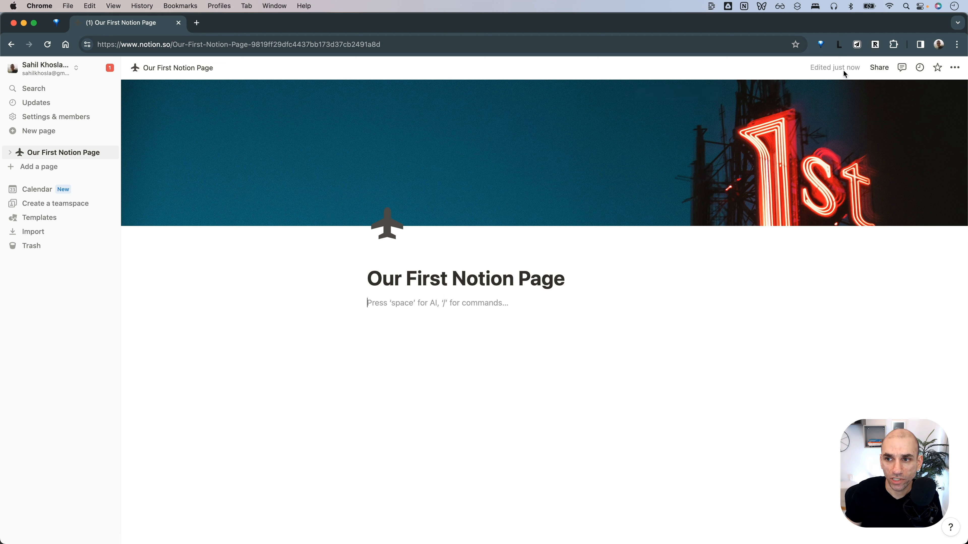
mouse_move(842, 74)
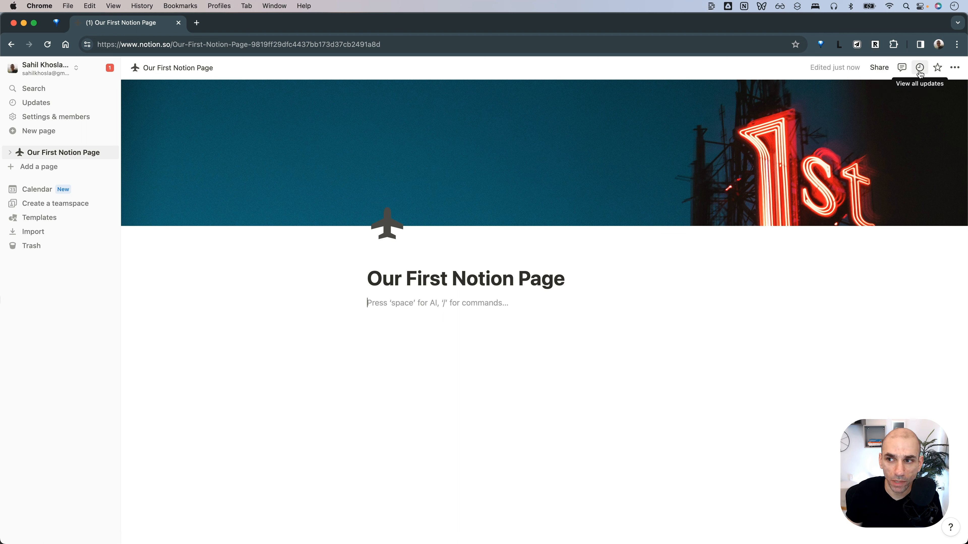
left_click(934, 72)
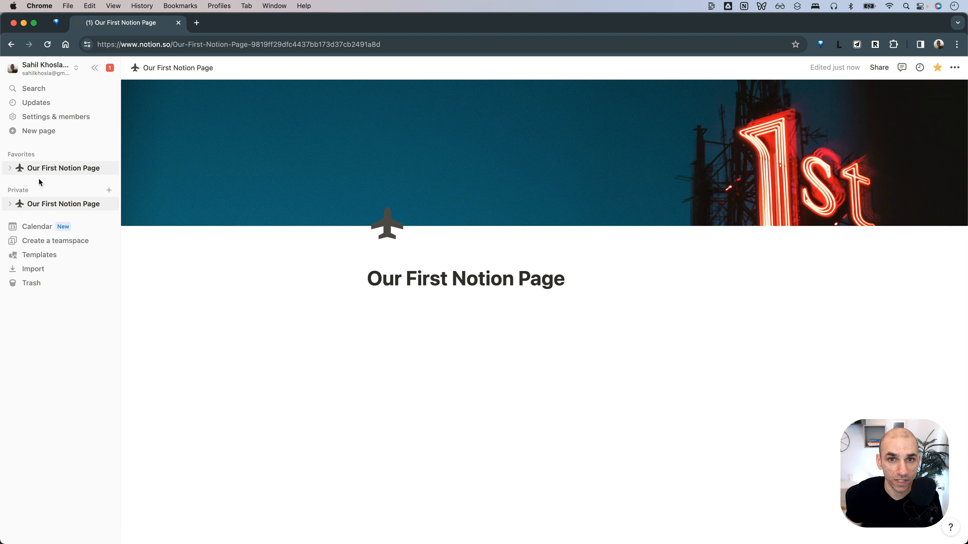
- Review the page's style, layout, lock, link and history options, and return to the empty page body
left_click(957, 71)
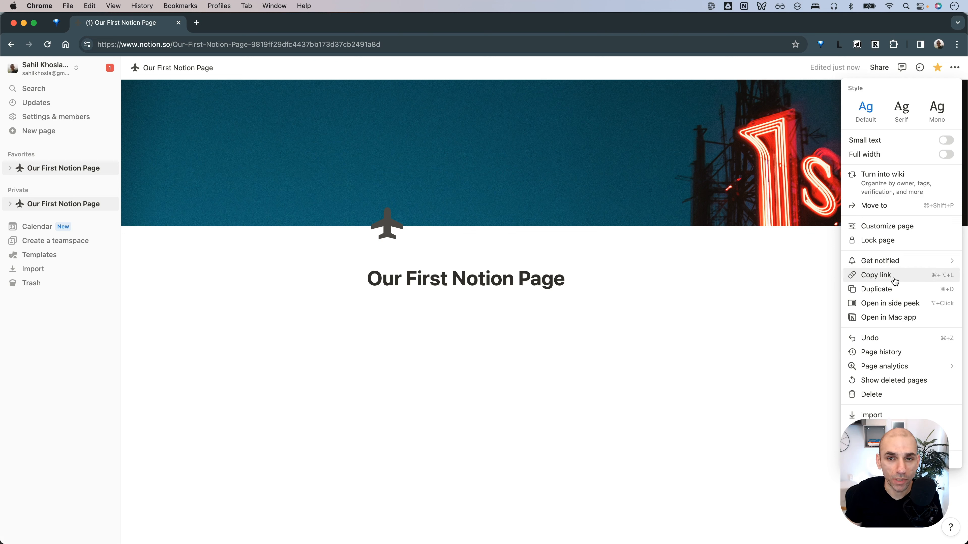
mouse_move(893, 372)
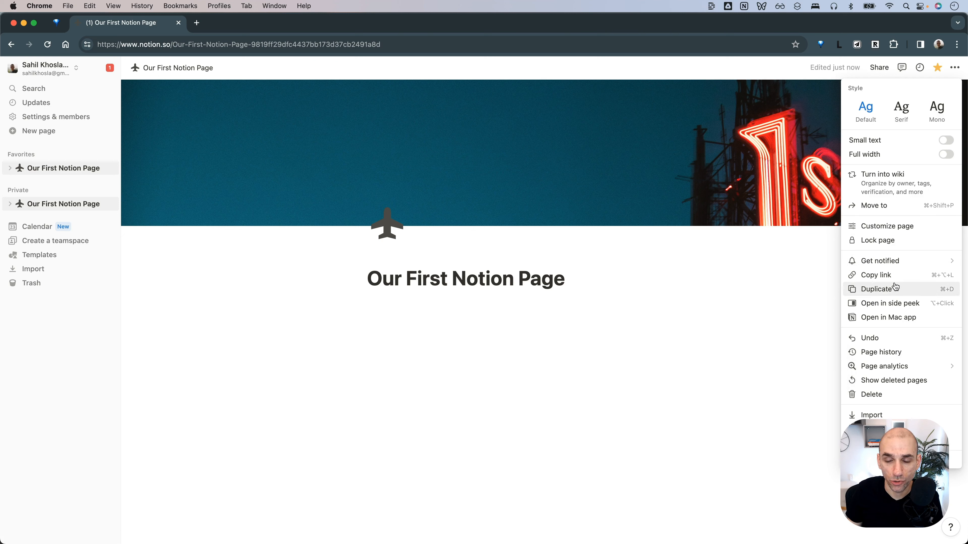
left_click(727, 255)
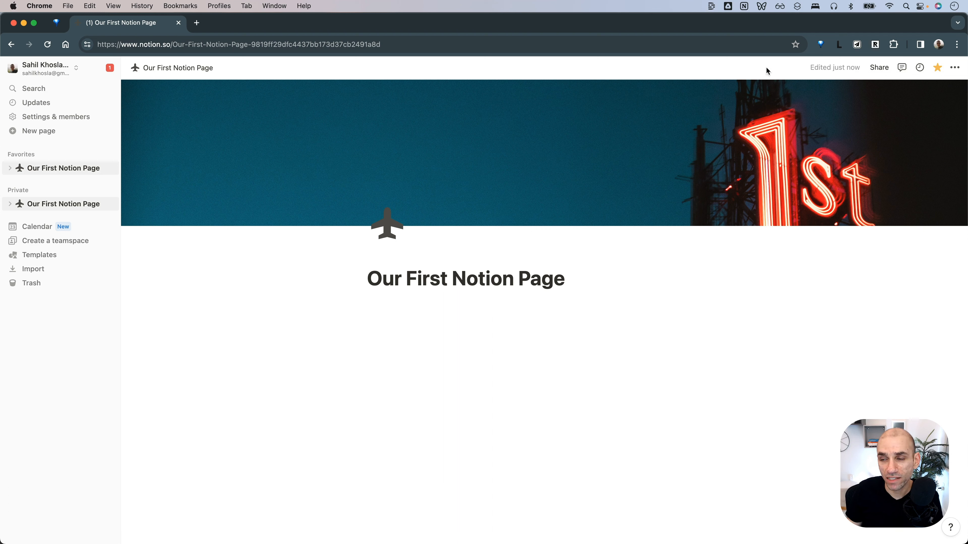
left_click(960, 72)
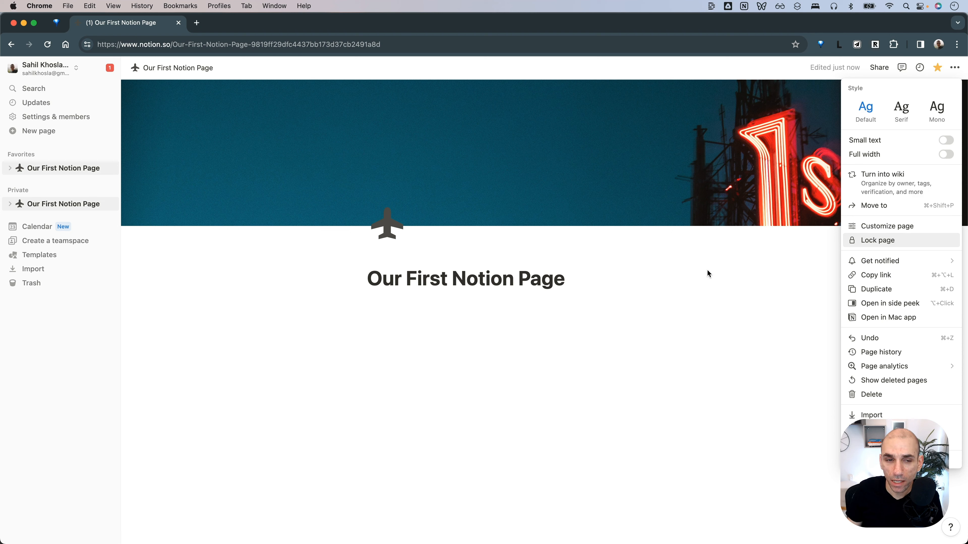
left_click(699, 270)
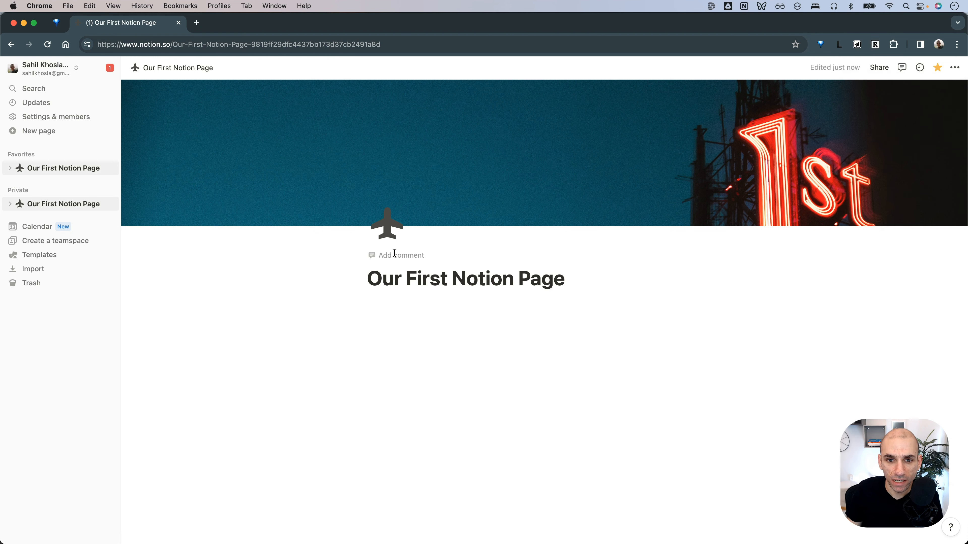
left_click(391, 303)
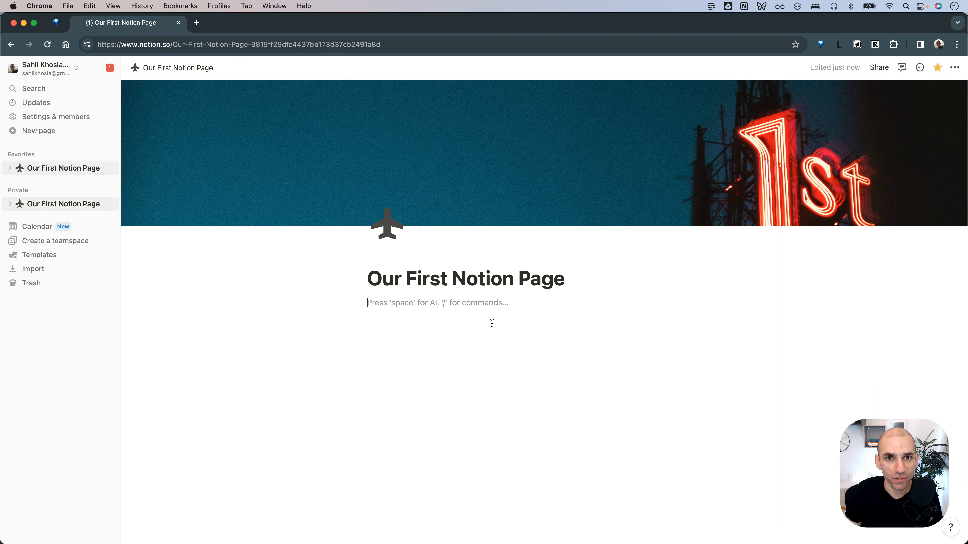
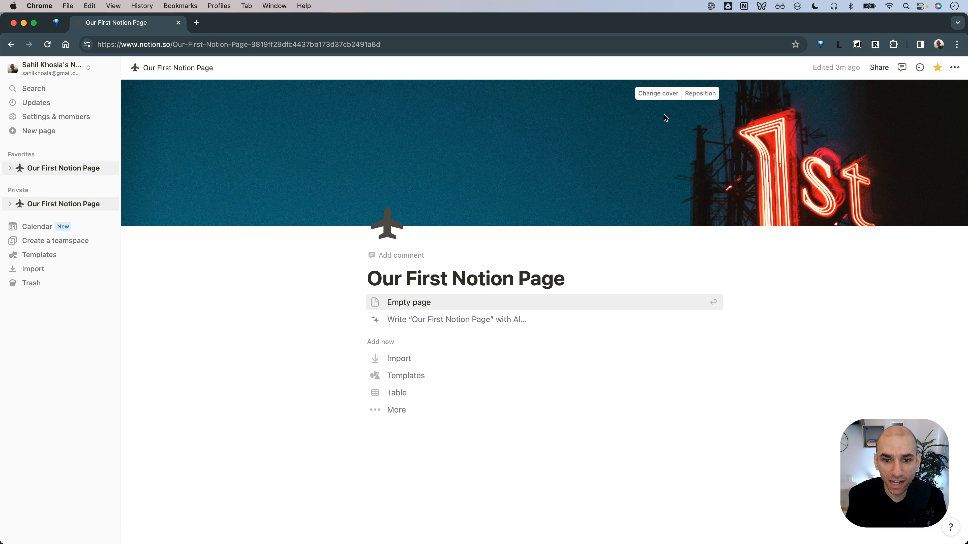
- Expand the full list of database layouts offered for starting the page
scroll(453, 319, "down", 2)
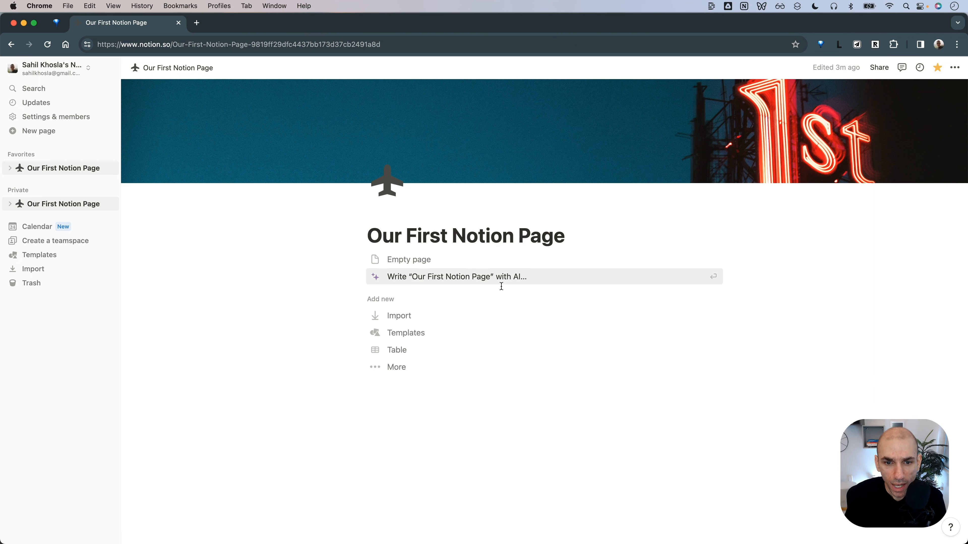
scroll(476, 267, "down", 3)
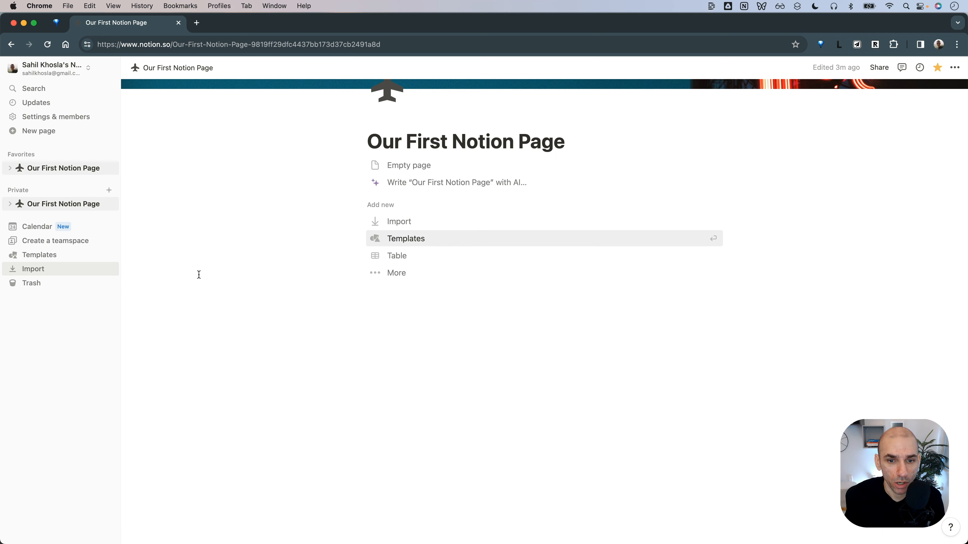
left_click(389, 273)
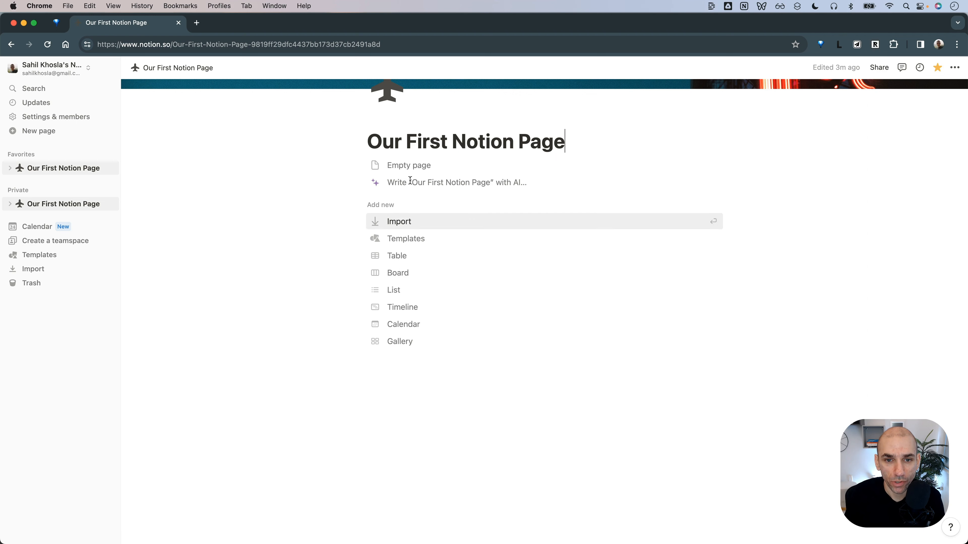
- Start the page as an empty page and write "This is our first document in Notion." in its body
left_click(413, 167)
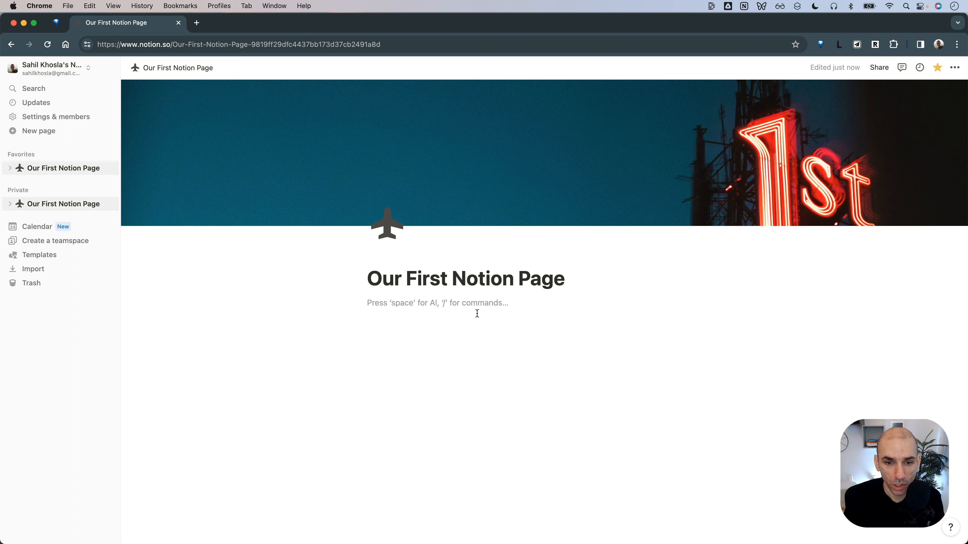
left_click(473, 303)
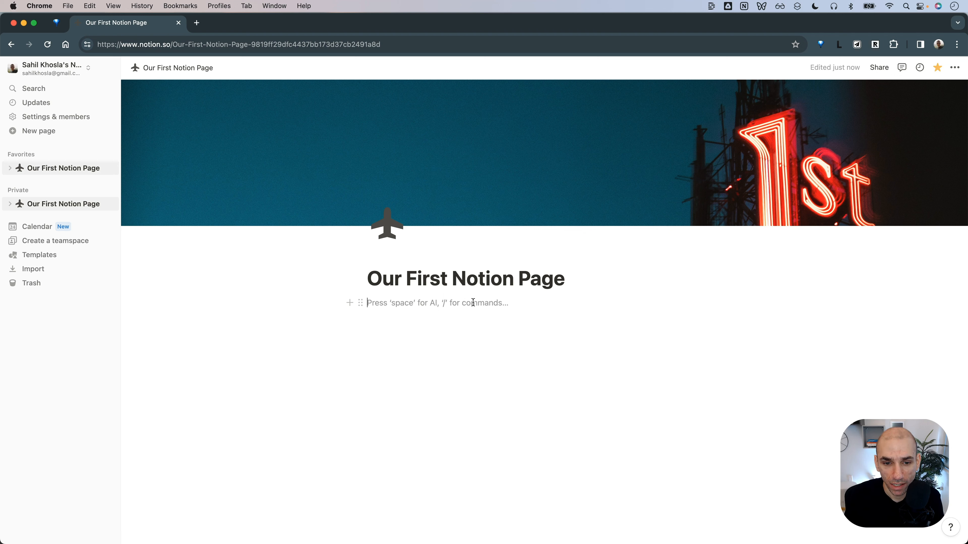
type("This is our ")
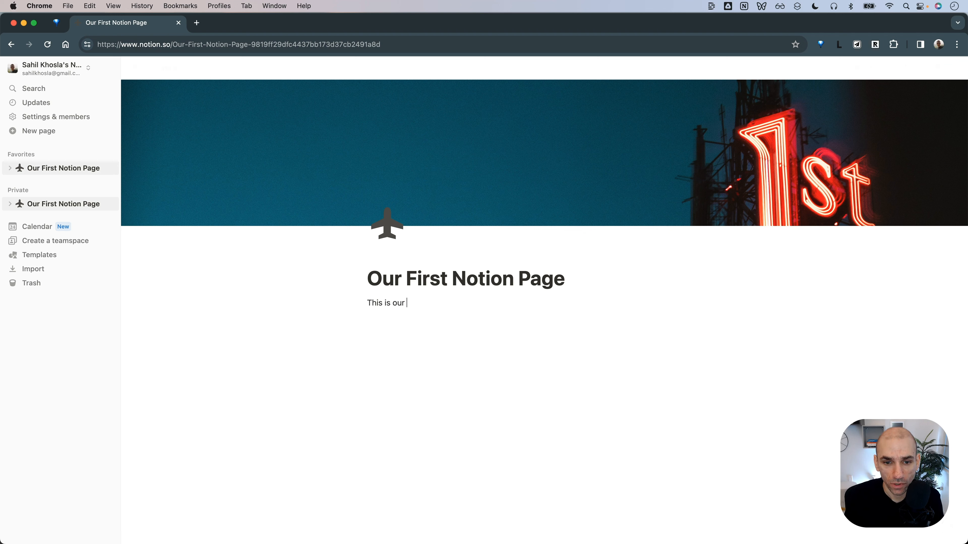
type("first document in Notion.")
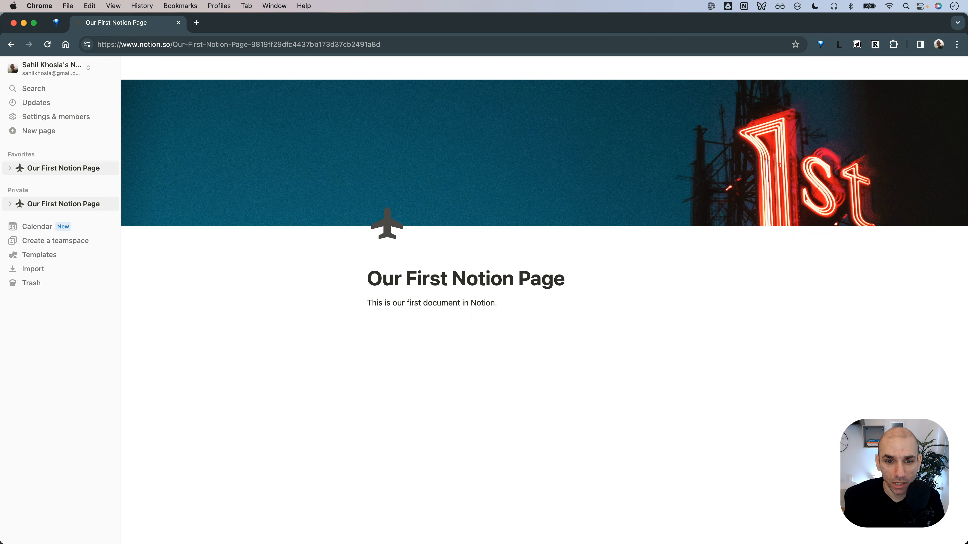
- Examine the actions and color options offered for the sentence block, and compare them with the page's own options
left_click(368, 304)
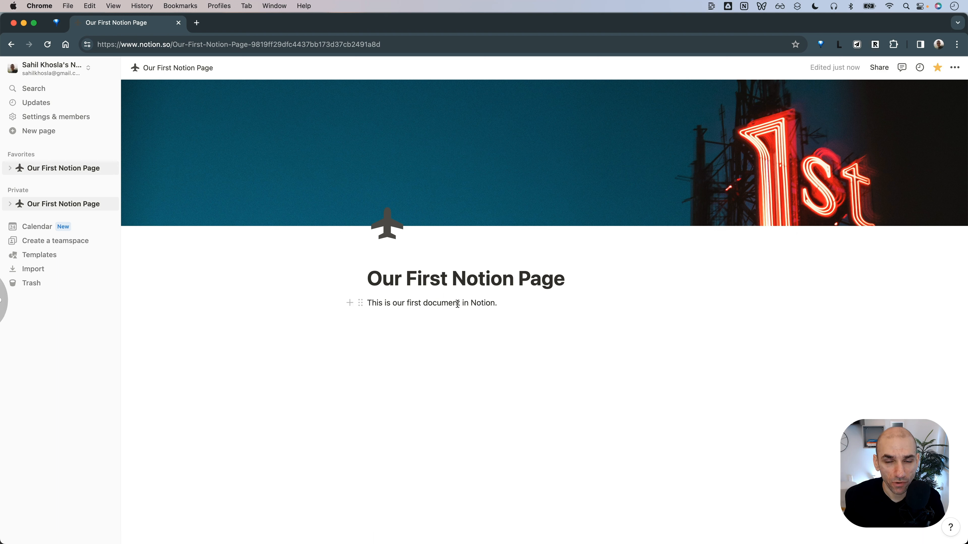
left_click(361, 303)
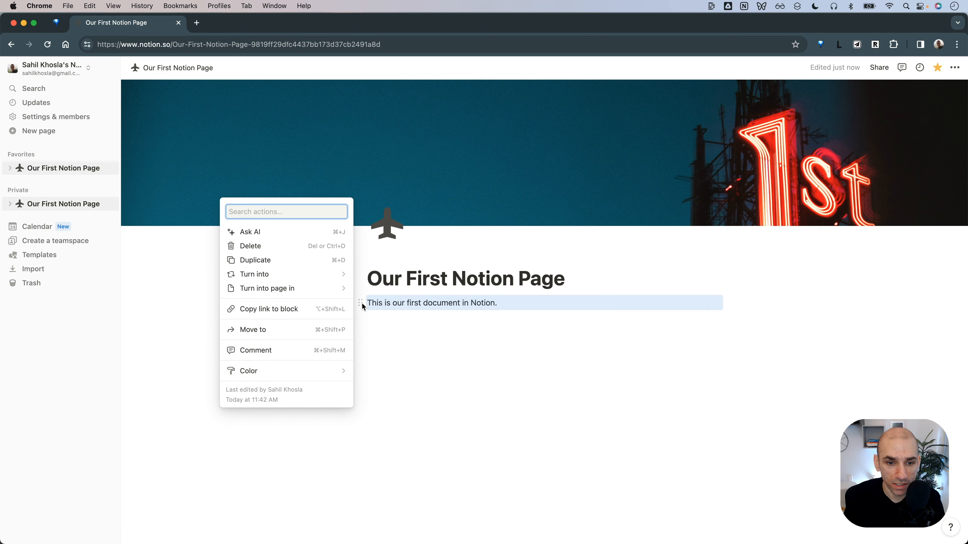
mouse_move(313, 368)
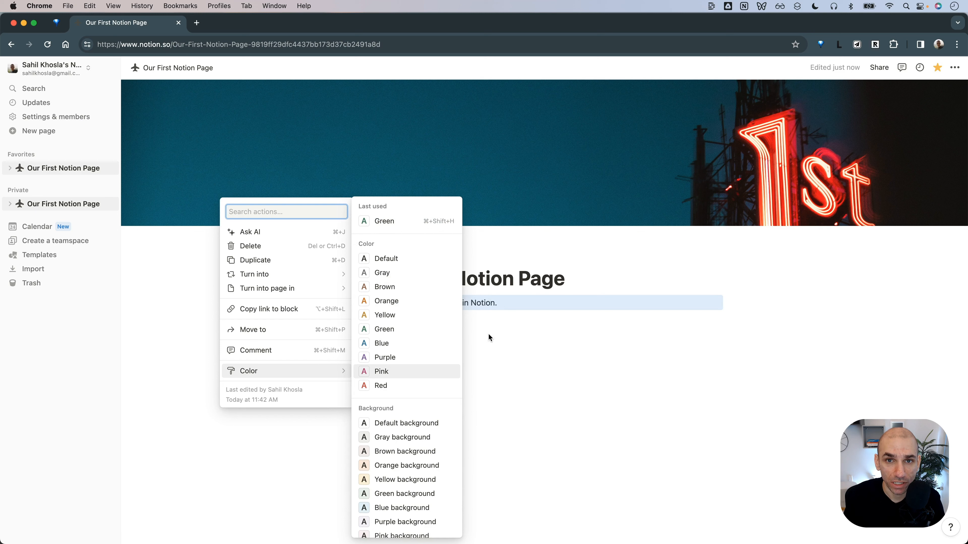
key("Escape")
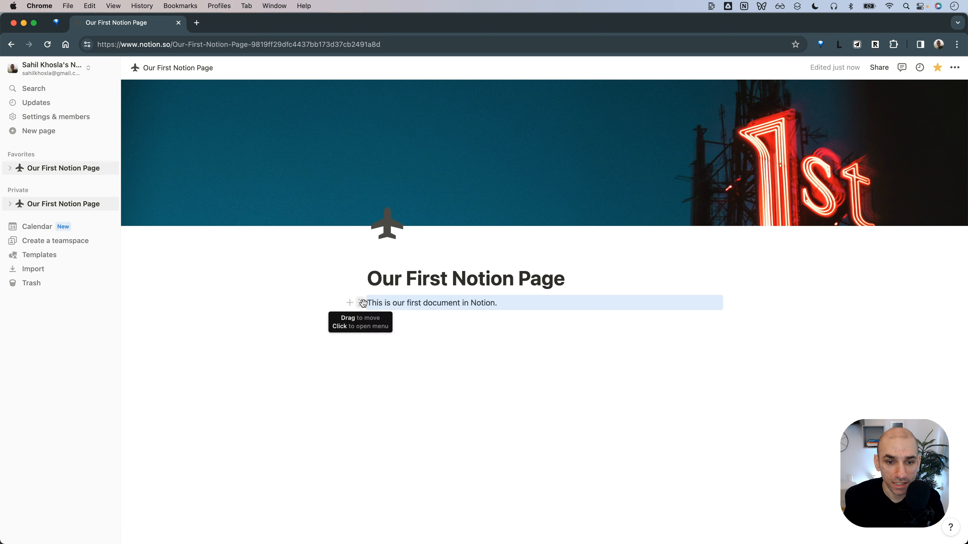
left_click(363, 302)
key("Escape")
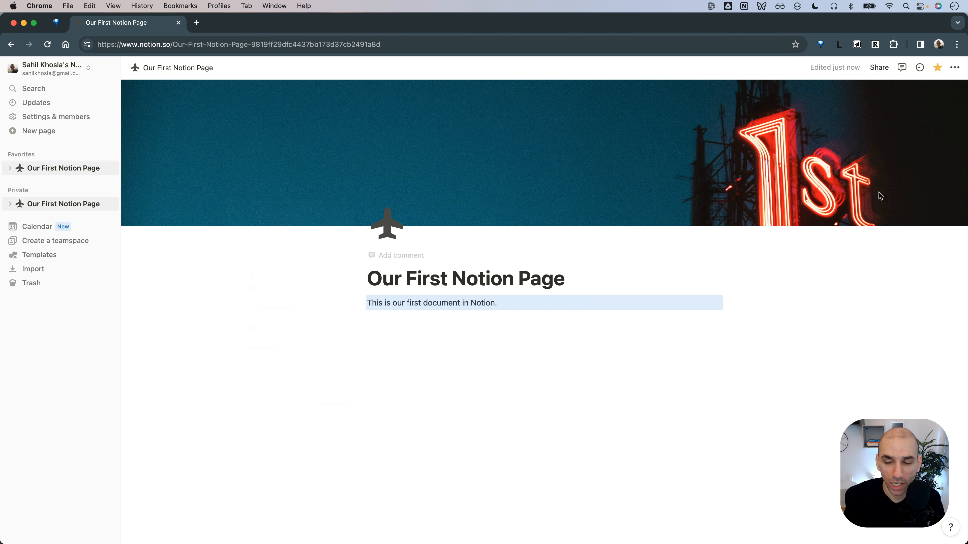
left_click(954, 68)
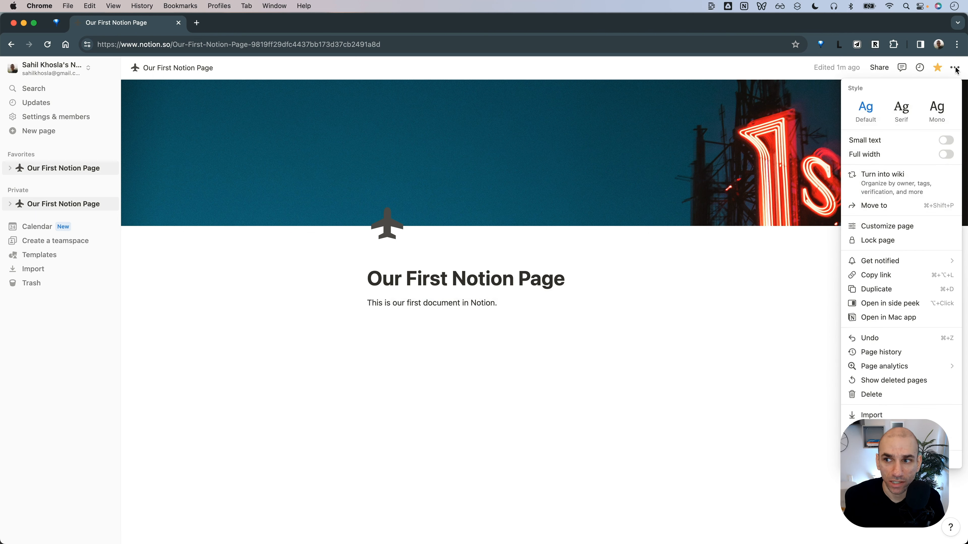
left_click(955, 69)
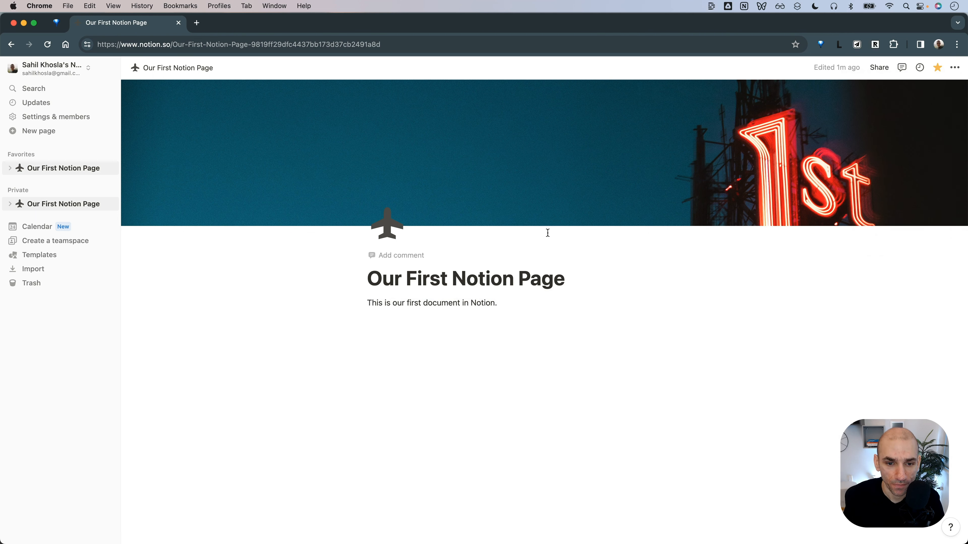
- Try to move the sentence block lower on the page, and add an empty line beneath it
left_click(360, 302)
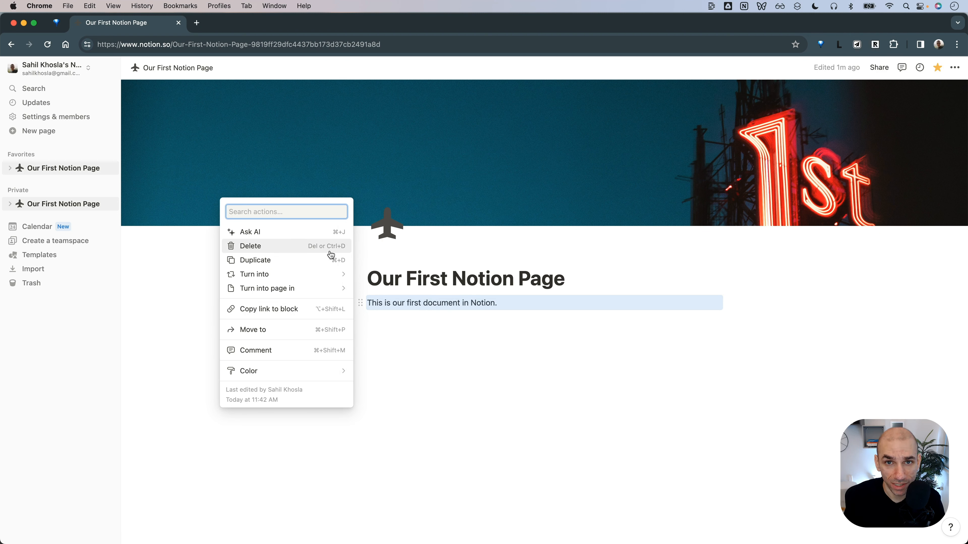
key("super+z")
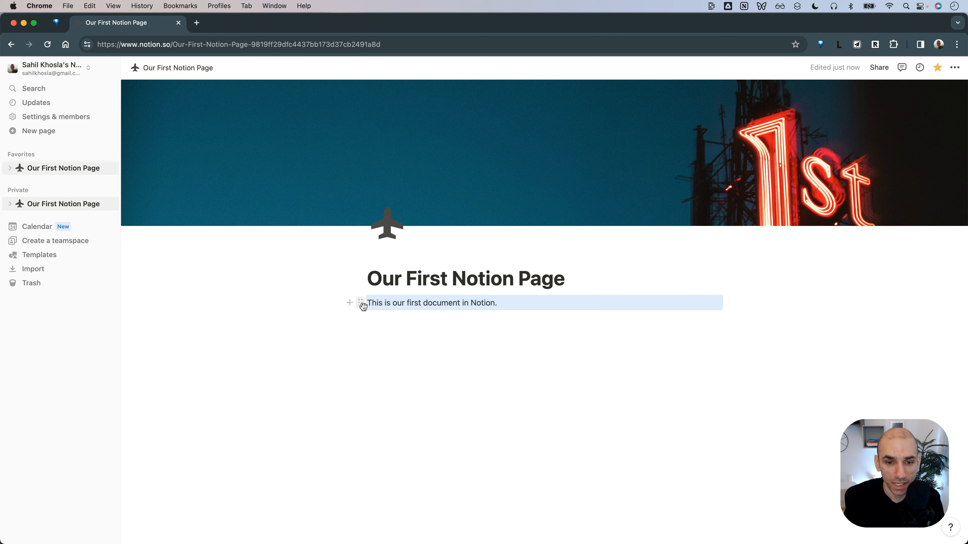
left_click_drag(361, 304, 347, 354)
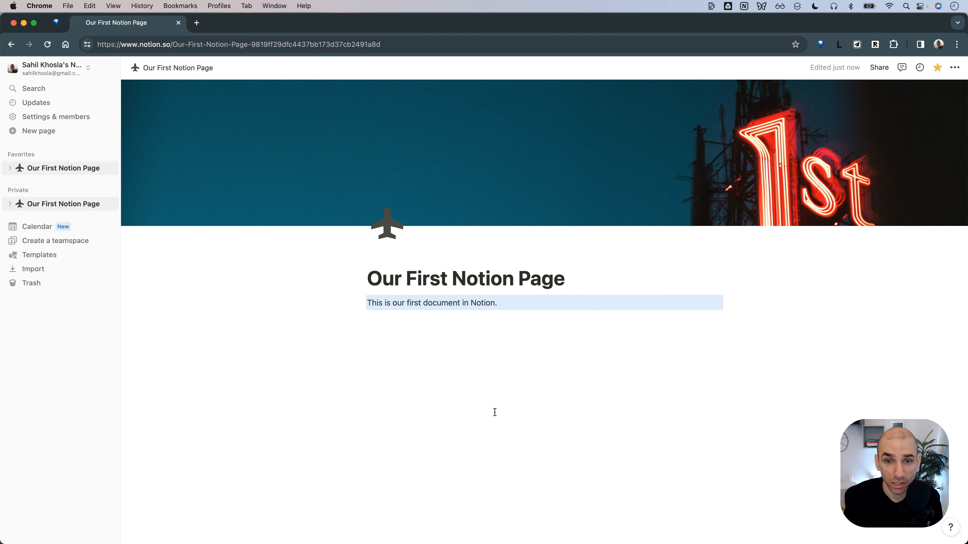
left_click(407, 322)
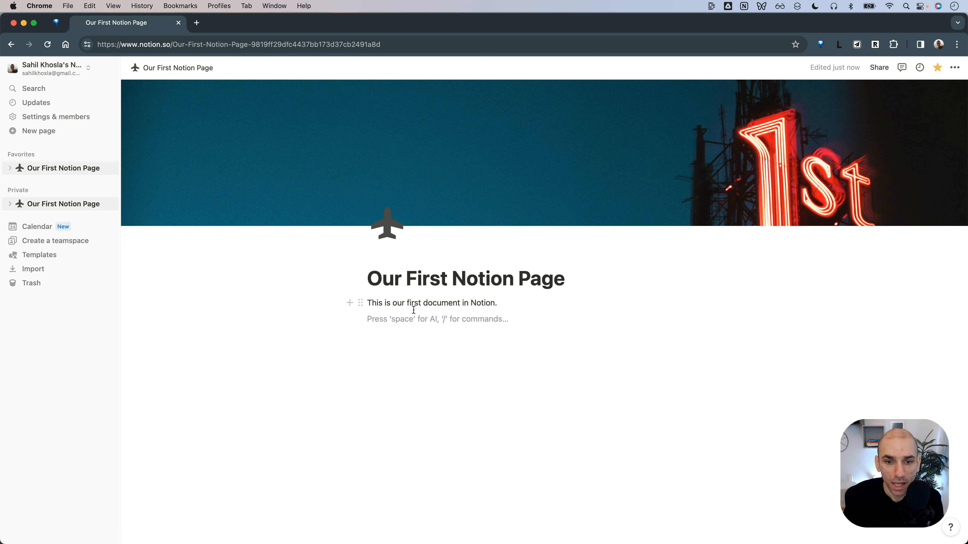
- Format the end of the sentence, from "first document" to the "N" of "Notion", as bold, italic, strikethrough and red
left_click_drag(406, 303, 491, 332)
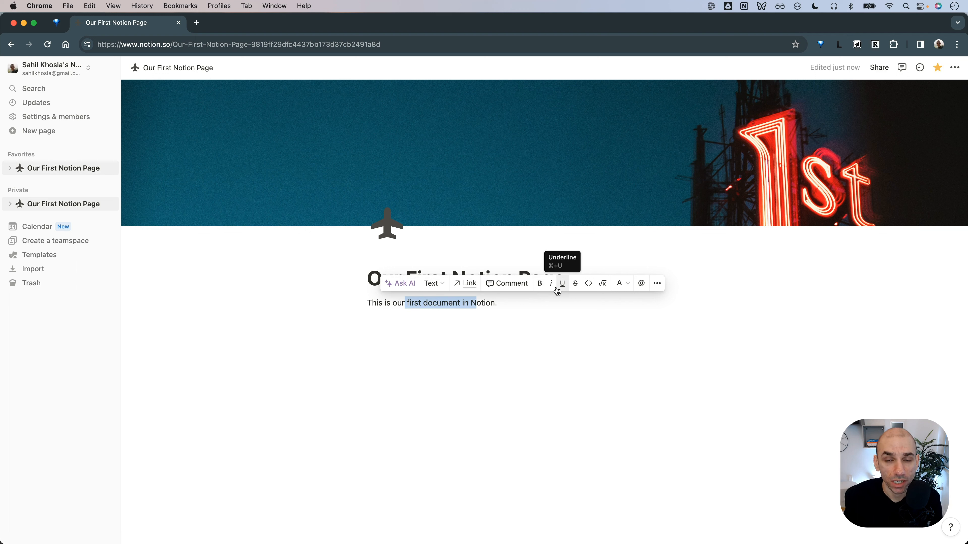
left_click(538, 284)
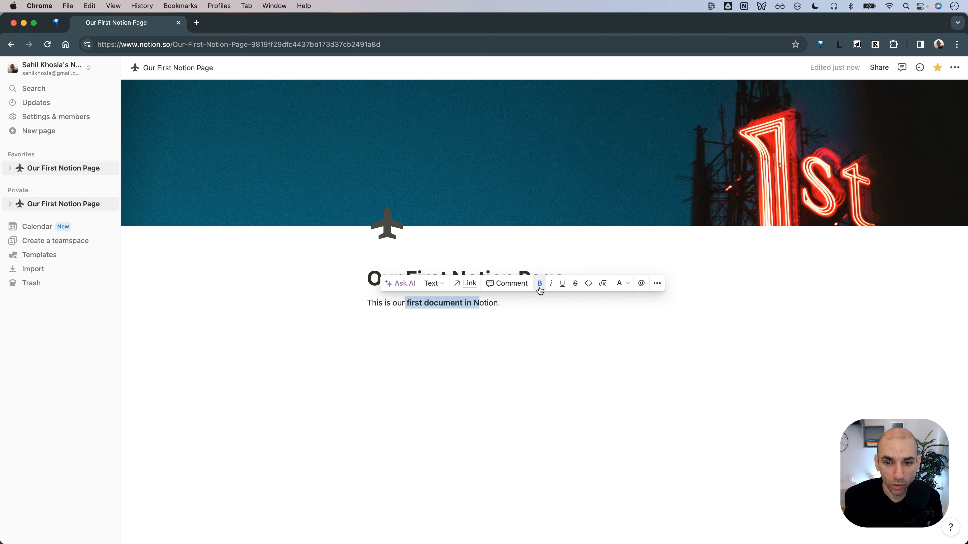
left_click(552, 284)
left_click(576, 285)
left_click(621, 283)
scroll(623, 393, "down", 1)
left_click(622, 369)
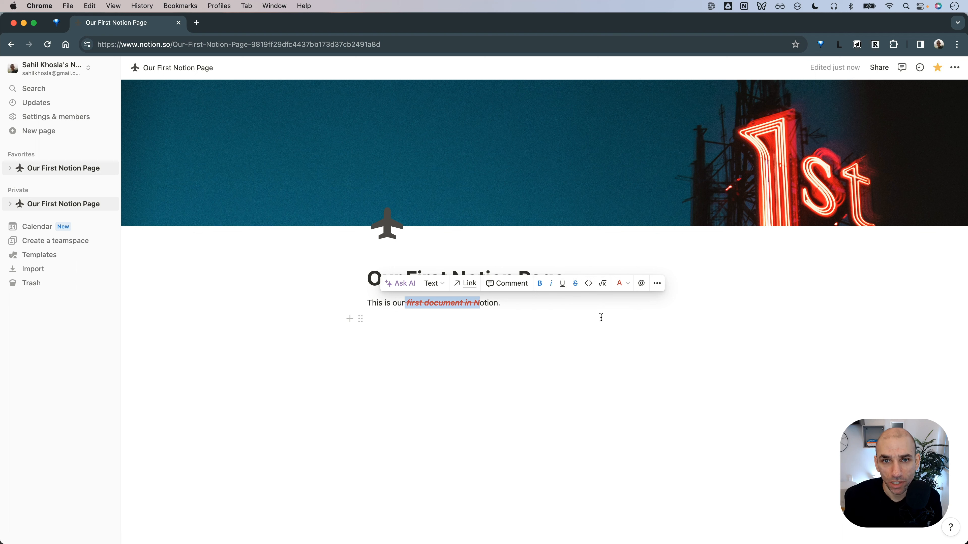
- Delete the whole formatted sentence and leave one empty line under the page title
left_click(515, 304)
key("shift+super+Left")
key("BackSpace")
key("BackSpace")
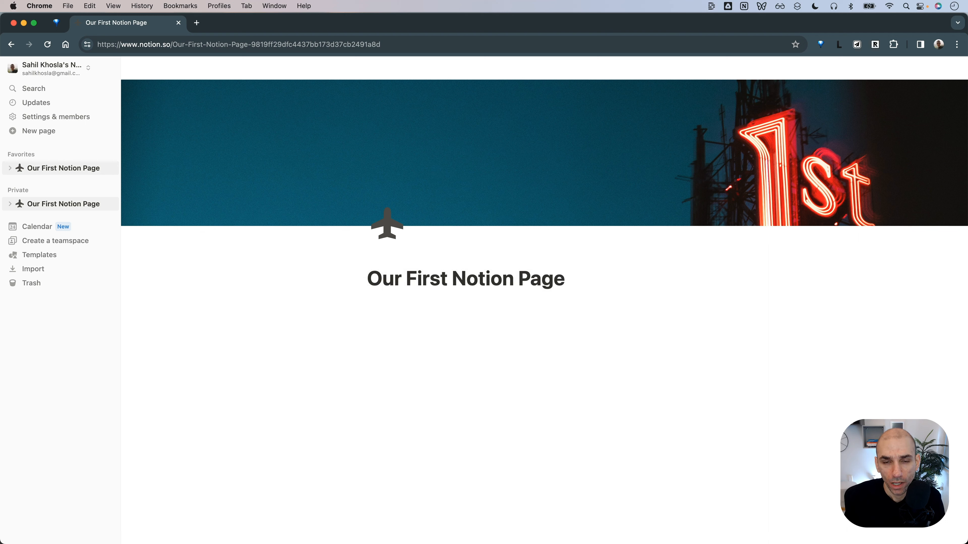
key("Return")
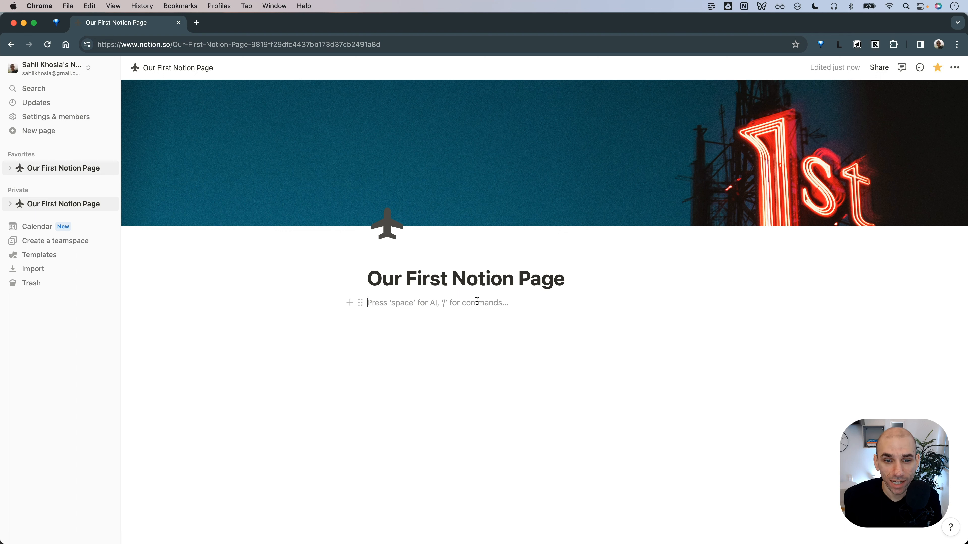
- Examine the basic, AI, media, database and advanced block types available through the slash command, and clear the line
type("/")
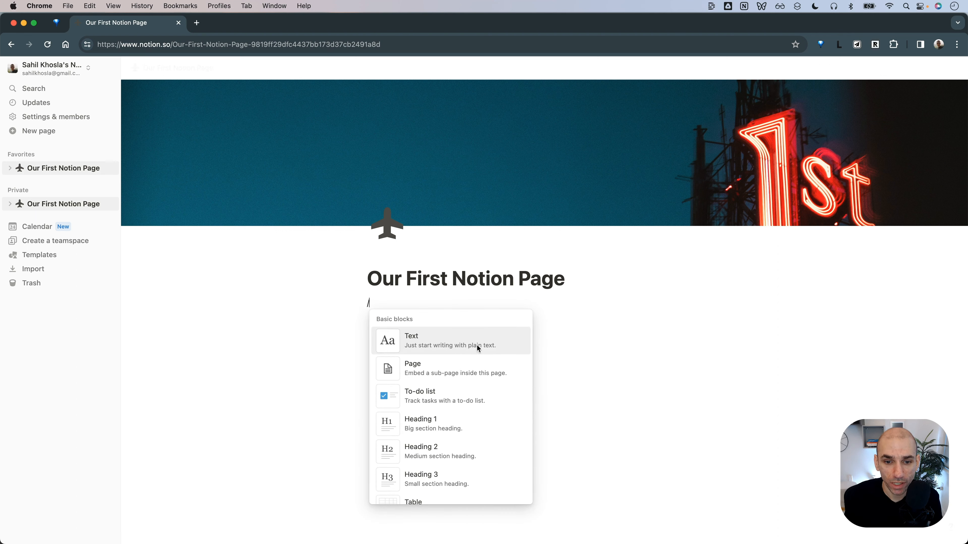
scroll(478, 372, "down", 10)
scroll(477, 371, "down", 6)
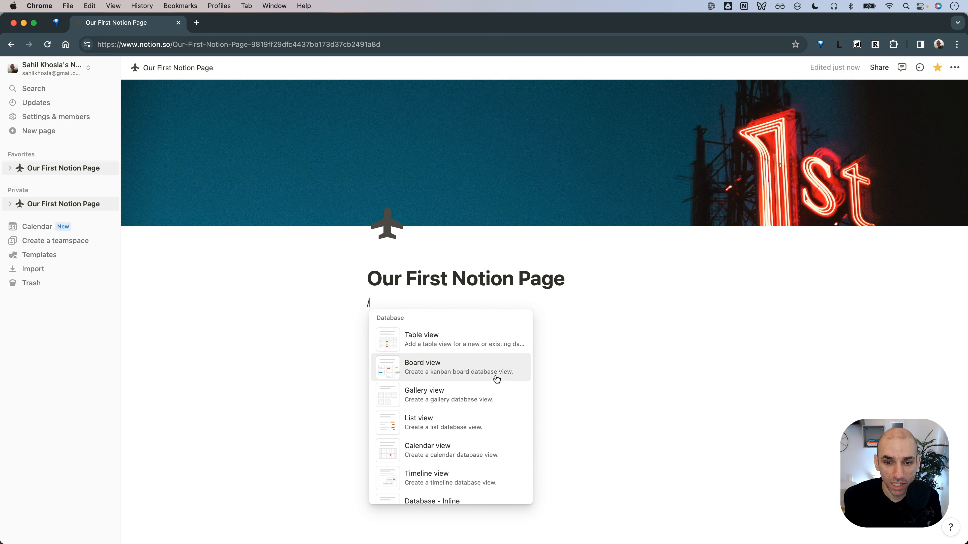
scroll(514, 379, "down", 4)
scroll(492, 376, "up", 18)
scroll(490, 374, "up", 4)
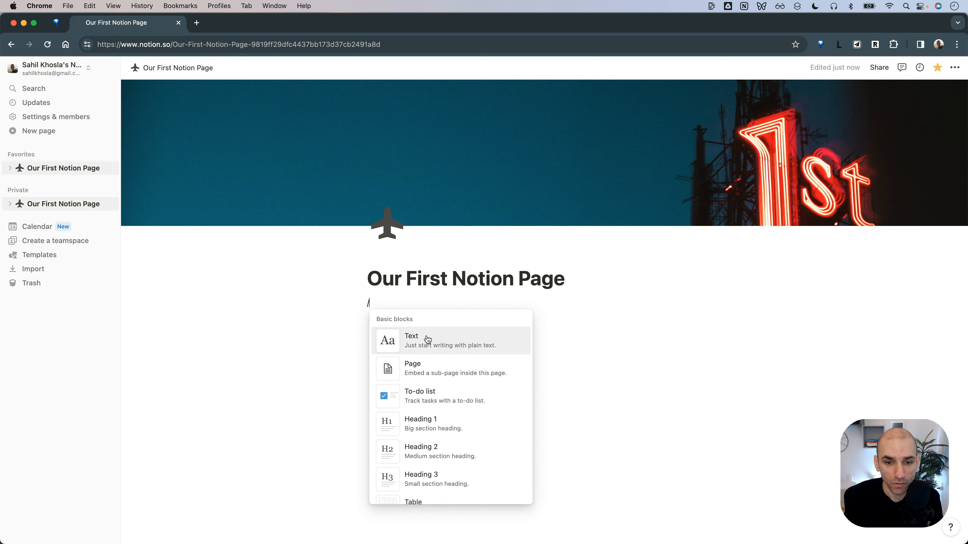
scroll(435, 341, "down", 8)
scroll(435, 343, "down", 5)
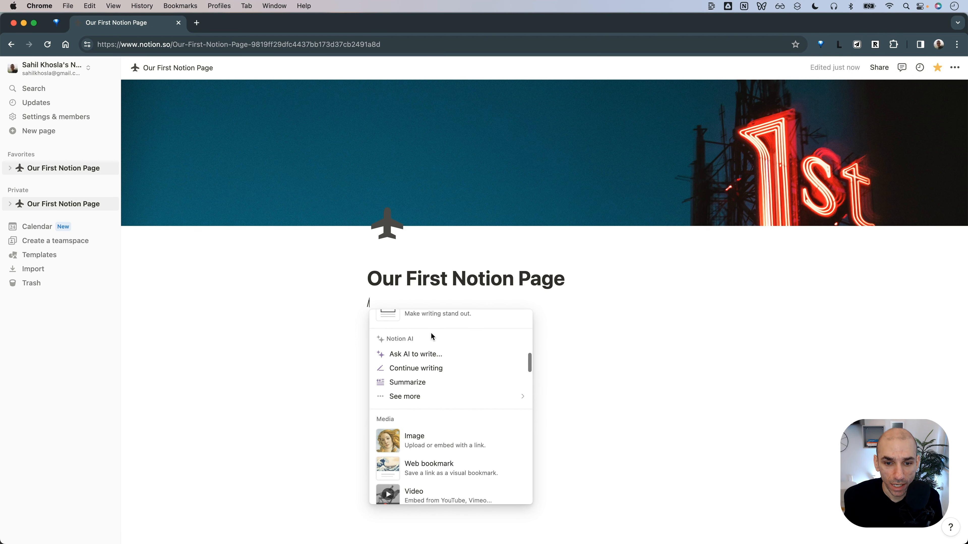
scroll(426, 373, "down", 10)
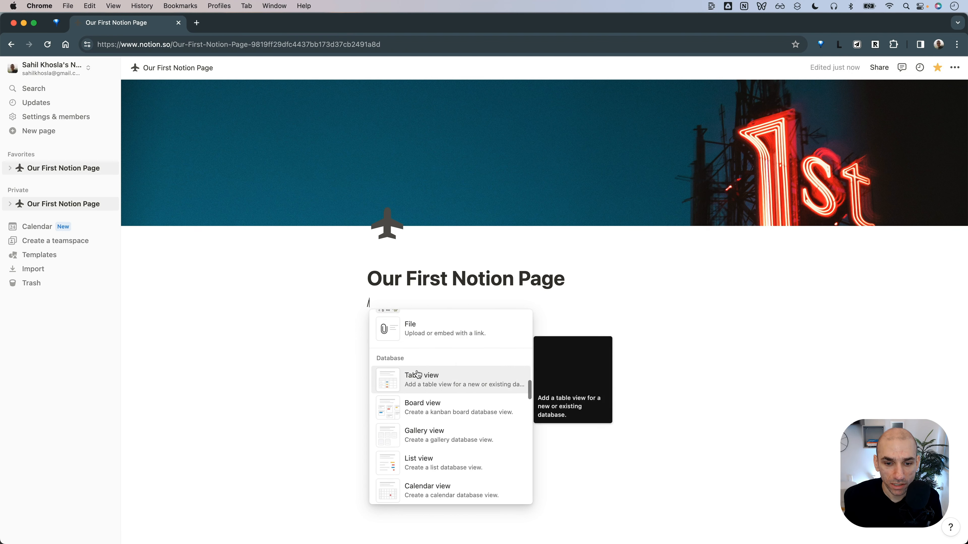
scroll(423, 382, "down", 1)
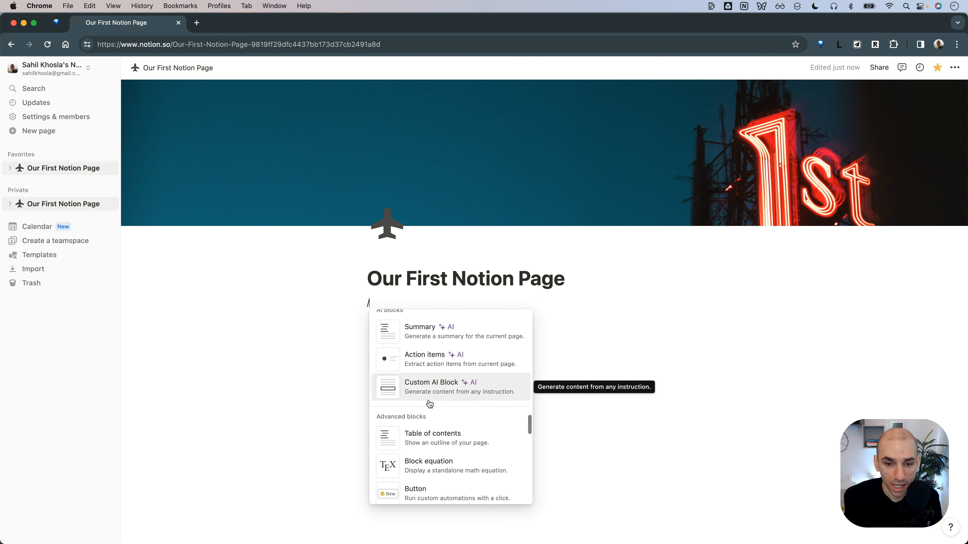
scroll(430, 419, "up", 15)
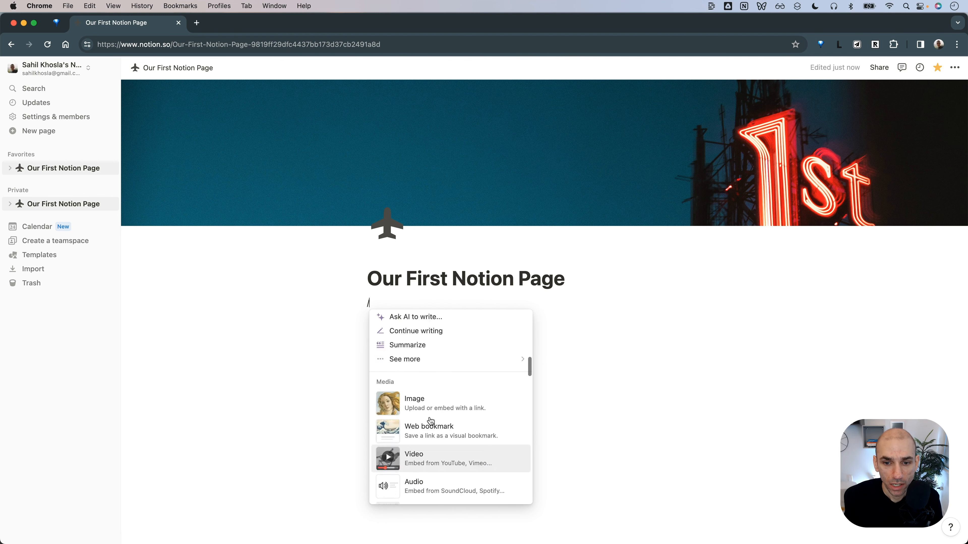
key("Escape")
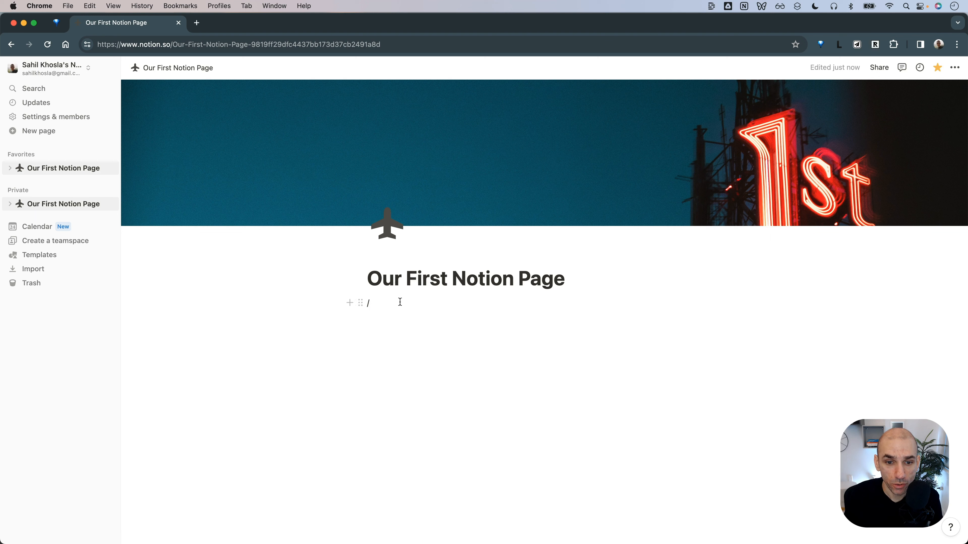
key("BackSpace")
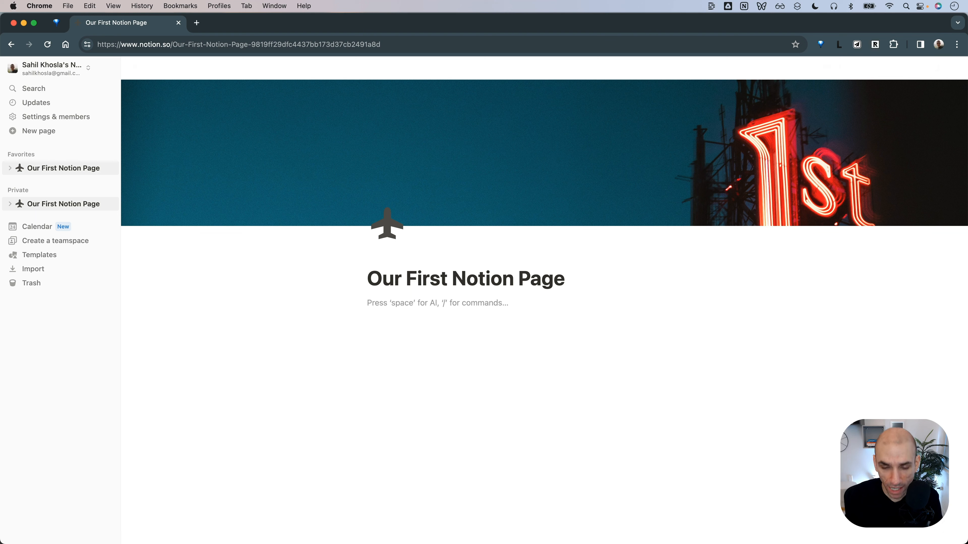
- Look through the basic block types such as text, page, to-do list and headings again, and remove the slash
type("/")
scroll(443, 393, "down", 4)
scroll(443, 391, "up", 2)
scroll(443, 391, "up", 3)
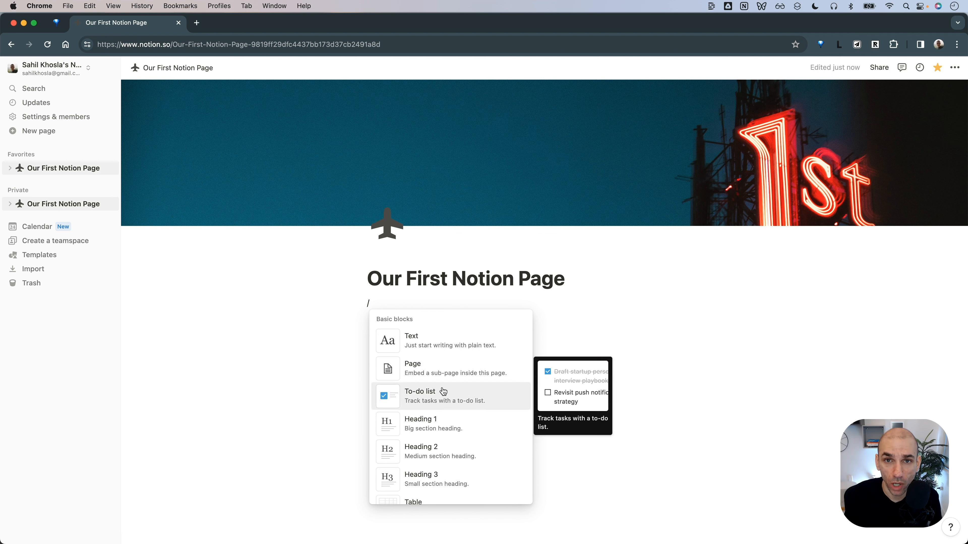
left_click(401, 301)
key("BackSpace")
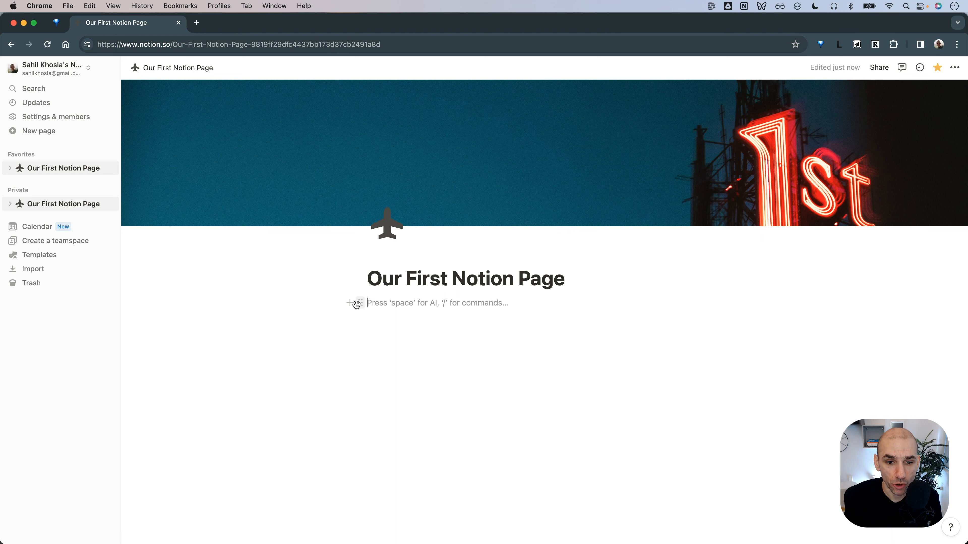
- Review the block types, from simple lists to database views, offered by the empty line's add-block control
left_click(347, 303)
scroll(456, 367, "down", 5)
scroll(456, 366, "down", 1)
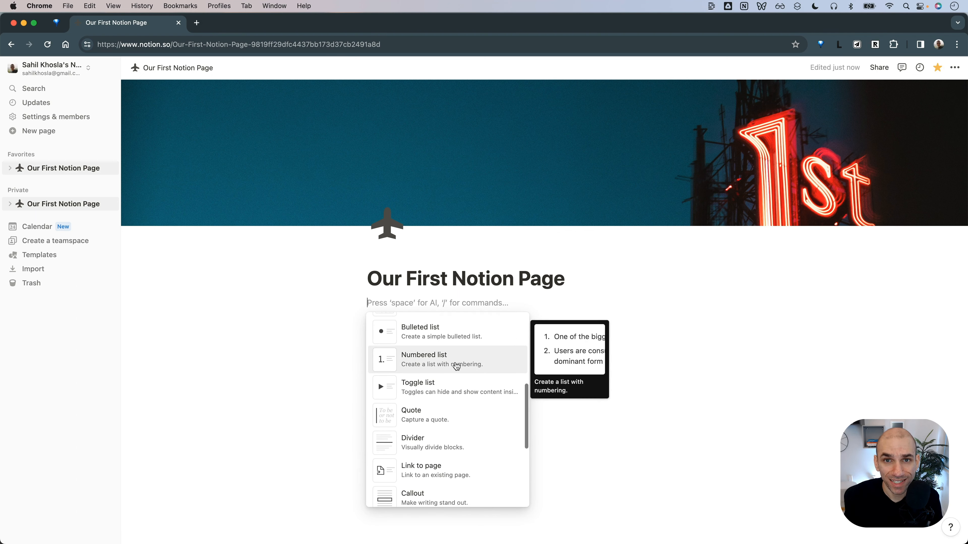
scroll(457, 366, "down", 2)
scroll(456, 365, "down", 10)
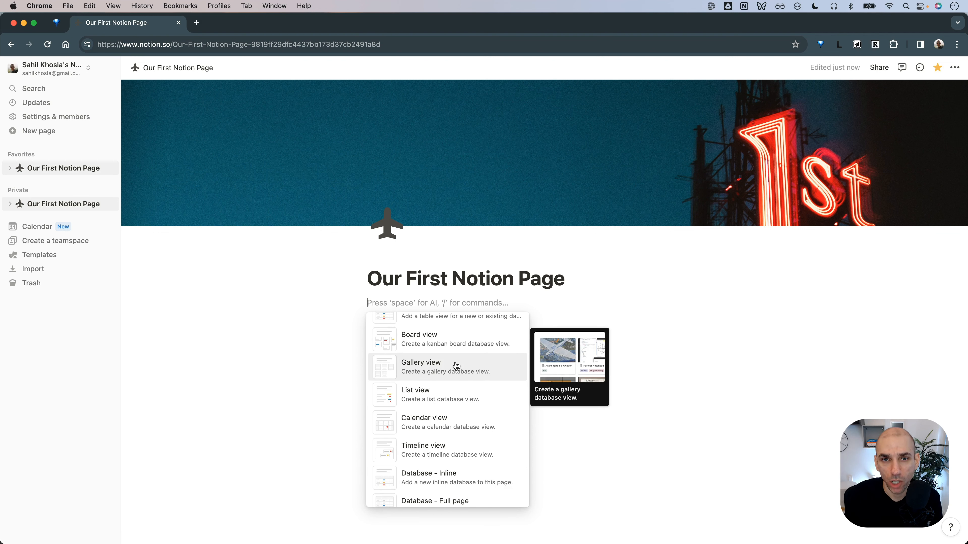
- Insert an image block on the empty line under the page title using the /image command
left_click(442, 302)
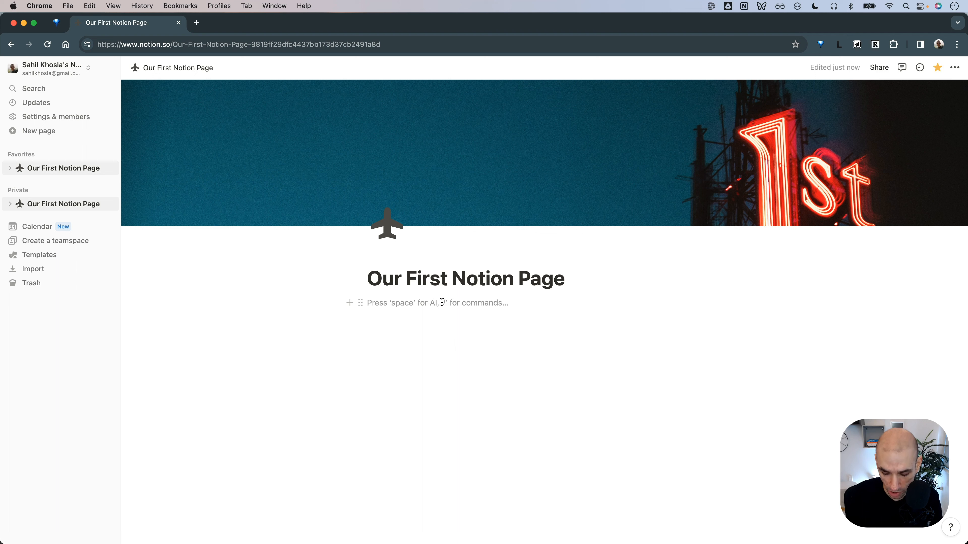
type("/img")
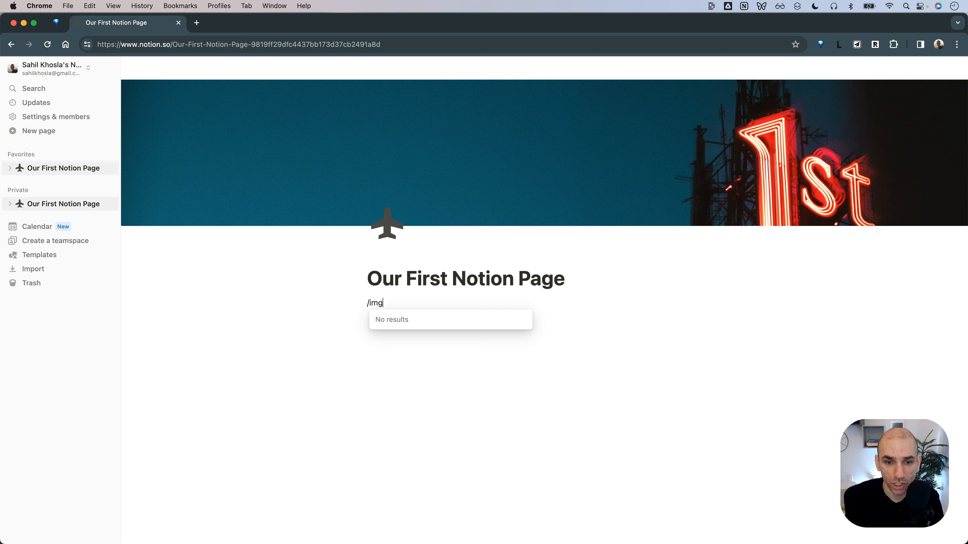
key("BackSpace")
type("age")
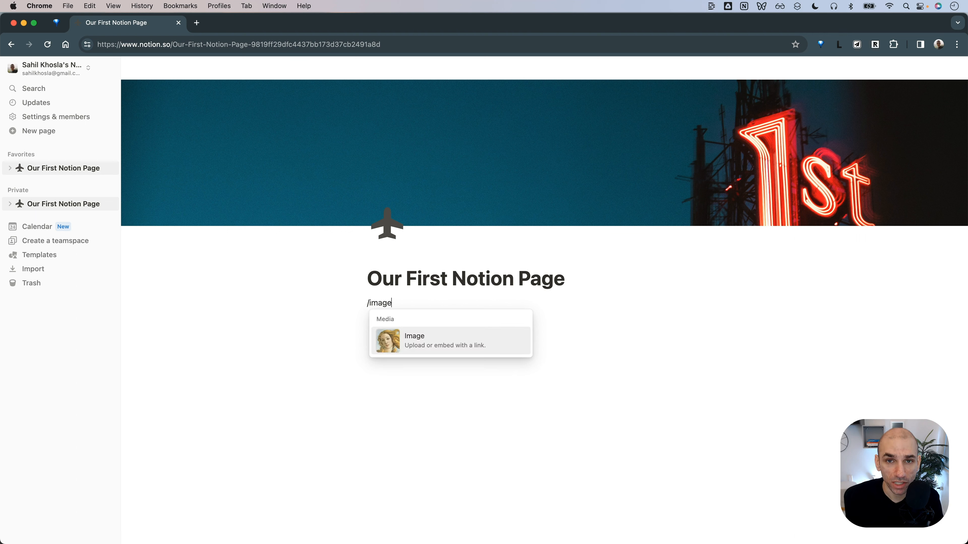
key("Return")
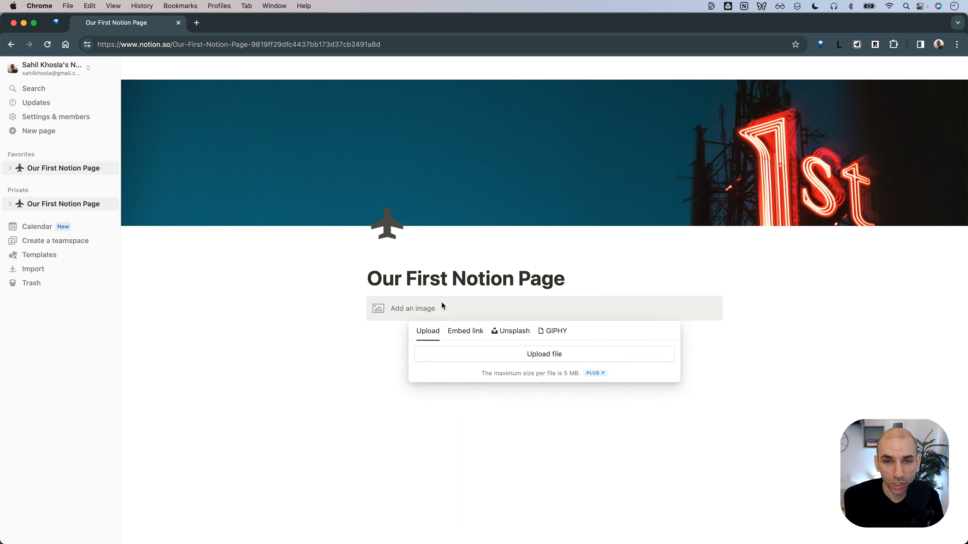
- Undo the image block and delete the remaining command text so the line is empty
key("super+z")
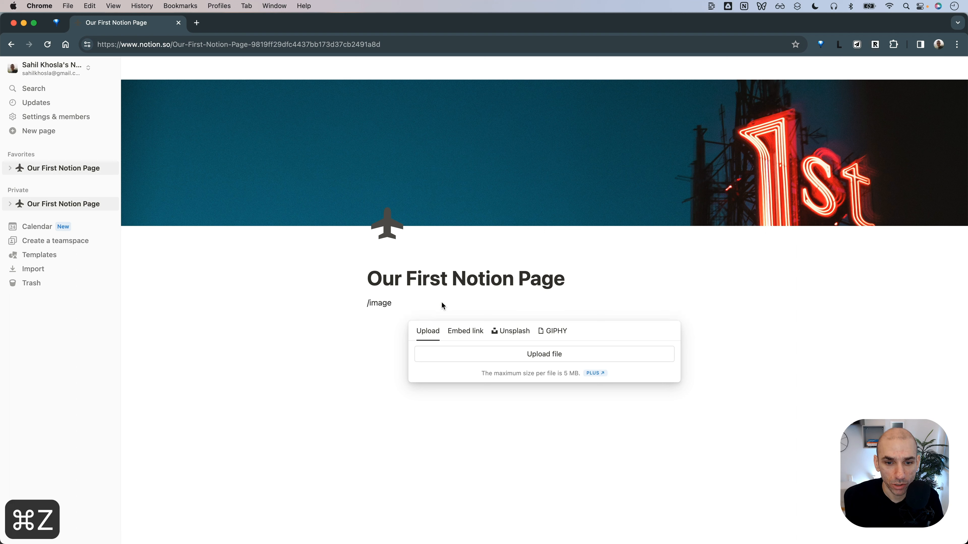
left_click(442, 302)
key("shift+super+BackSpace")
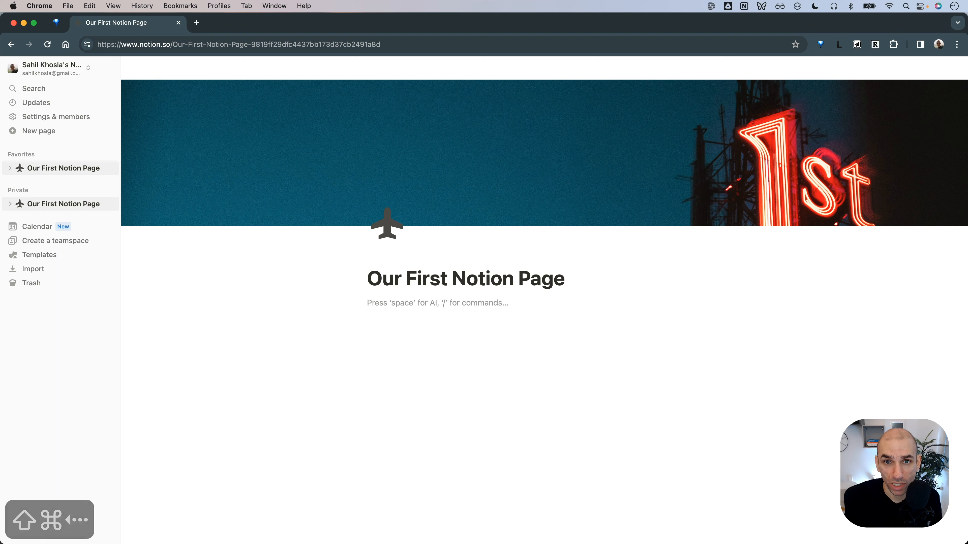
- Look through the AI, media and database block types offered by the add-block control and the slash command, leaving the line empty
left_click(351, 301)
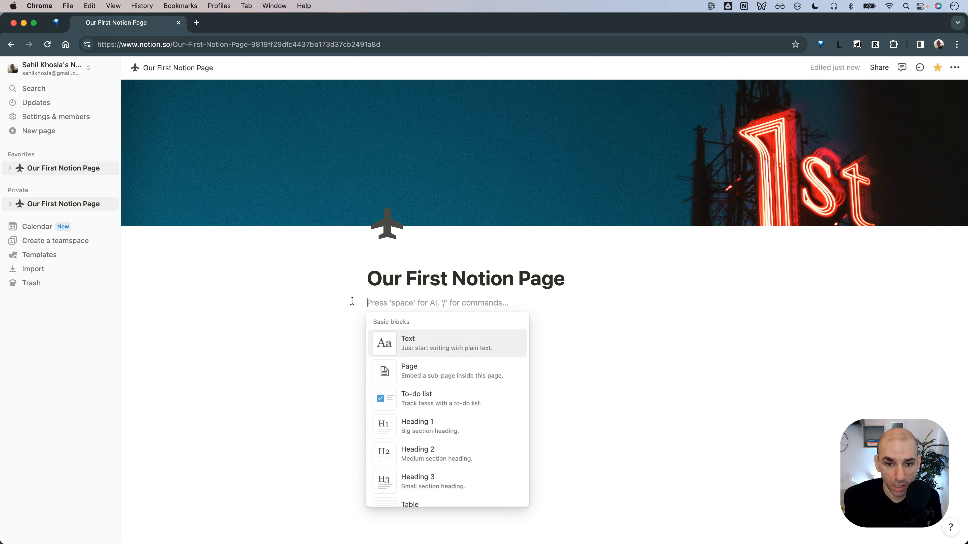
scroll(456, 365, "down", 10)
mouse_move(445, 391)
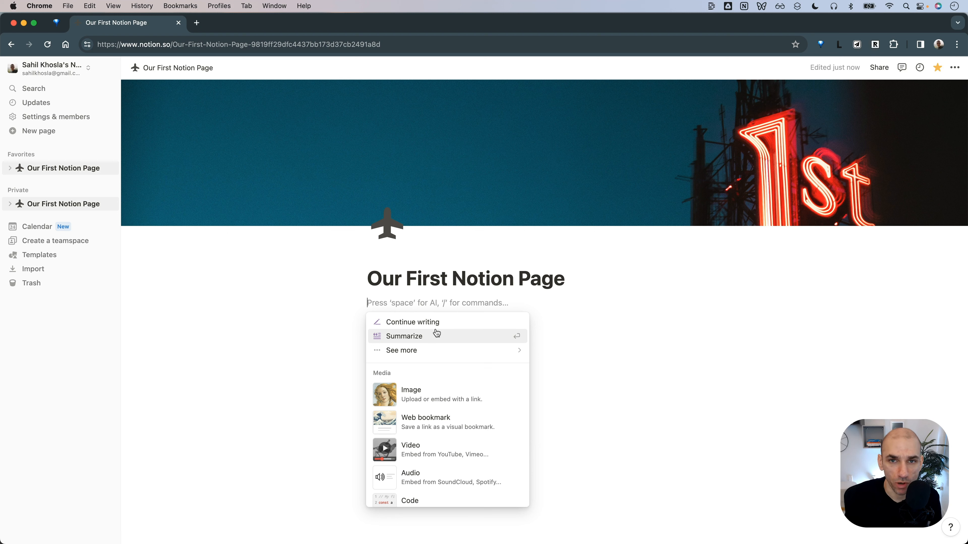
scroll(446, 387, "down", 5)
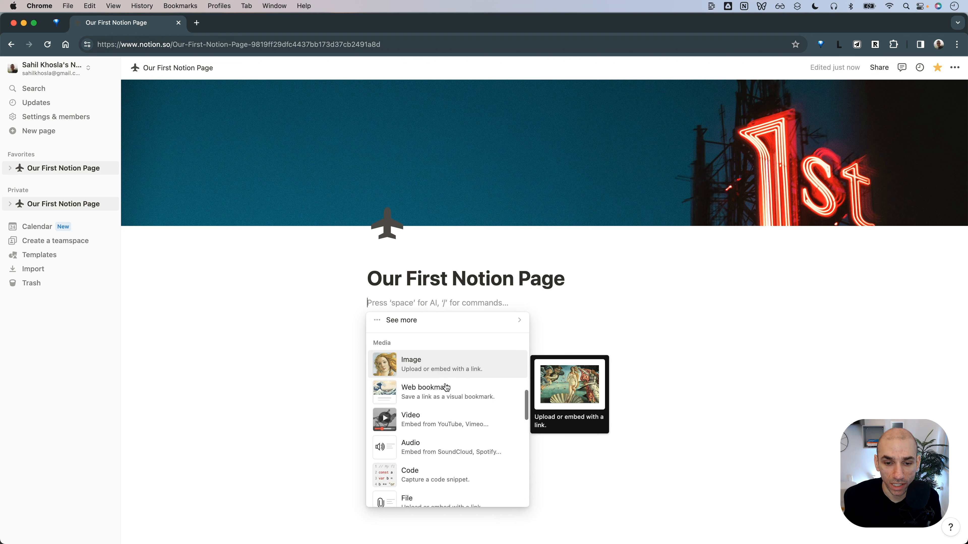
scroll(446, 387, "down", 1)
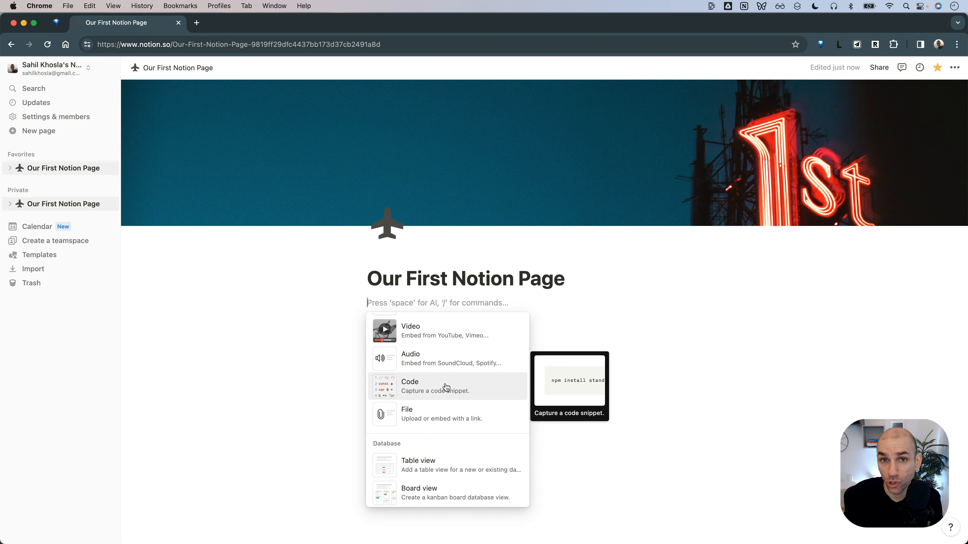
scroll(446, 387, "down", 10)
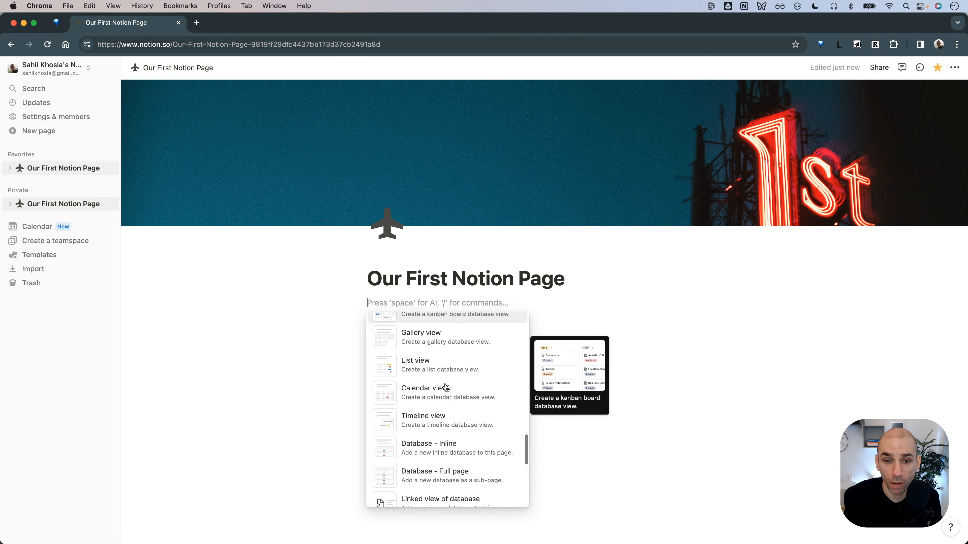
left_click(380, 299)
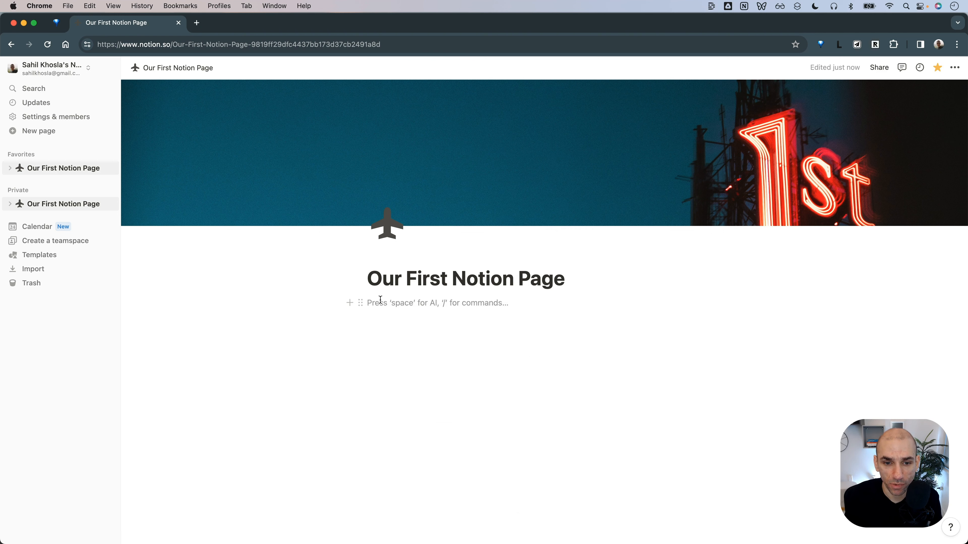
type("/")
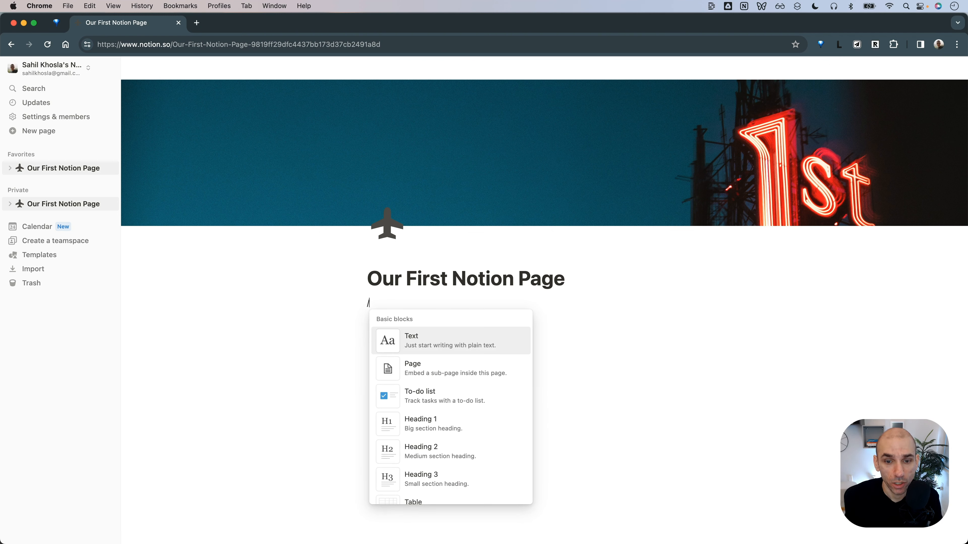
key("BackSpace")
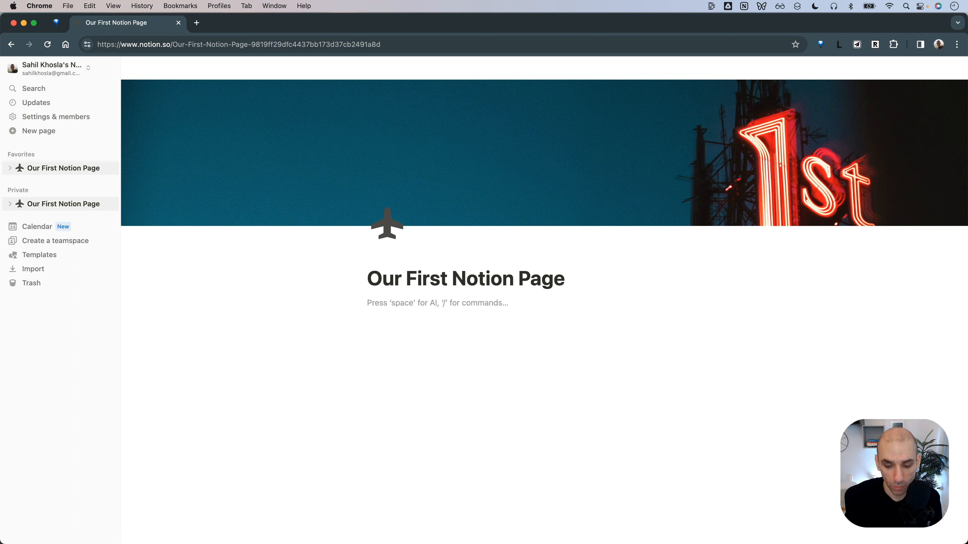
type("/")
key("BackSpace")
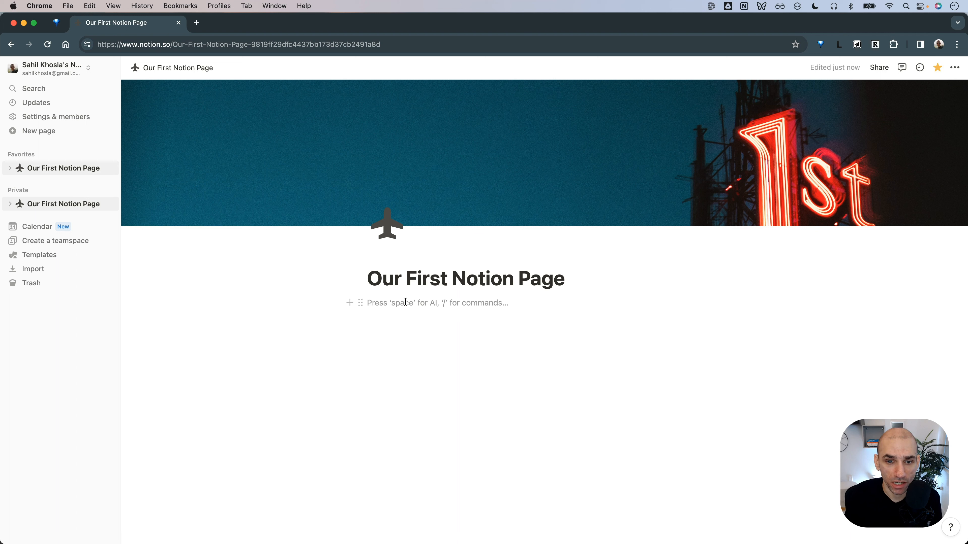
- Write "Here is some text" under the page title and duplicate that block directly below it
type("Ty")
key("BackSpace")
key("BackSpace")
type("Here is ")
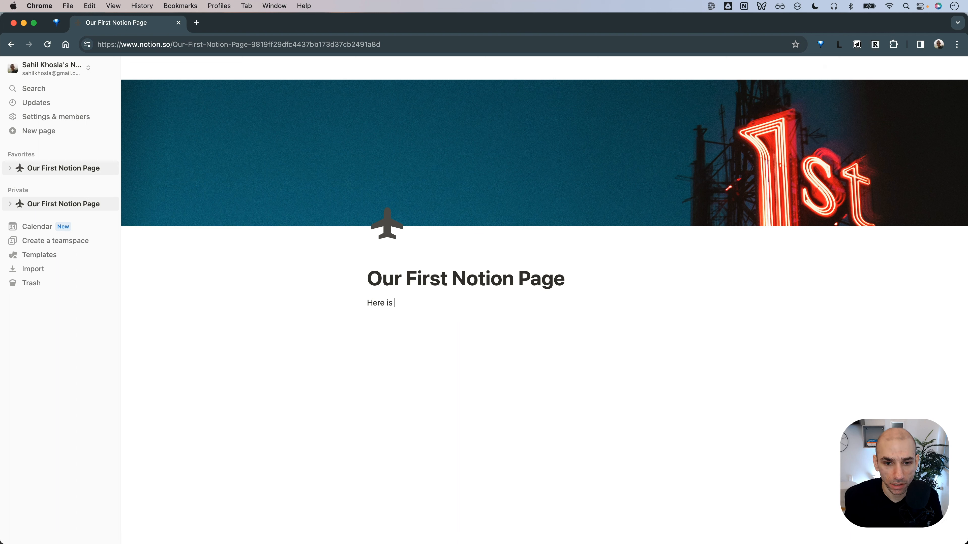
type("some text")
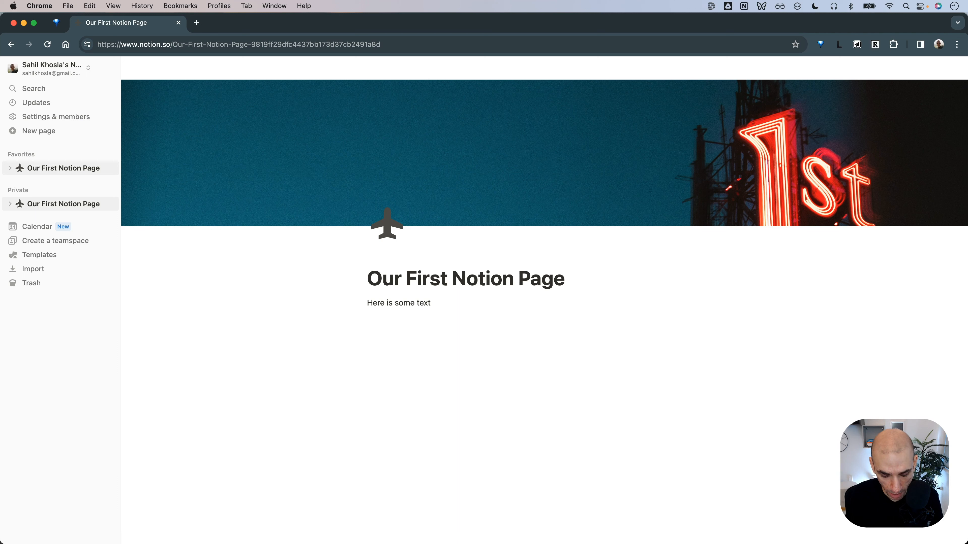
key("super+d")
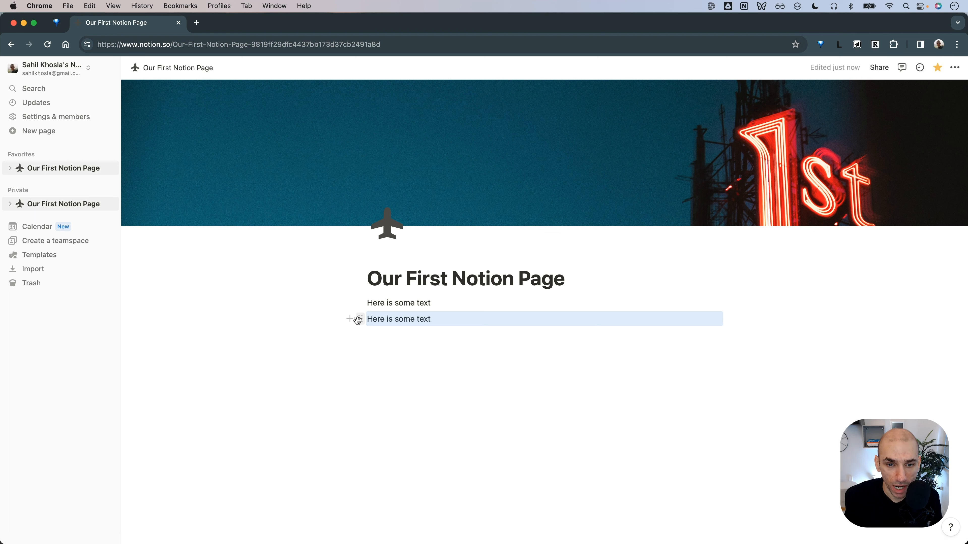
left_click(408, 337)
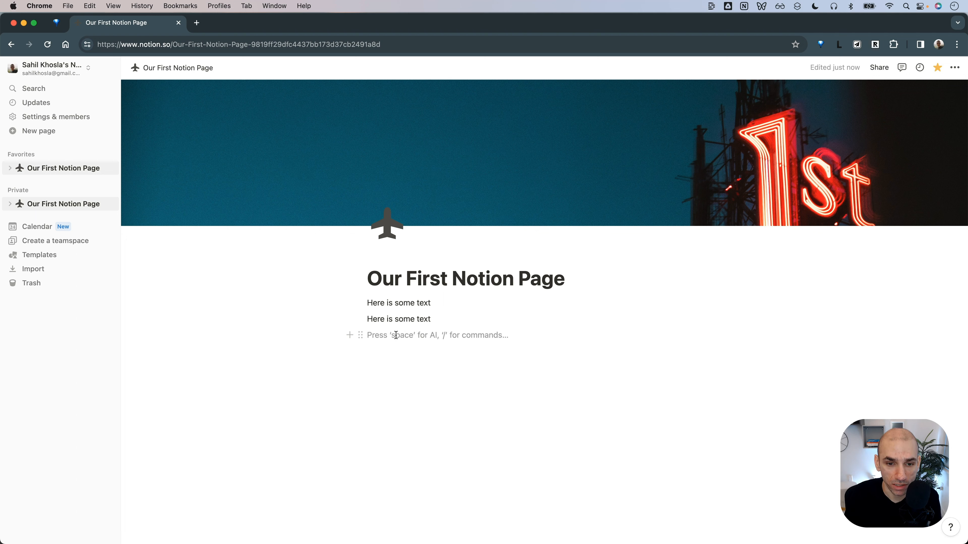
- Select each of the two text blocks by its handle and move the first one below the second
left_click(360, 303)
key("Escape")
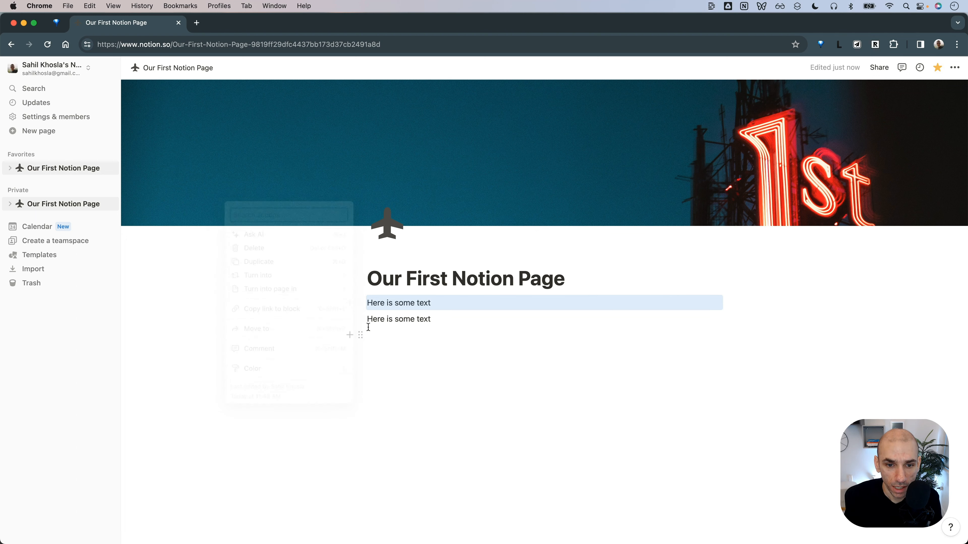
left_click(360, 319)
key("Escape")
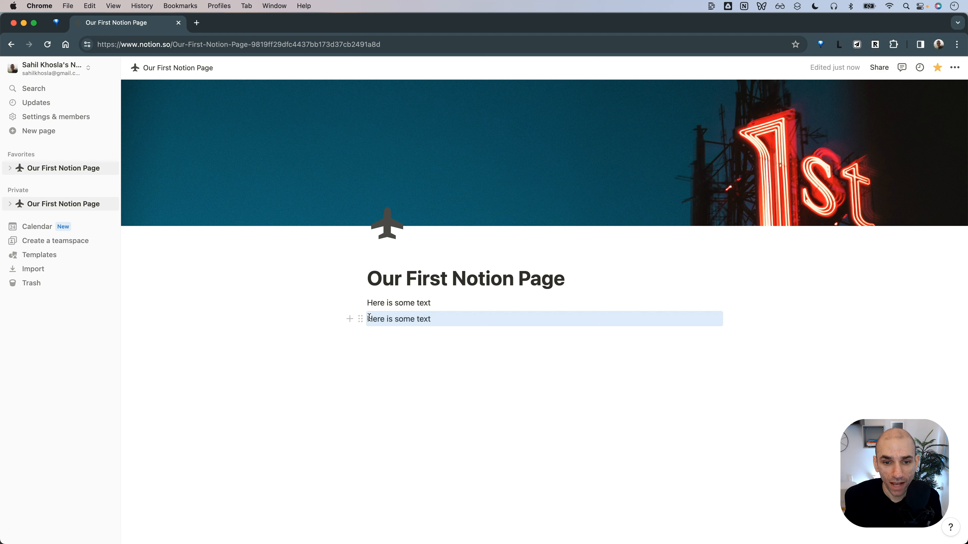
left_click_drag(360, 302, 359, 320)
- Extend the first line to "Here is some text on top" and the second to "Here is some text on the bottom"
left_click(433, 302)
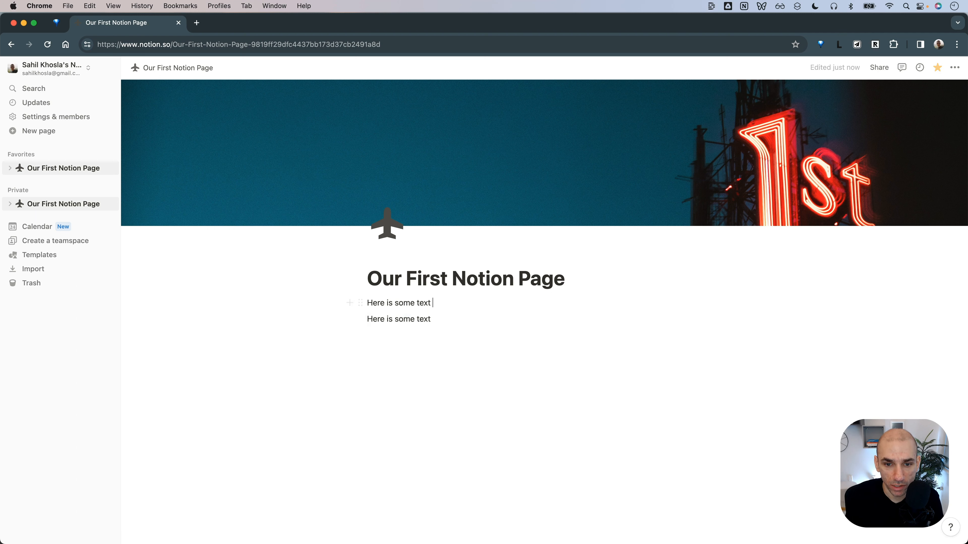
type("on top")
left_click(445, 321)
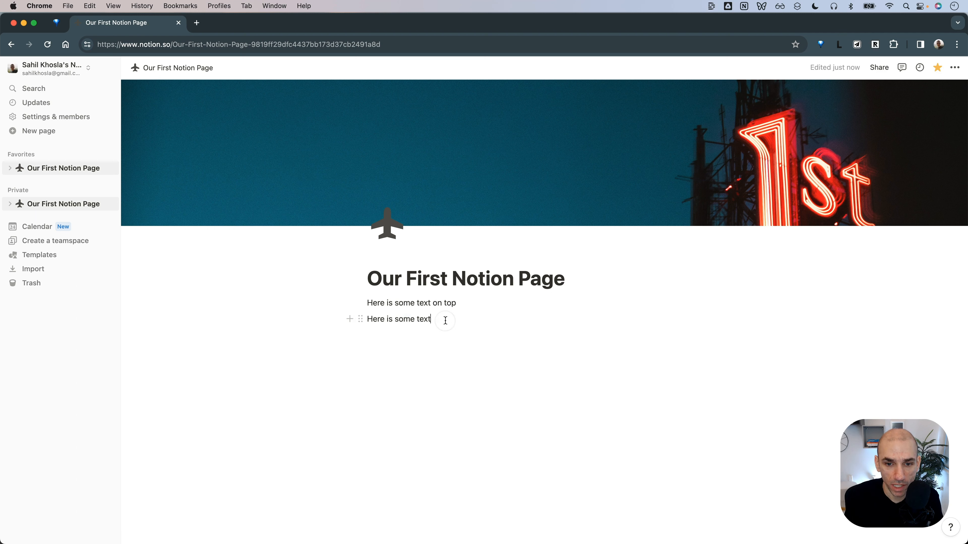
type("on th")
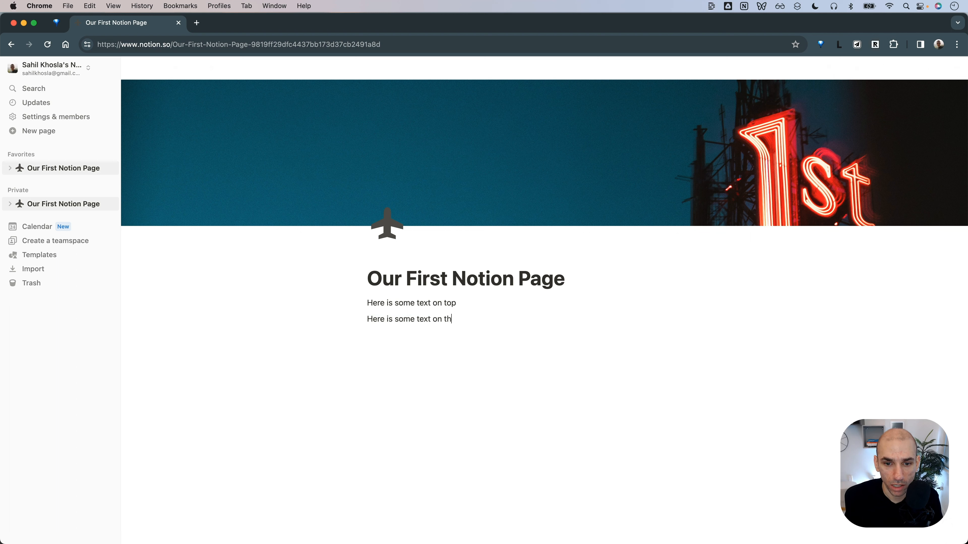
type("e bottom")
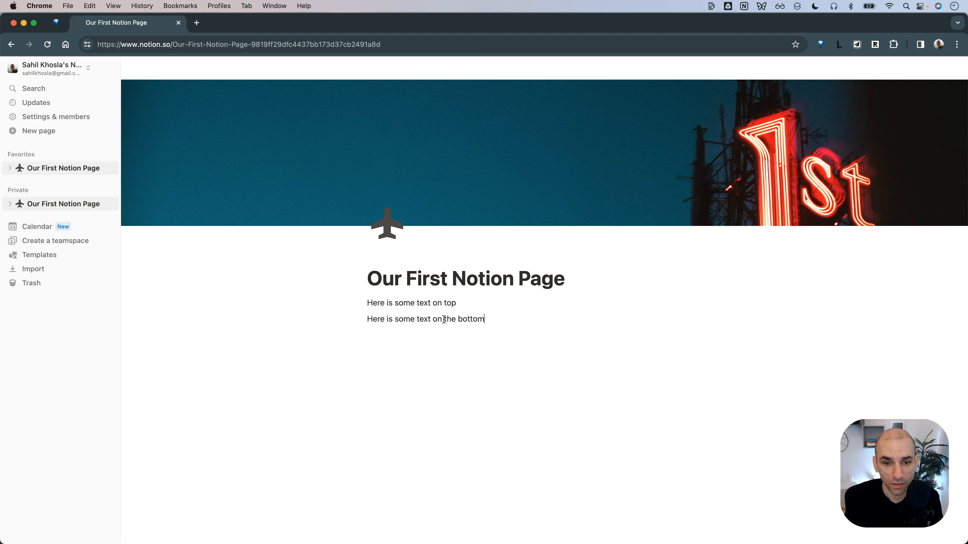
- Try moving the "on top" block by its handle, and delete both text lines under the page title
mouse_move(359, 303)
left_mouse_down()
mouse_move(361, 327)
mouse_move(362, 301)
left_mouse_up()
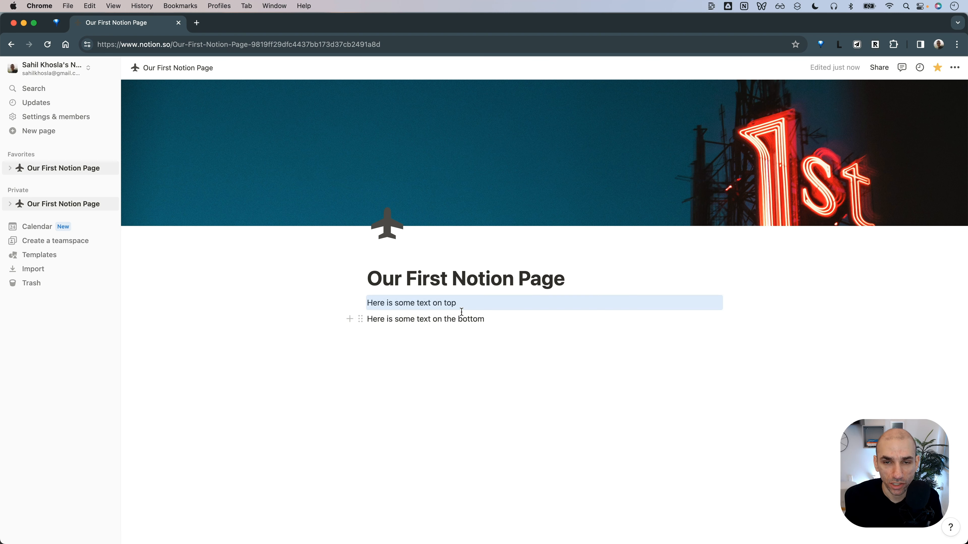
left_click(462, 326)
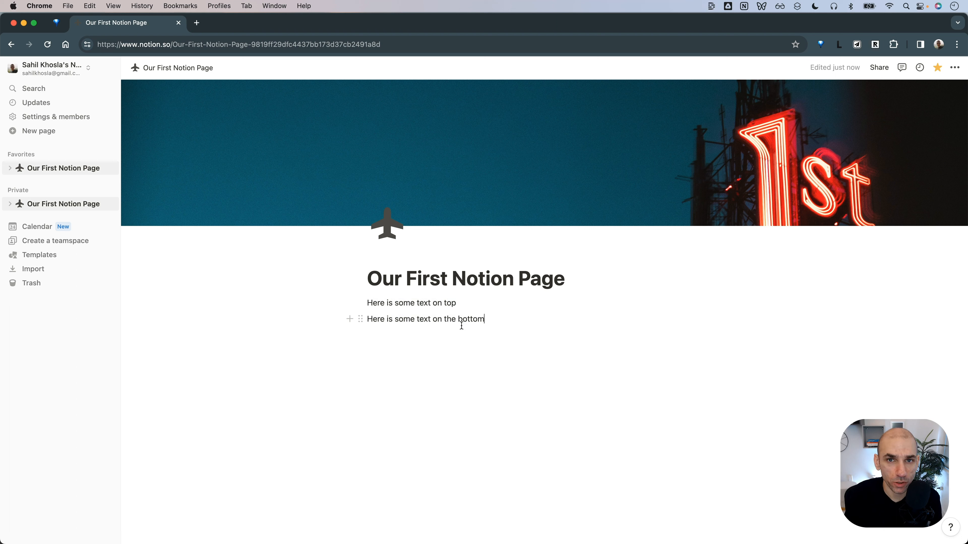
left_click_drag(416, 312, 367, 305)
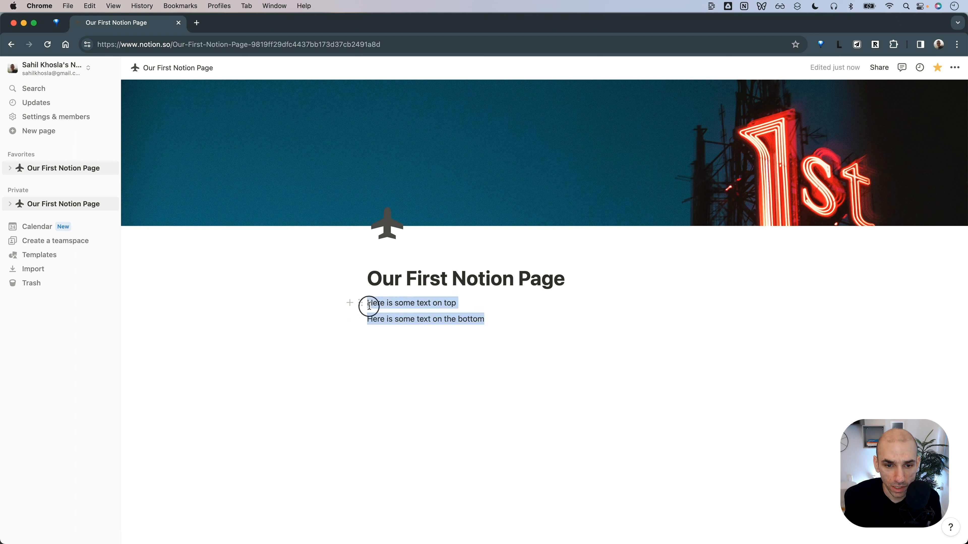
key("BackSpace")
key("BackSpace")
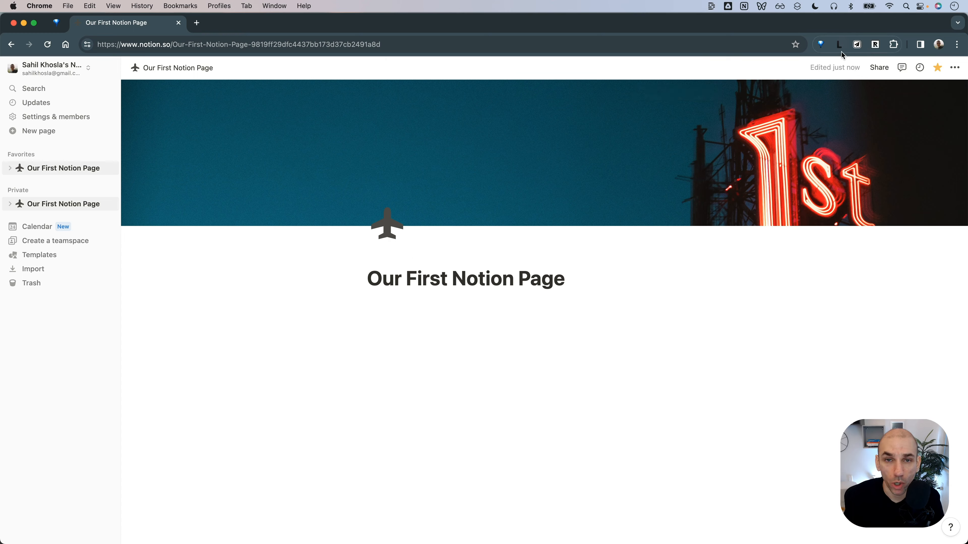
- Copy five paragraphs of placeholder text from the Generate Lorem Ipsum extension and paste them into the page body as plain text blocks
left_click(839, 44)
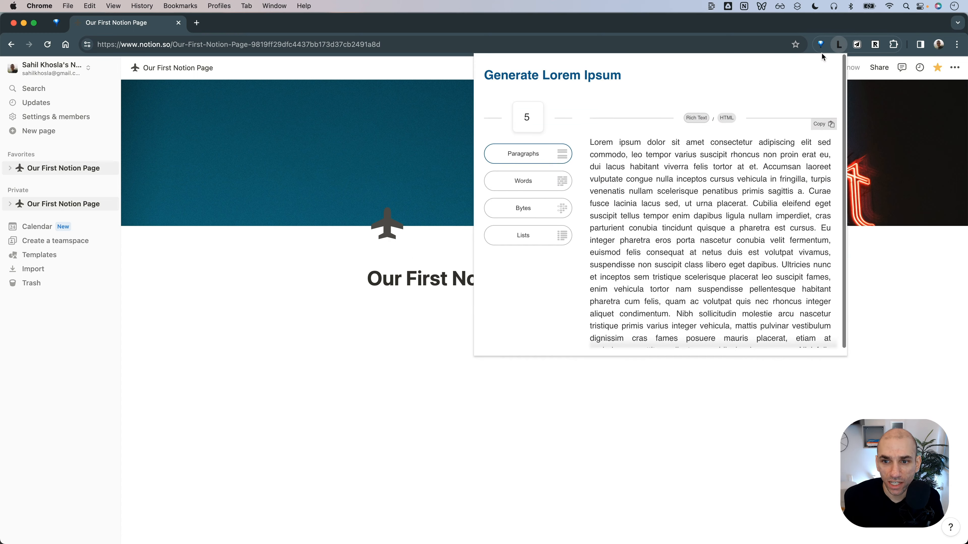
scroll(740, 181, "down", 12)
scroll(740, 181, "down", 10)
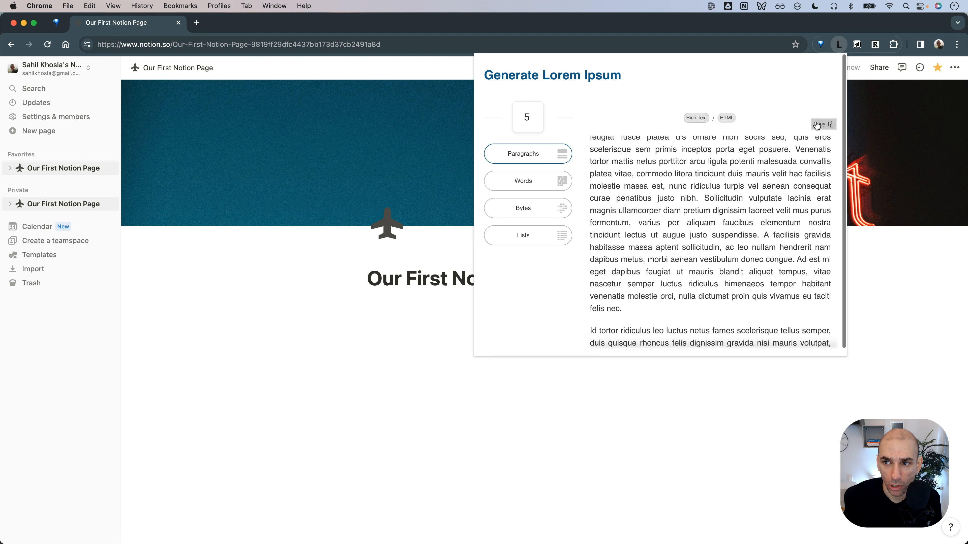
left_click(410, 303)
left_click(413, 301)
right_click(413, 301)
left_click(447, 334)
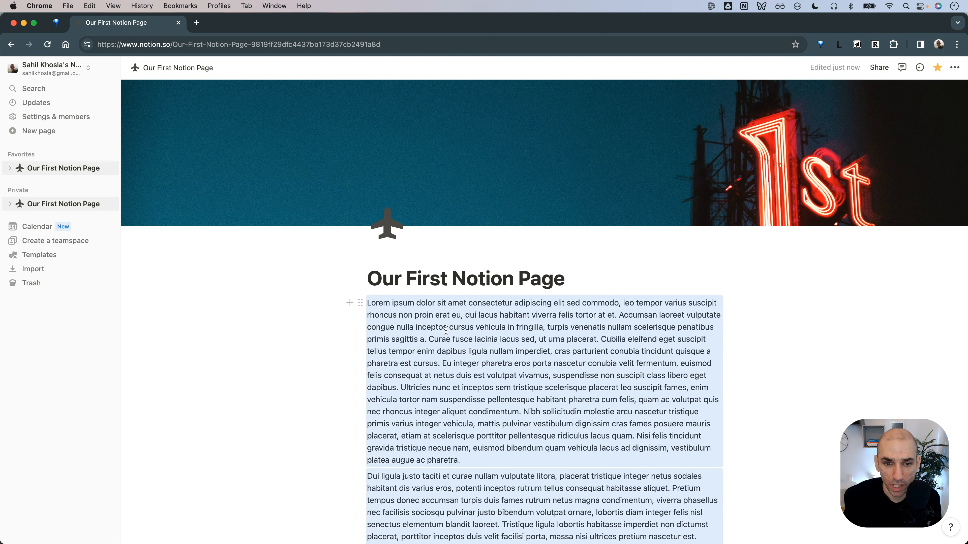
scroll(495, 312, "down", 20)
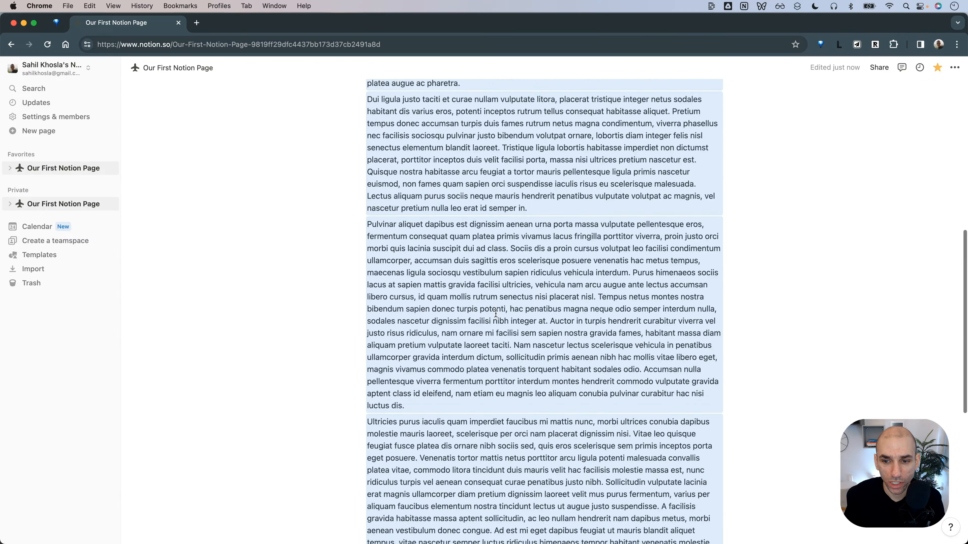
scroll(495, 313, "up", 20)
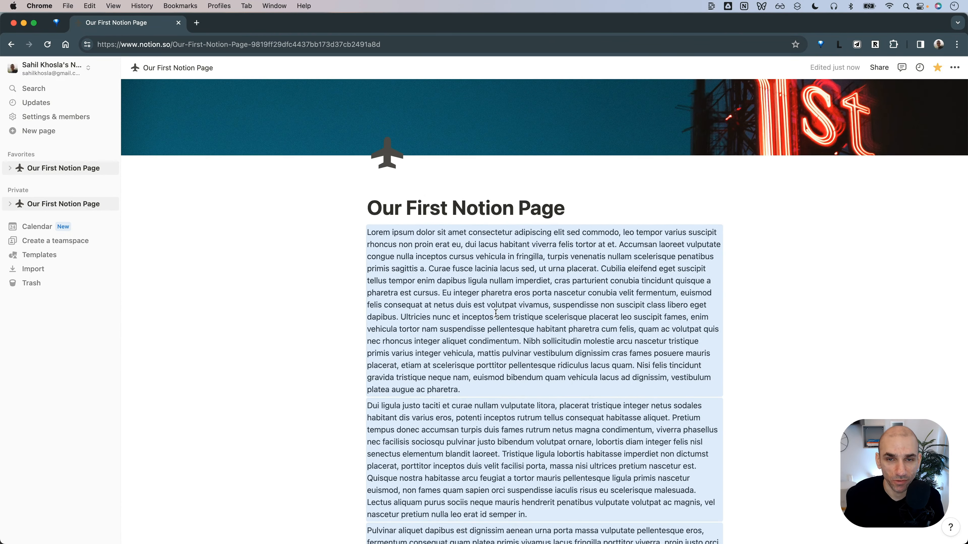
left_click(495, 314)
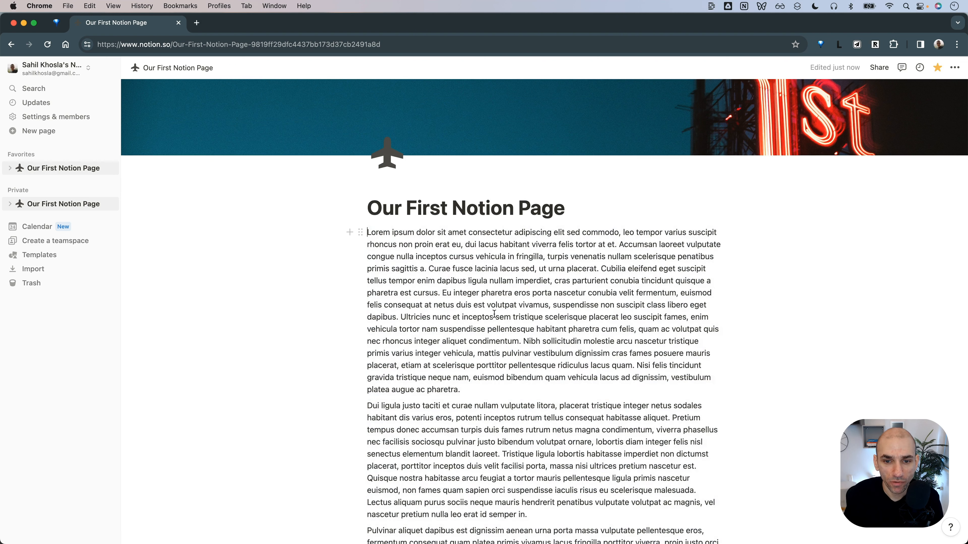
- Select the whole first paragraph block, and highlight the words "pharetra" ending it and "Dui" starting the second paragraph
scroll(419, 286, "down", 4)
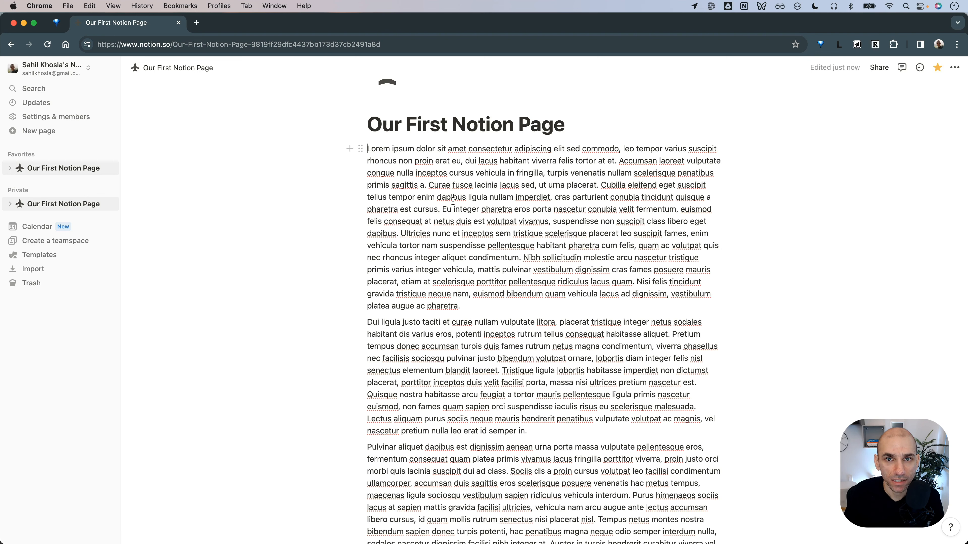
left_click_drag(297, 146, 404, 184)
left_click(345, 193)
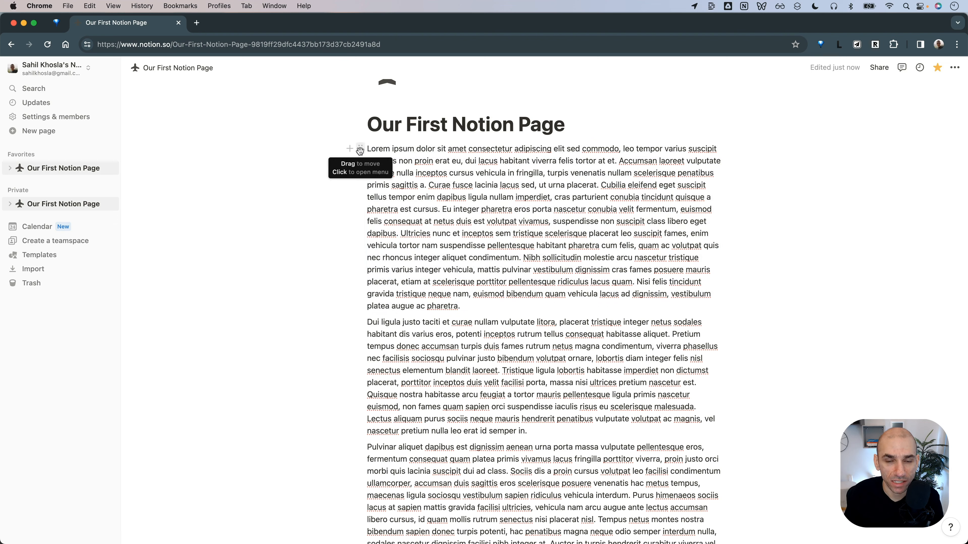
mouse_move(360, 150)
left_mouse_down()
mouse_move(460, 210)
mouse_move(409, 190)
mouse_move(365, 150)
left_mouse_up()
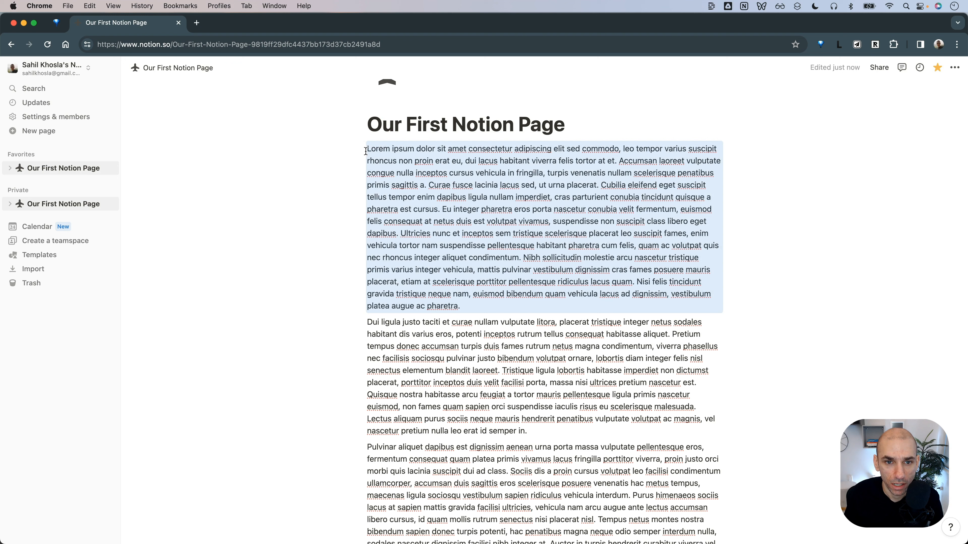
left_click(432, 325)
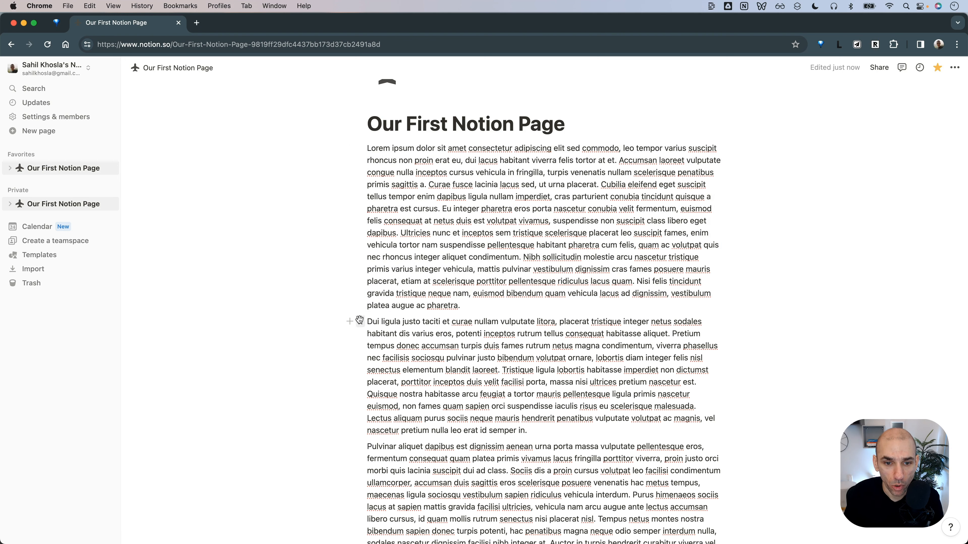
left_click(482, 305)
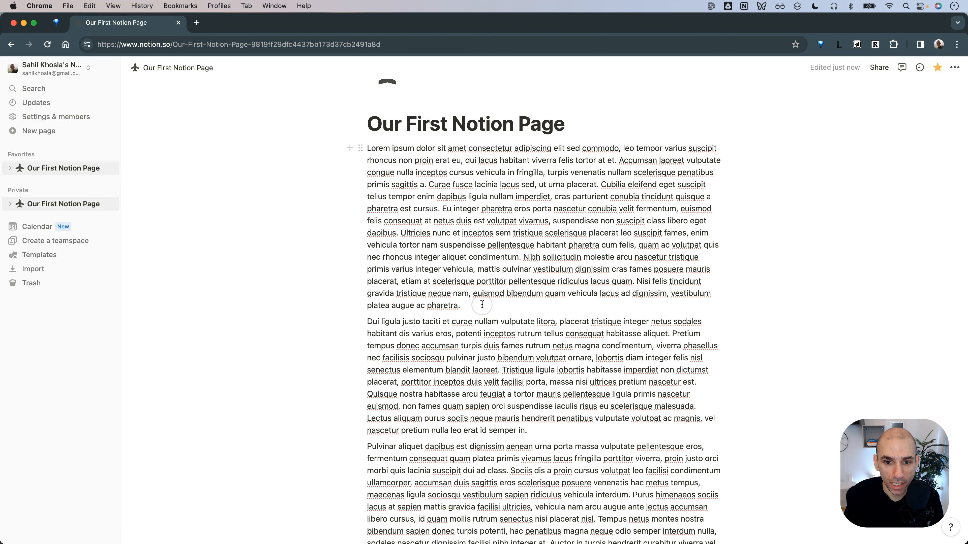
double_click(444, 306)
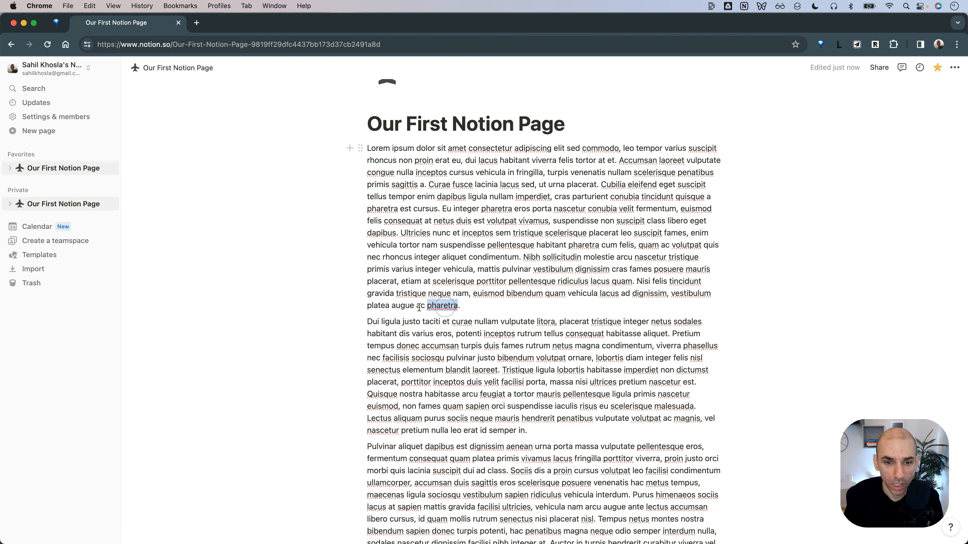
double_click(377, 323)
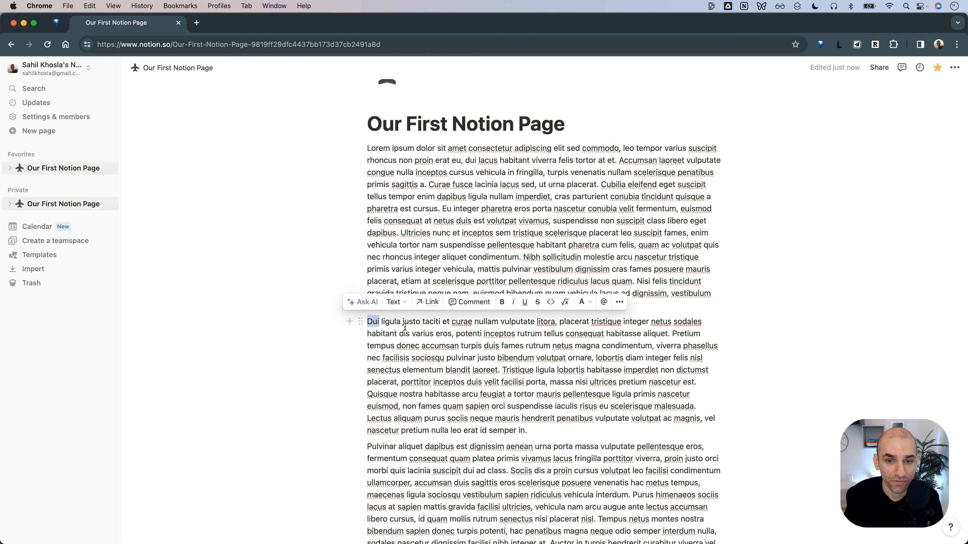
left_click(412, 322)
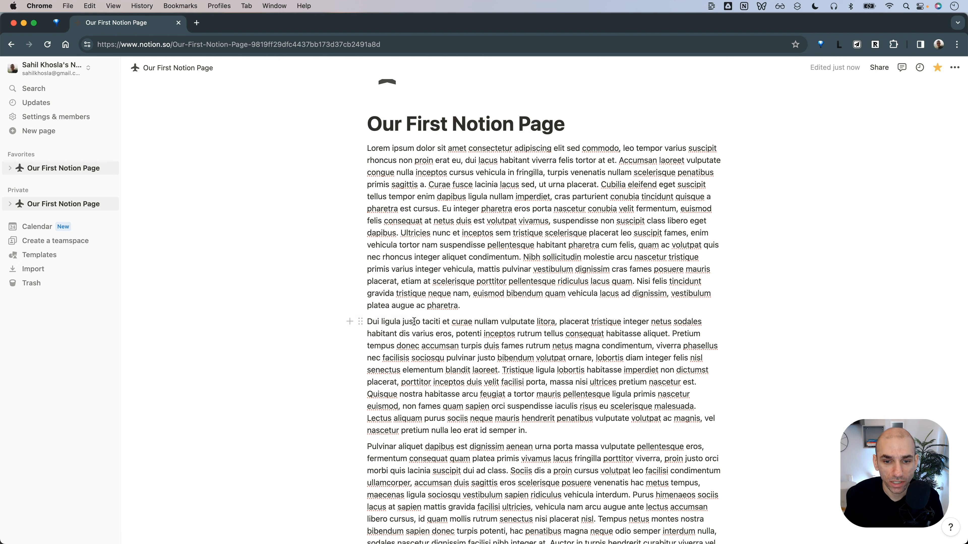
- Merge the "Dui ligula" paragraph into the first block, and split it off again after "pharetra."
left_click(367, 321)
key("BackSpace")
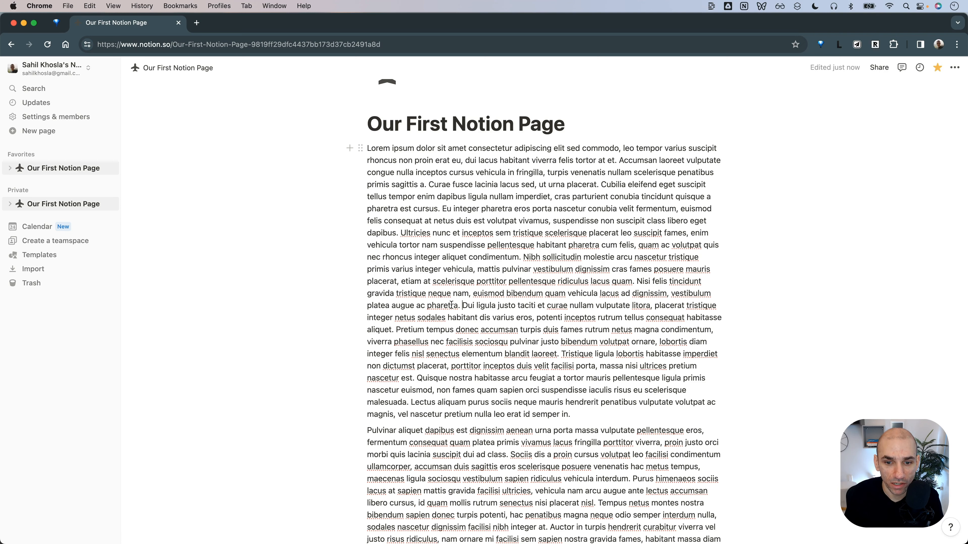
key("Escape")
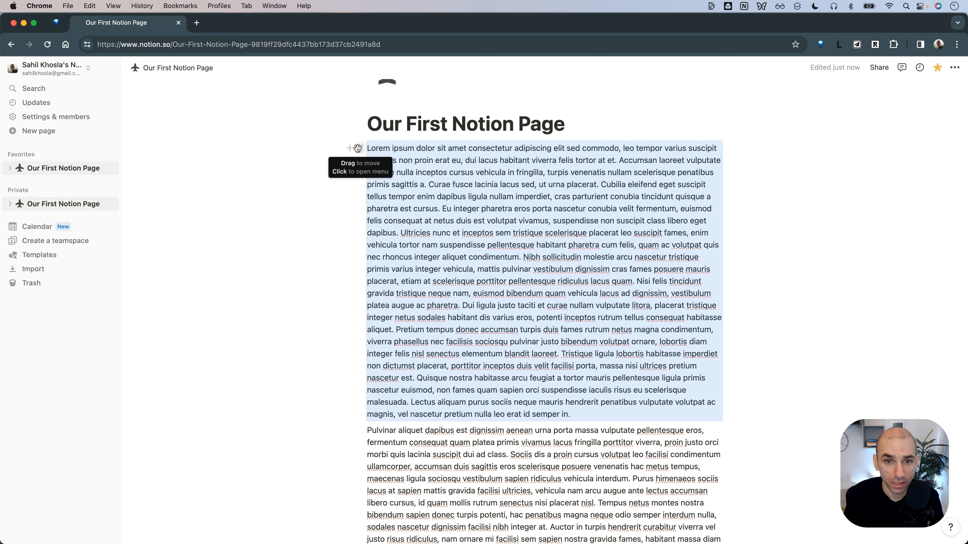
left_click(341, 194)
left_click(461, 303)
key("Return")
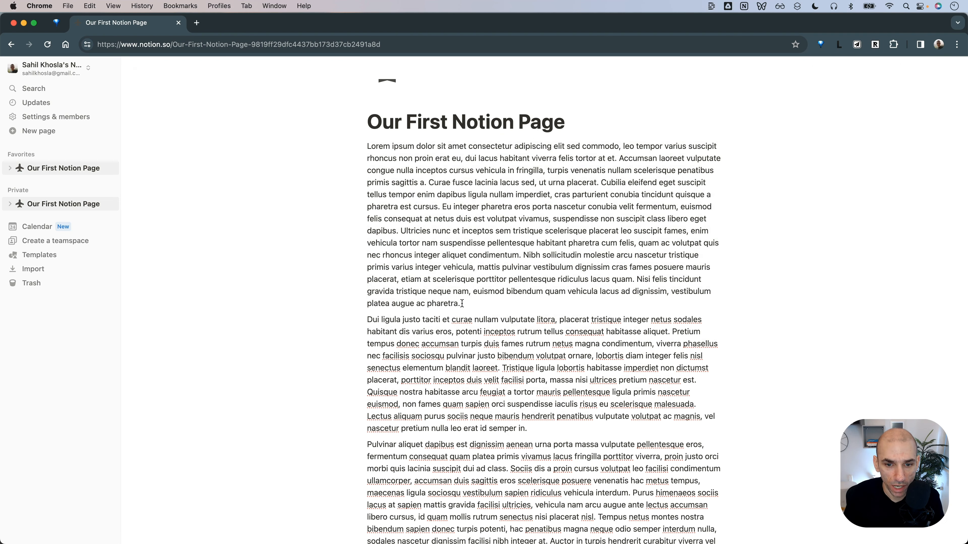
- Examine how the placeholder paragraphs read as one long page without any headings between them
scroll(428, 338, "up", 2)
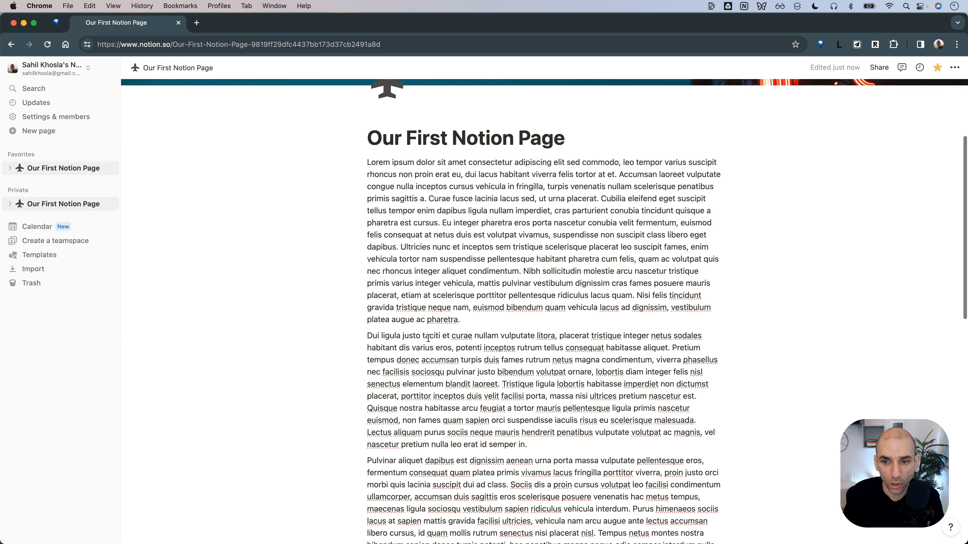
scroll(428, 338, "up", 2)
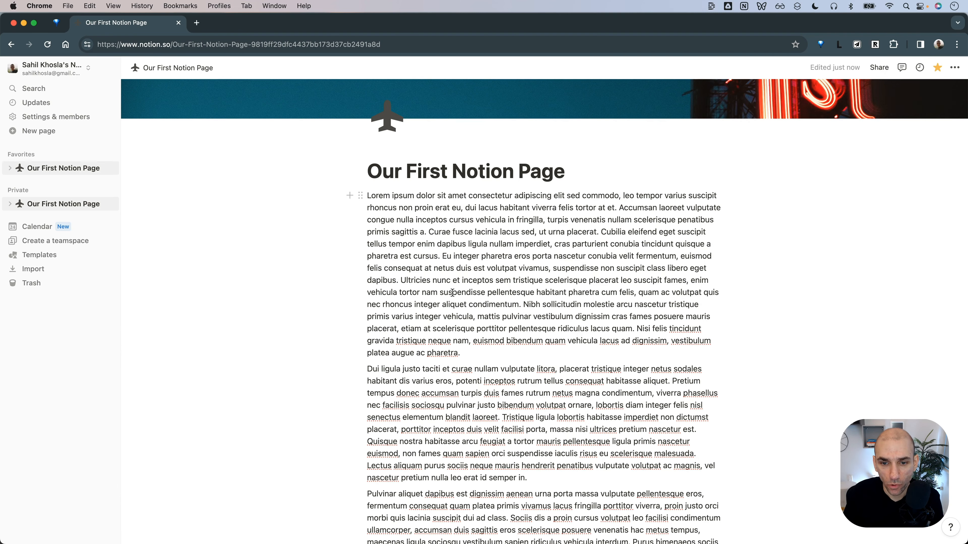
scroll(452, 294, "down", 10)
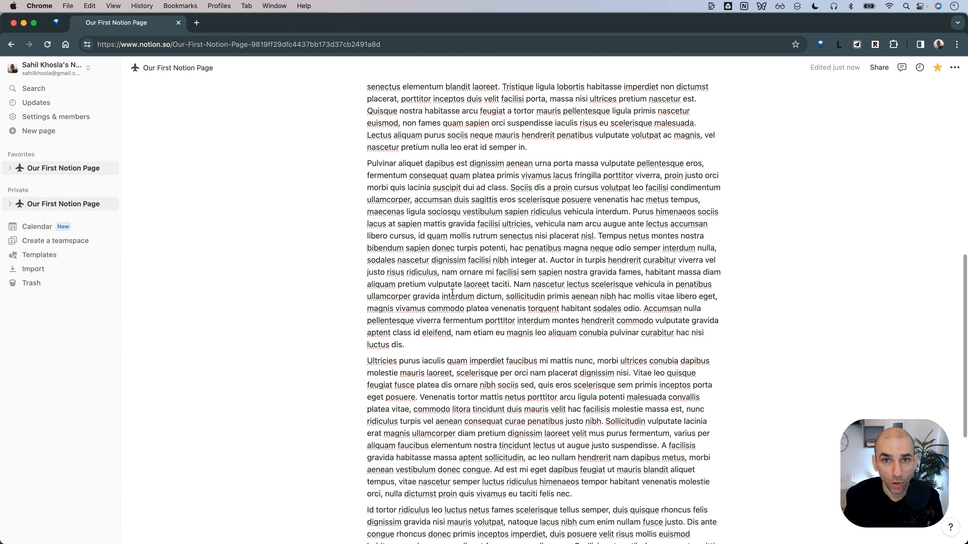
scroll(453, 293, "up", 9)
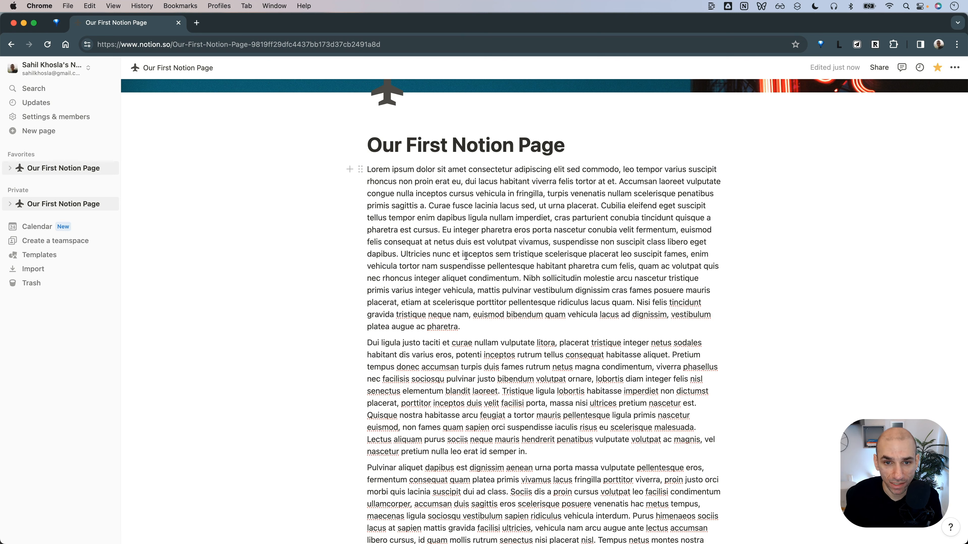
scroll(398, 235, "down", 8)
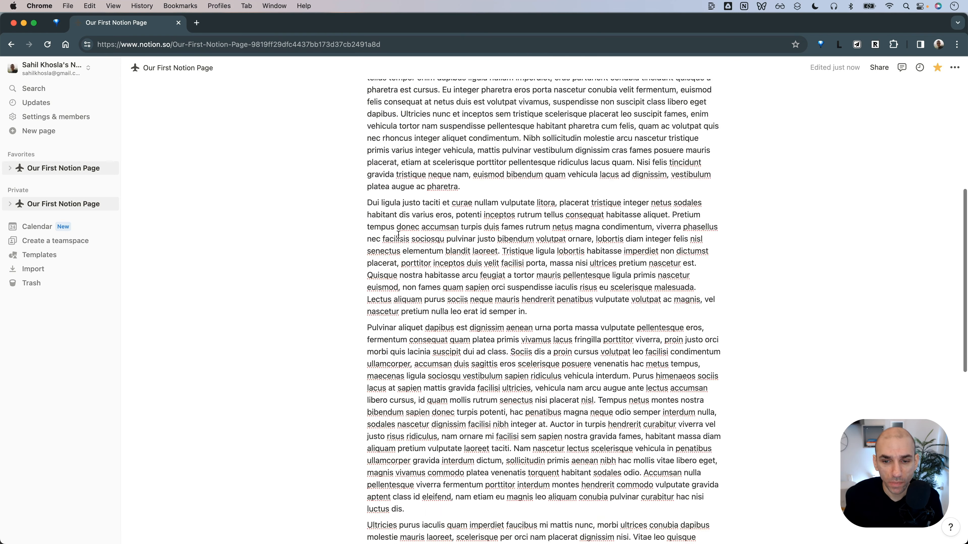
scroll(398, 234, "down", 4)
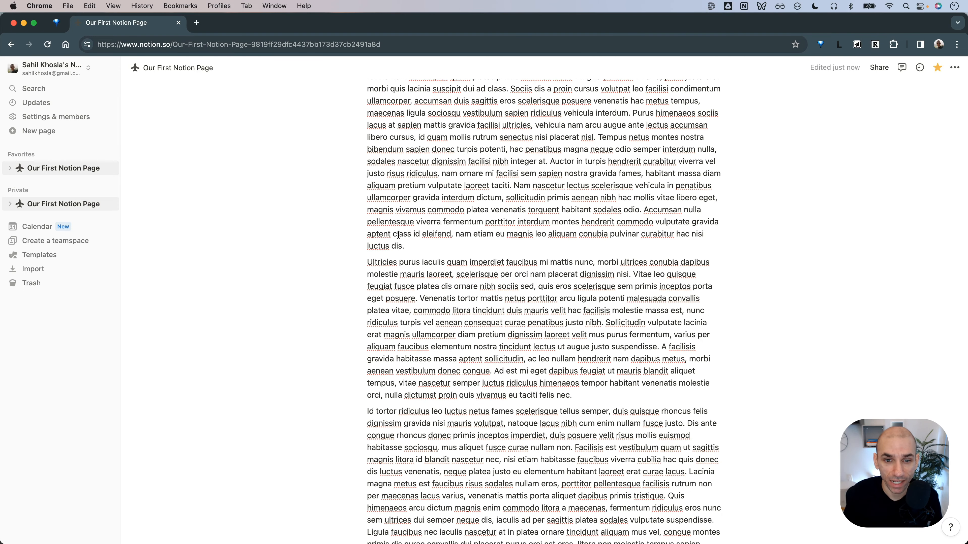
scroll(398, 234, "up", 9)
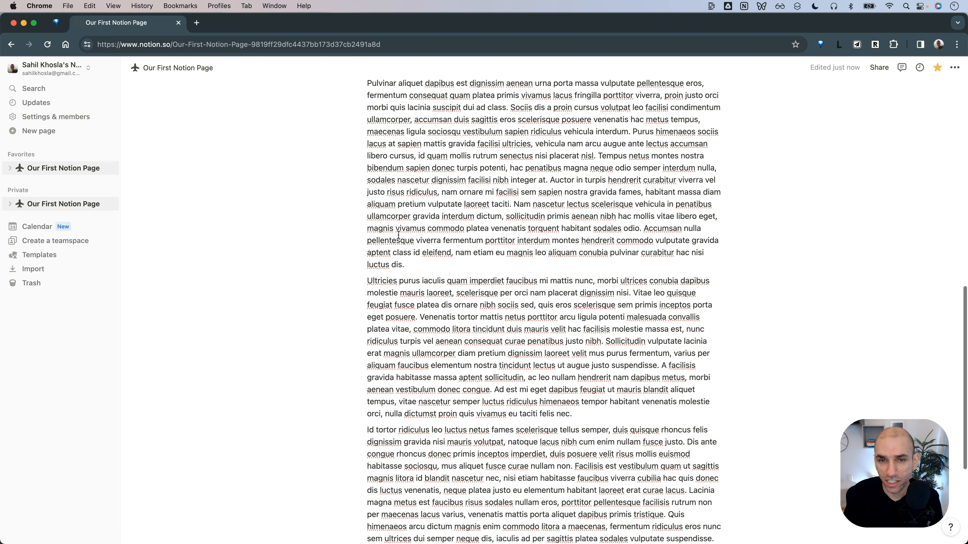
scroll(399, 234, "up", 4)
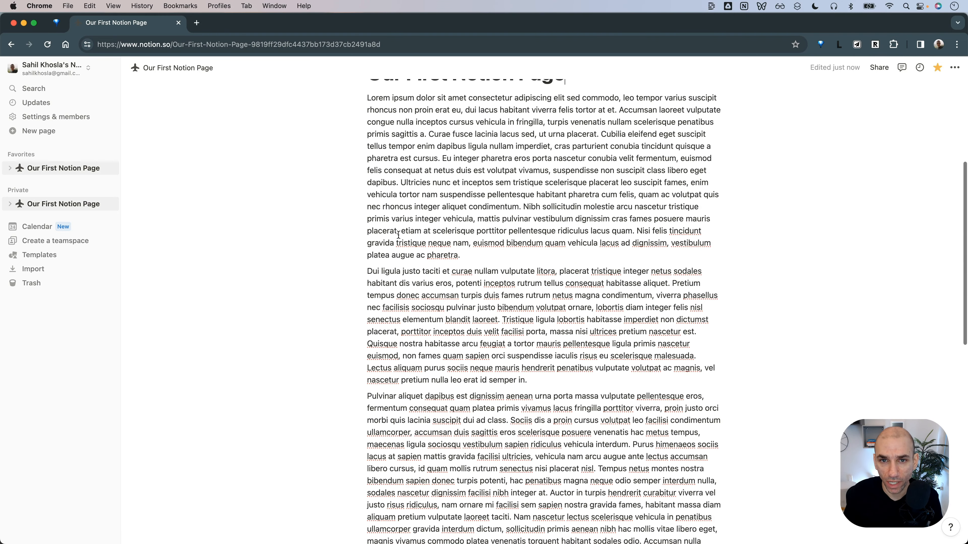
scroll(425, 238, "down", 4)
scroll(425, 239, "down", 3)
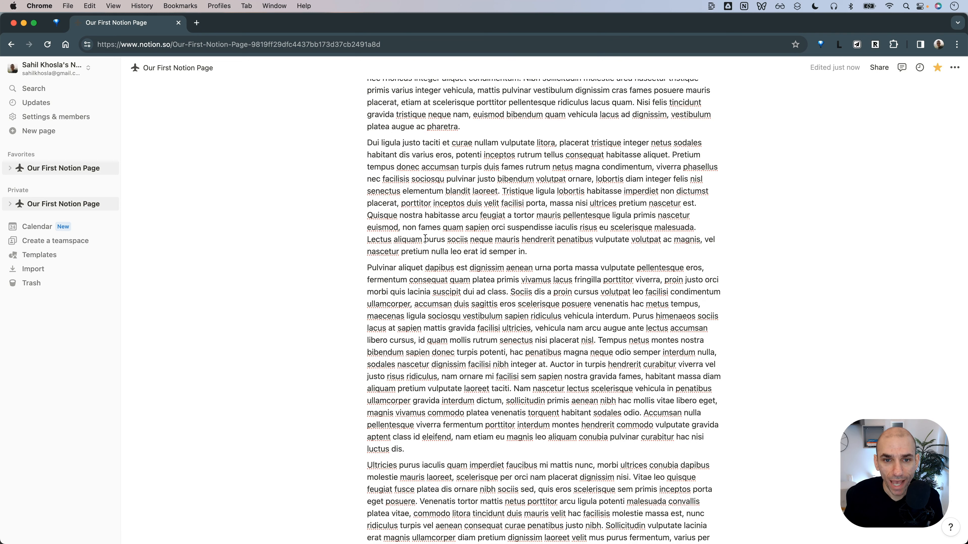
scroll(425, 238, "up", 4)
scroll(422, 238, "up", 1)
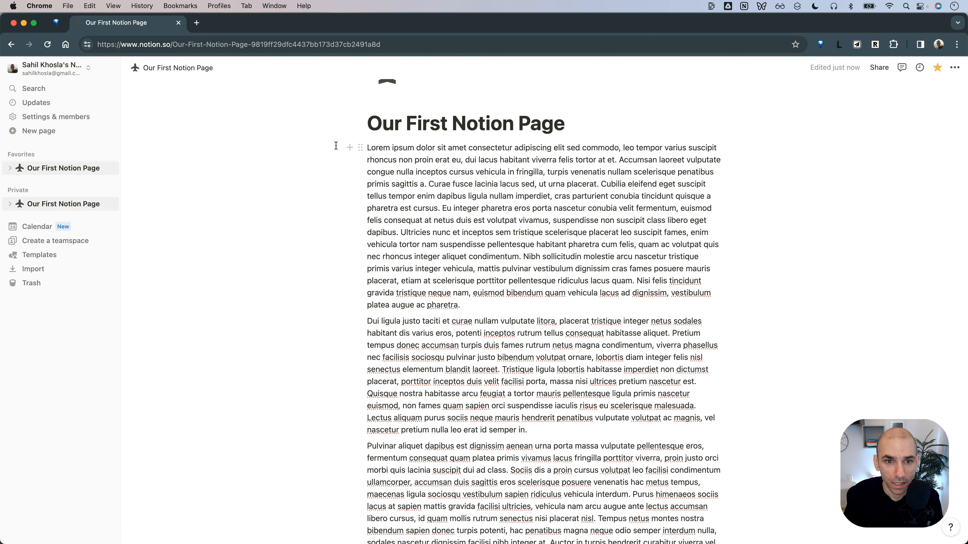
- Insert a Heading 1 block reading "Overview" between the page title and the first paragraph
left_click_drag(368, 125, 565, 126)
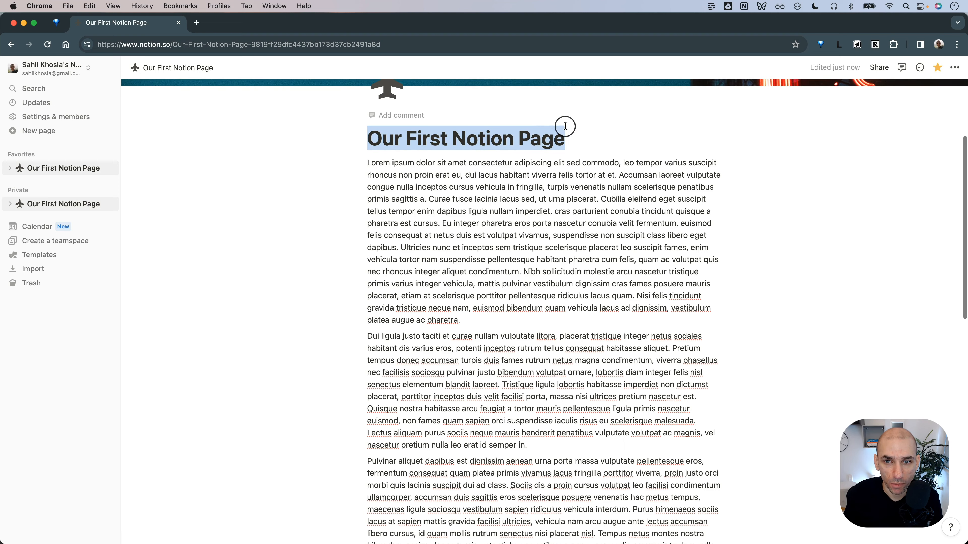
left_click(571, 141)
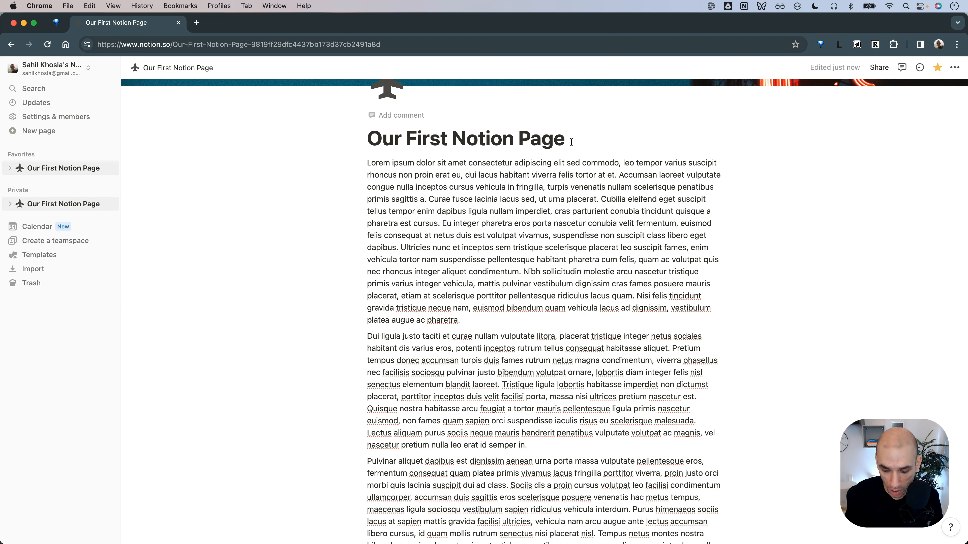
key("Return")
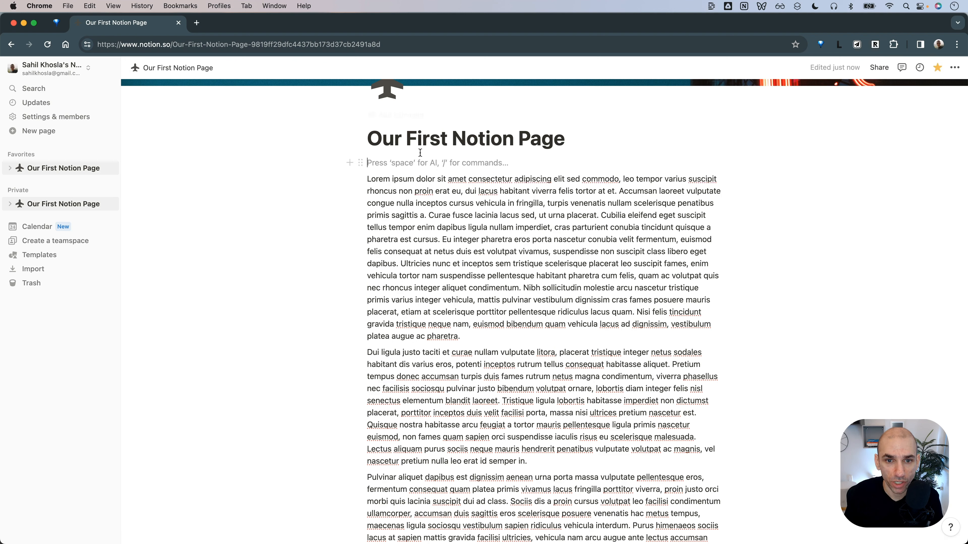
type("/")
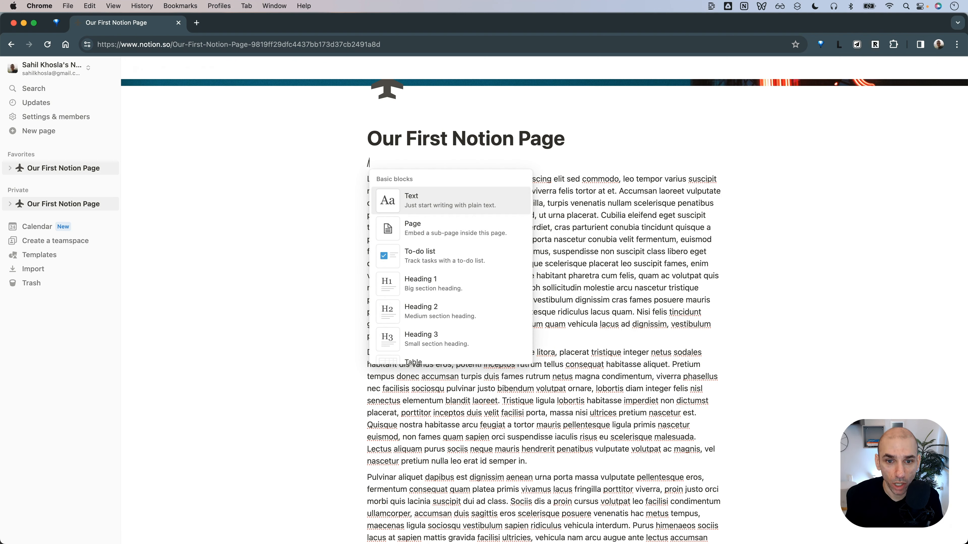
type("head")
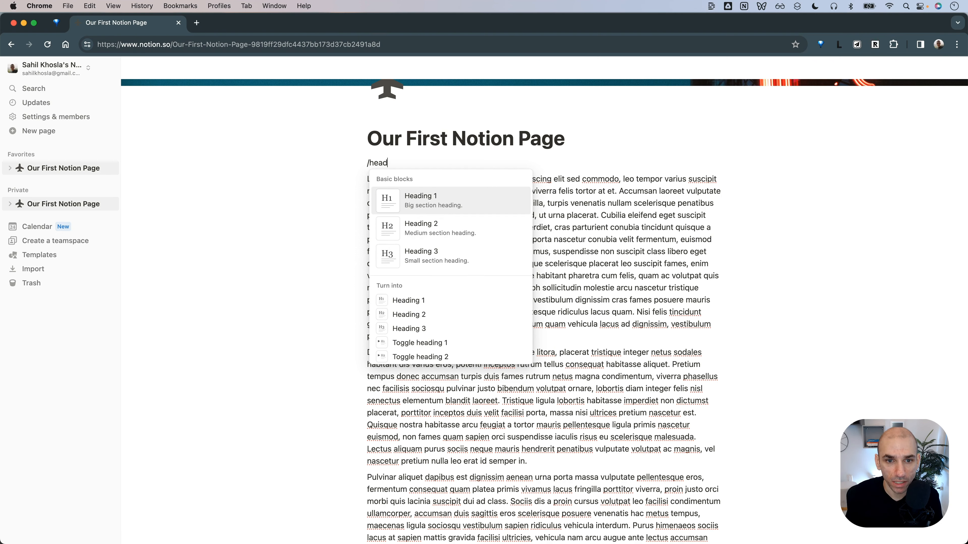
left_click(427, 204)
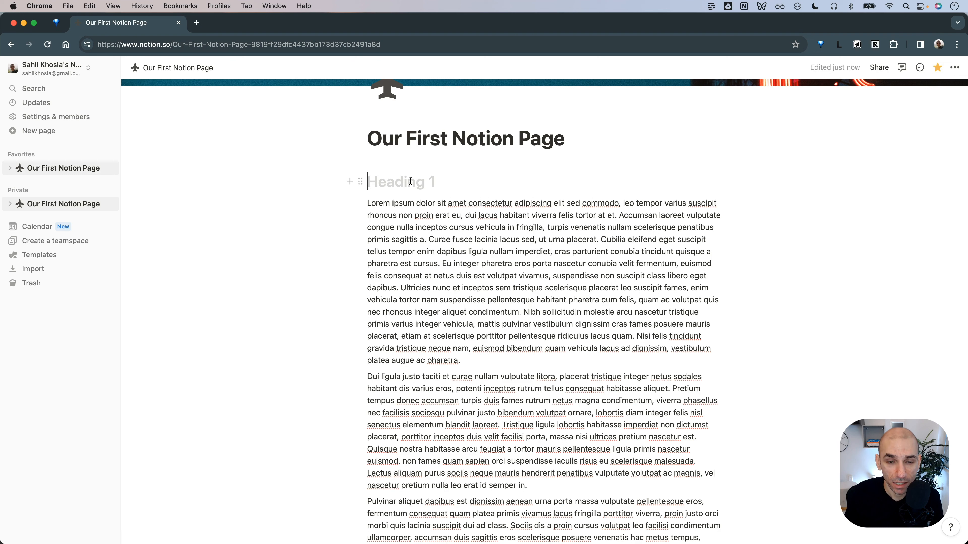
type("Overview")
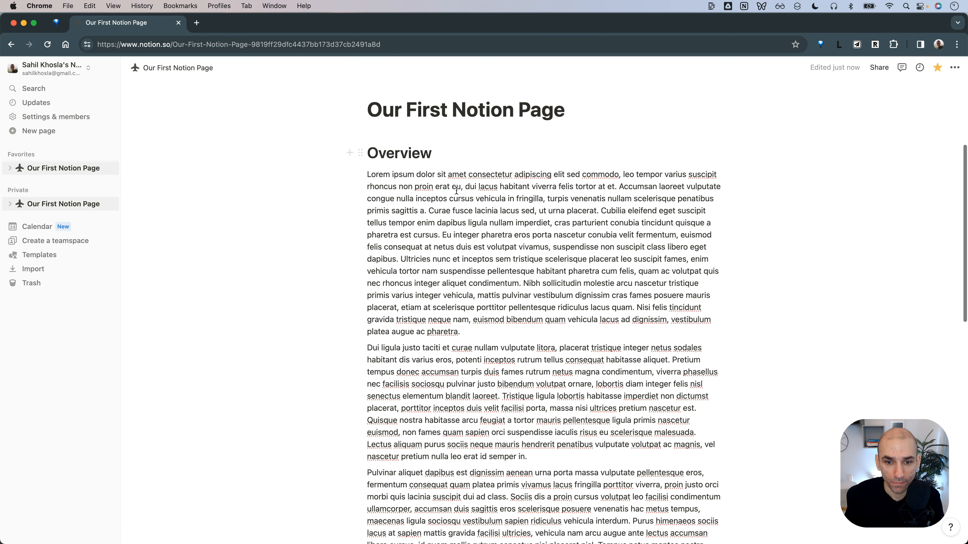
- Insert a Heading 2 block reading "Intro to XYZ" between the first and second paragraphs
scroll(457, 189, "down", 5)
scroll(456, 190, "down", 3)
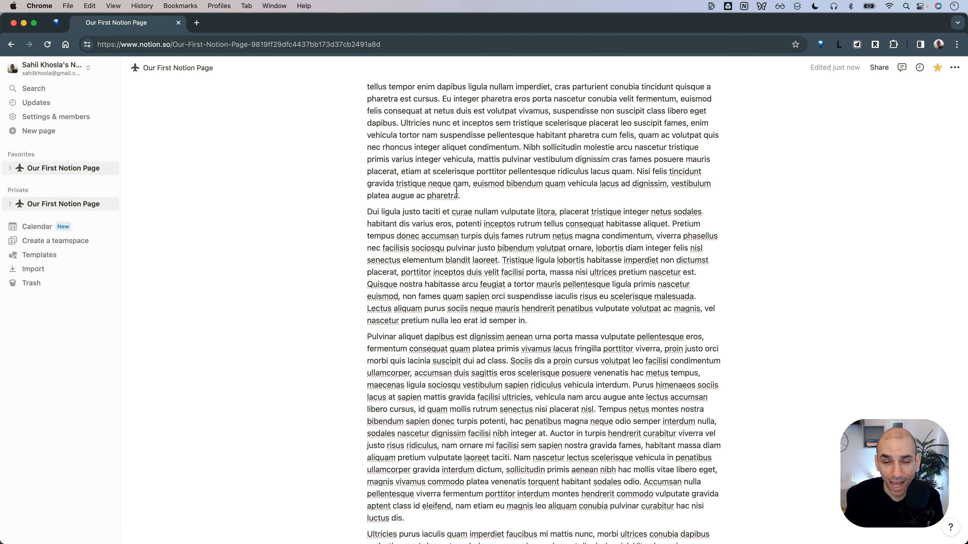
scroll(456, 190, "up", 4)
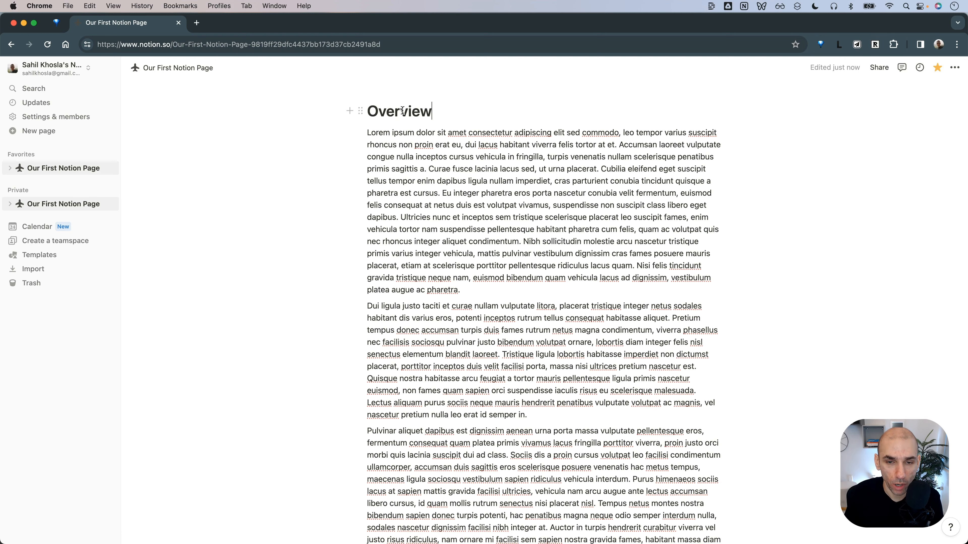
scroll(438, 183, "down", 2)
left_click(476, 249)
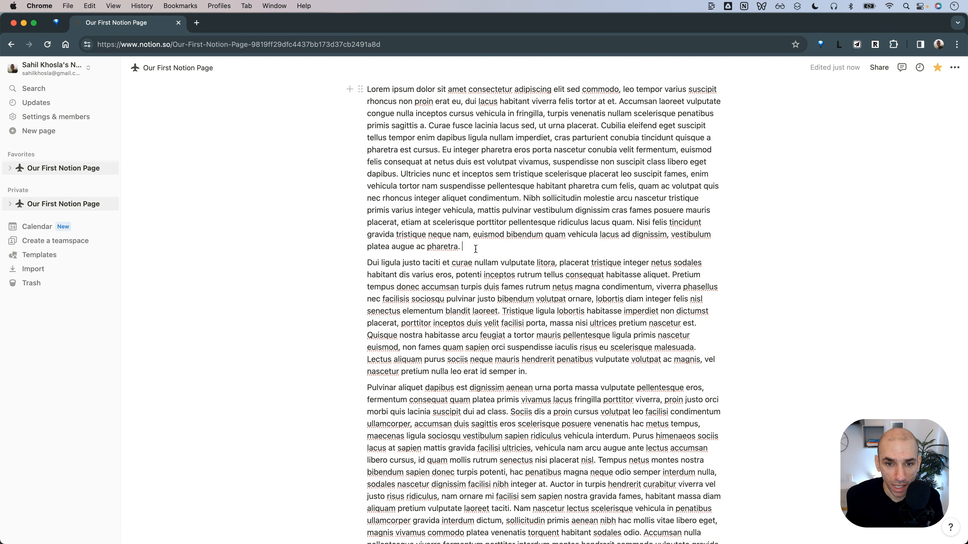
key("Return")
type("/")
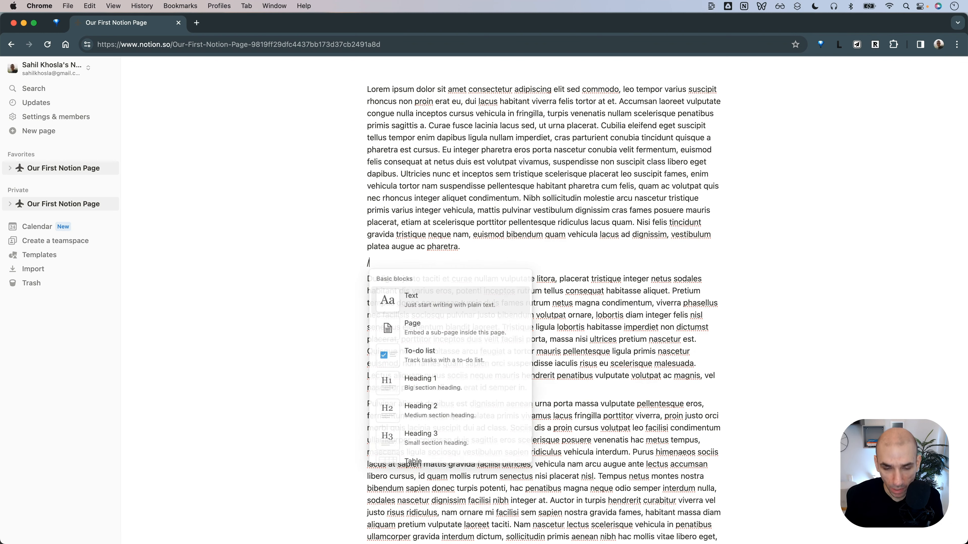
type("head")
key("Down")
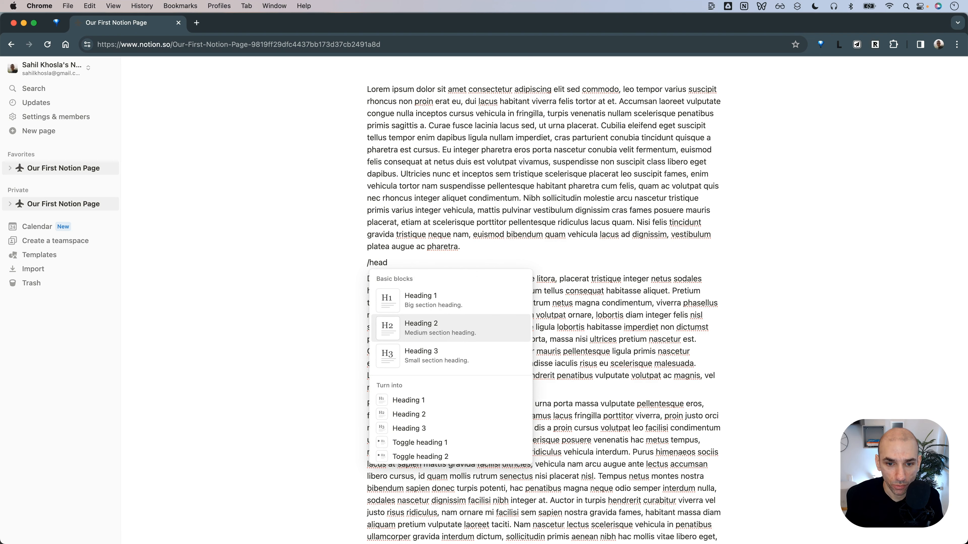
key("Return")
type("Intro to XYZ")
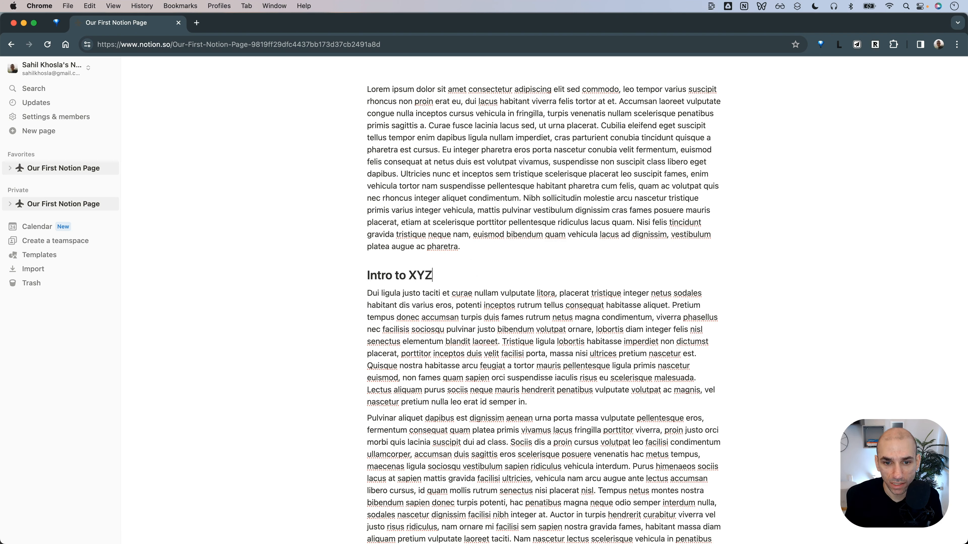
scroll(418, 305, "down", 5)
scroll(433, 303, "down", 3)
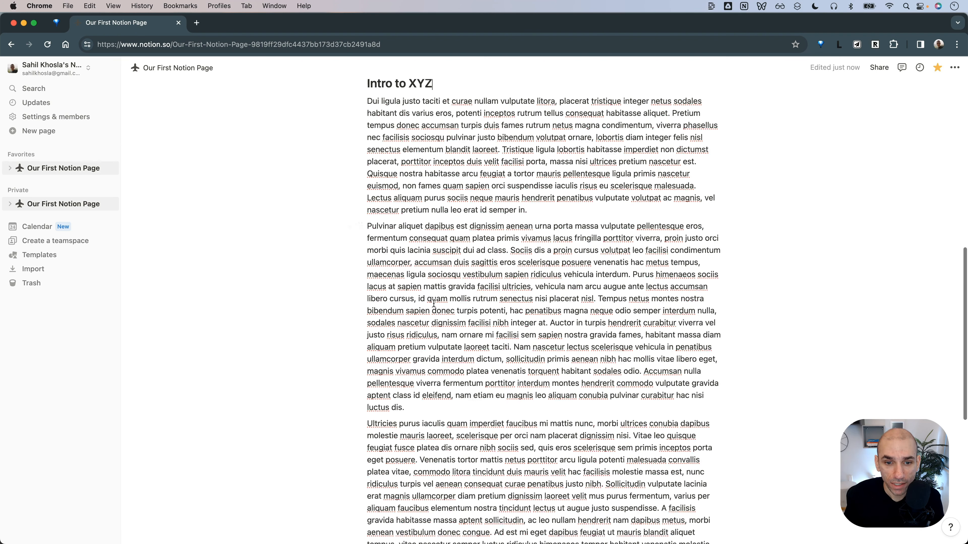
- Insert a Heading 2 block reading "Deep Dive on Documentation" between the "Pulvinar aliquet" and "Ultricies purus" paragraphs
scroll(433, 303, "down", 2)
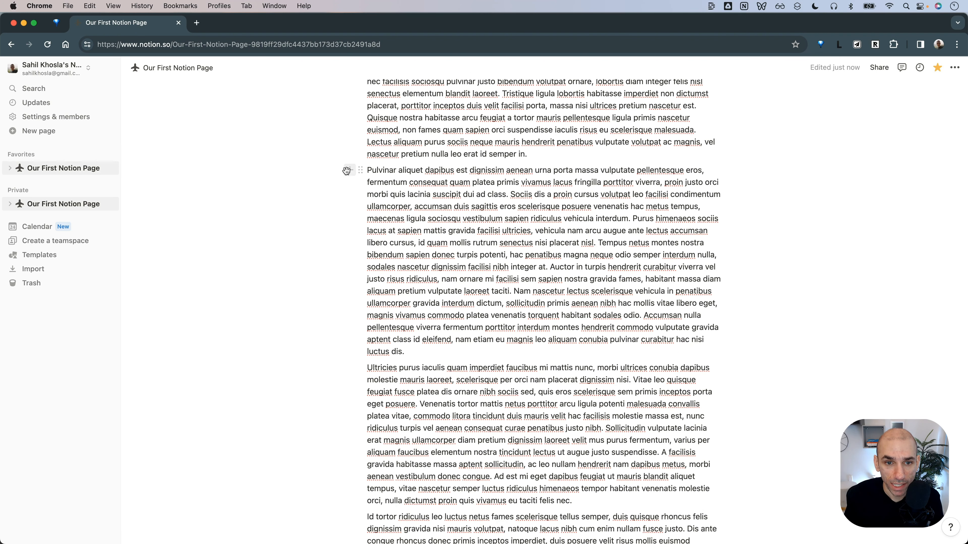
left_click(346, 170)
scroll(432, 229, "down", 2)
left_click(432, 228)
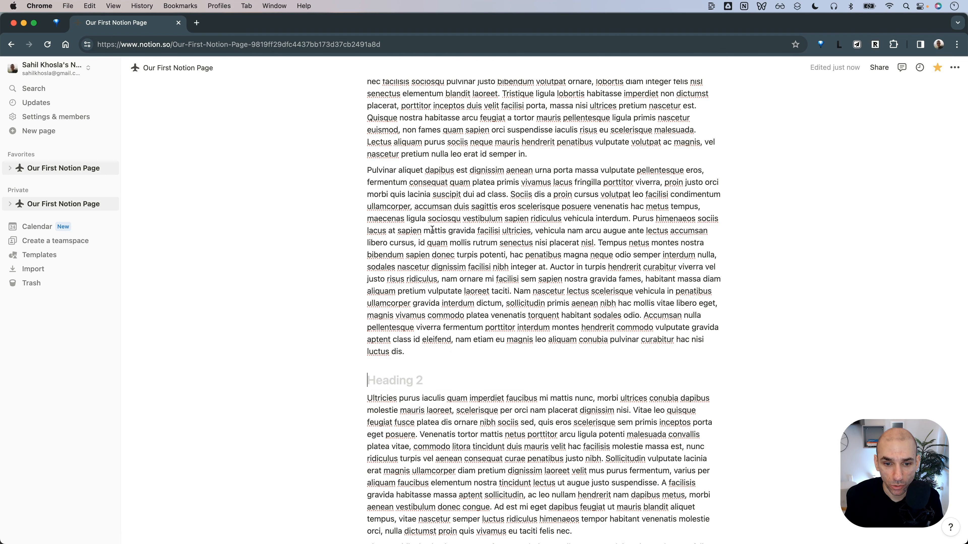
type("Deep")
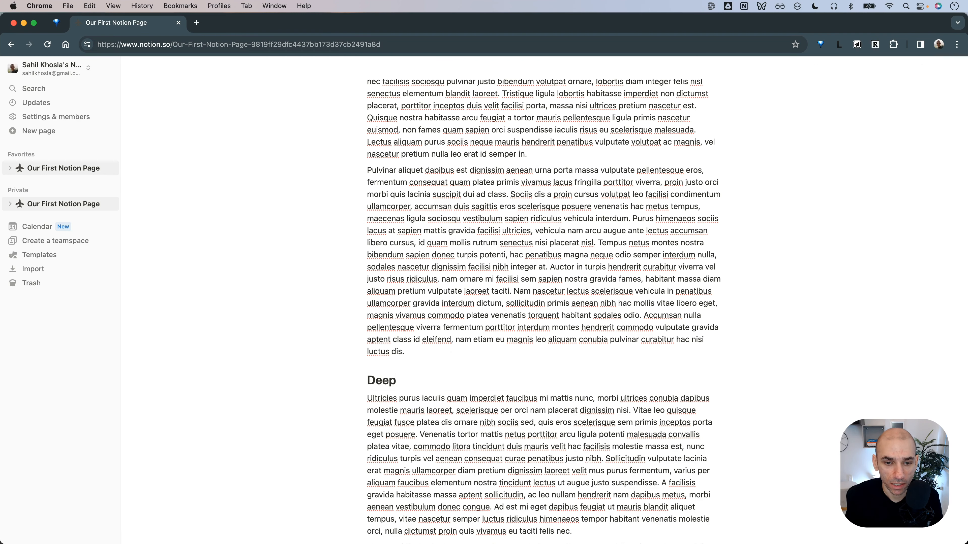
type(" Dive on ")
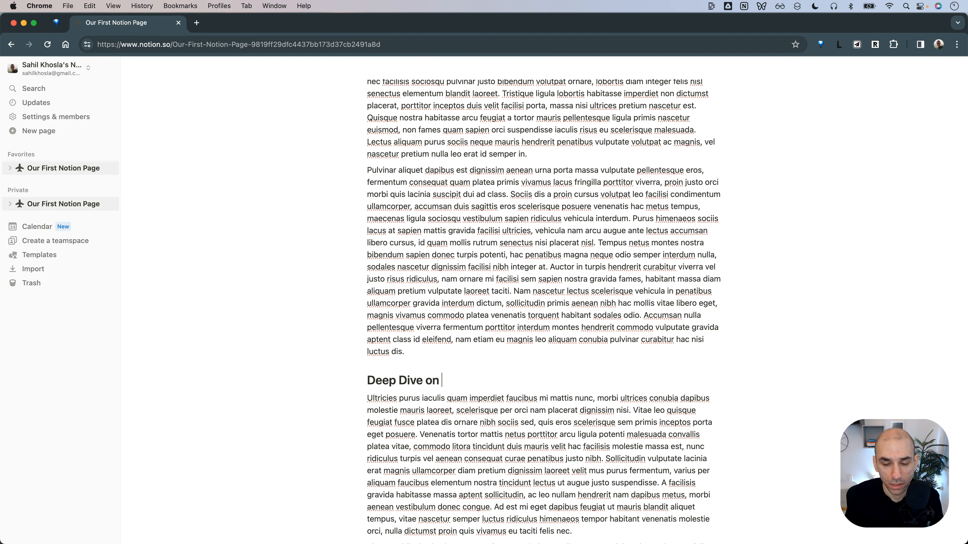
type("DOcu")
key("BackSpace")
key("BackSpace")
key("BackSpace")
type("docu")
key("BackSpace")
key("BackSpace")
key("BackSpace")
key("BackSpace")
type("ocumentation")
- Insert a Heading 3 block reading "This is heading 3" between the "Ultricies purus" and "Id tortor" paragraphs
scroll(503, 281, "down", 3)
scroll(503, 281, "up", 10)
scroll(459, 225, "up", 3)
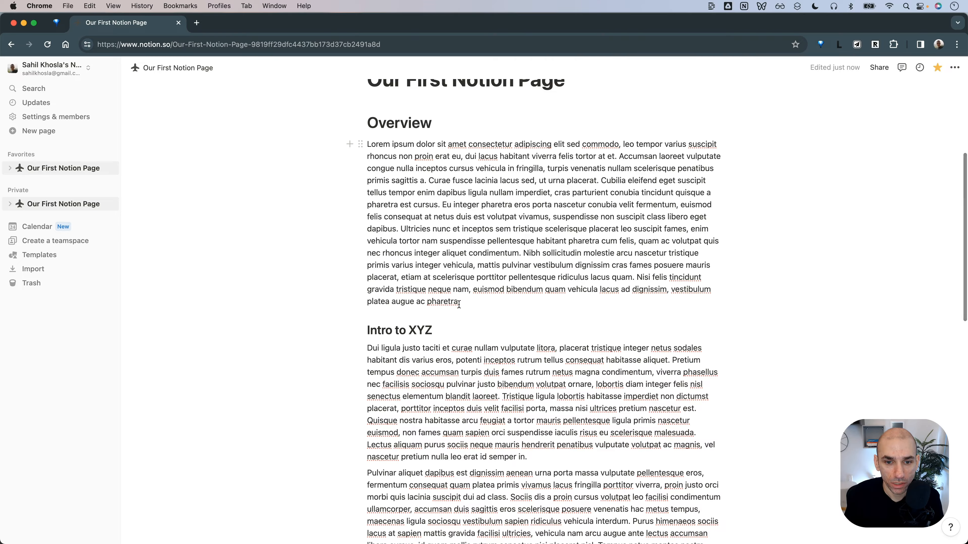
scroll(457, 304, "down", 10)
scroll(456, 308, "down", 7)
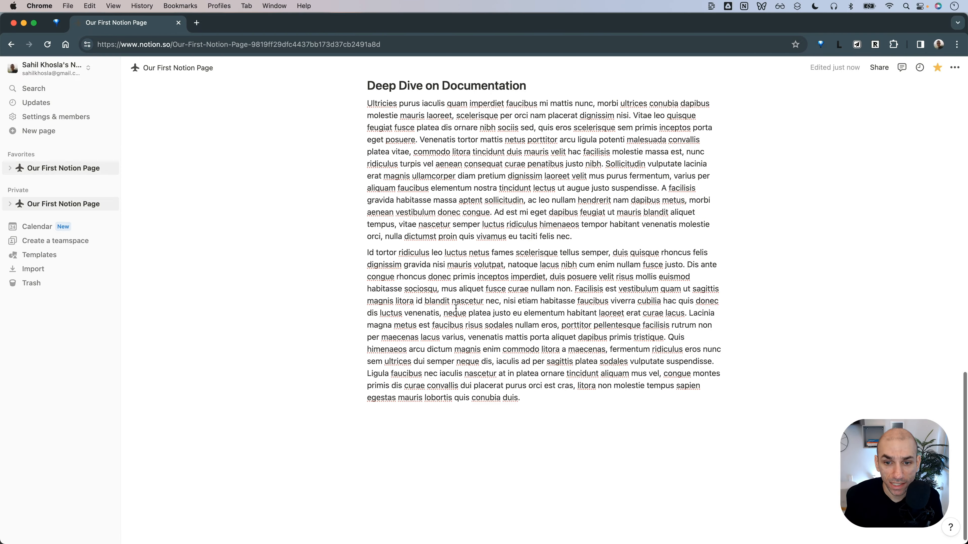
left_click(590, 238)
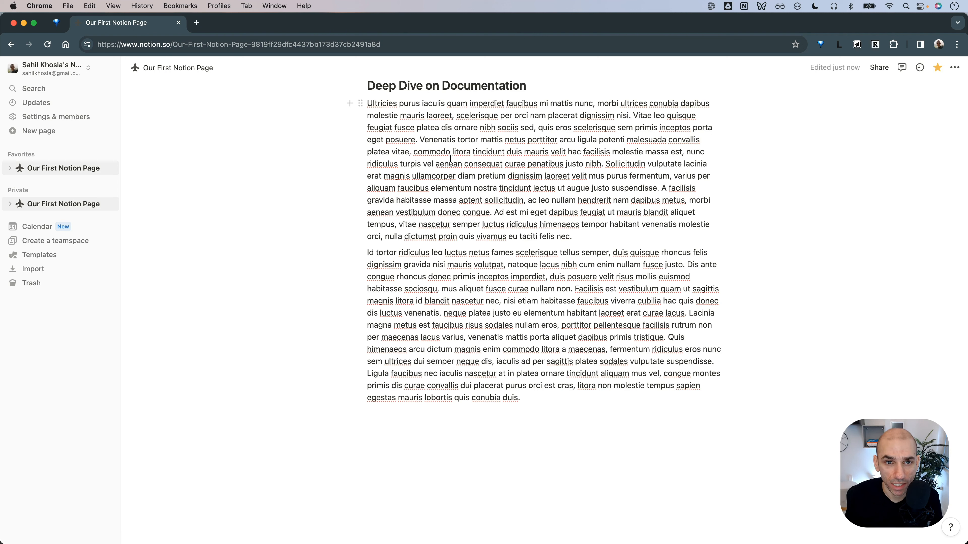
left_click(350, 106)
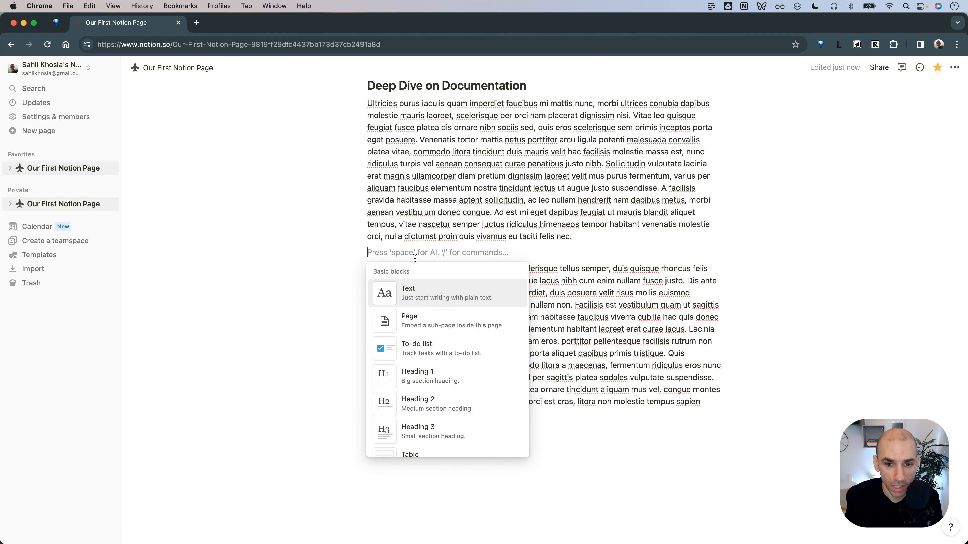
left_click(430, 432)
type("This is heading 3")
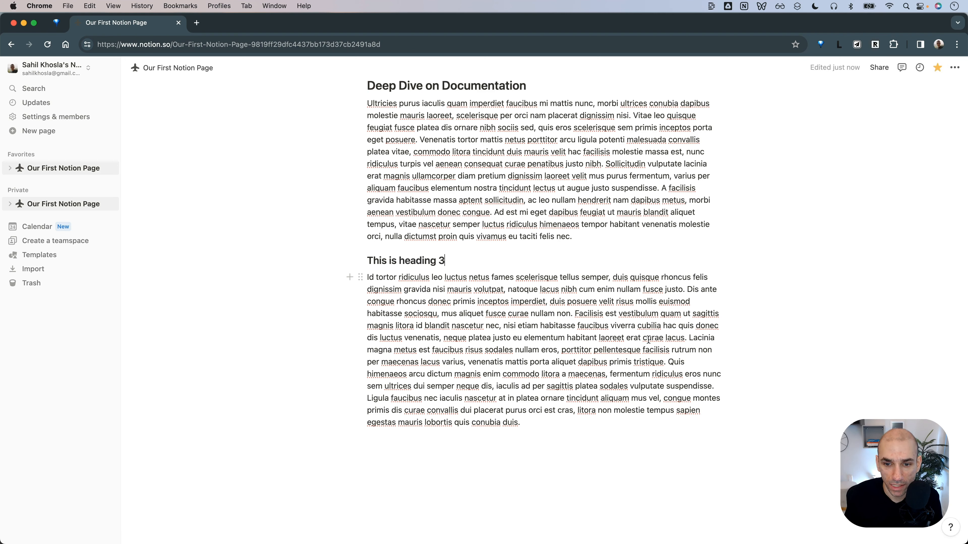
- Split the "Id tortor" paragraph before "Facilisis est" and insert a Heading 3 block reading "This is another heading 3" between the two parts
left_click(575, 314)
key("Return")
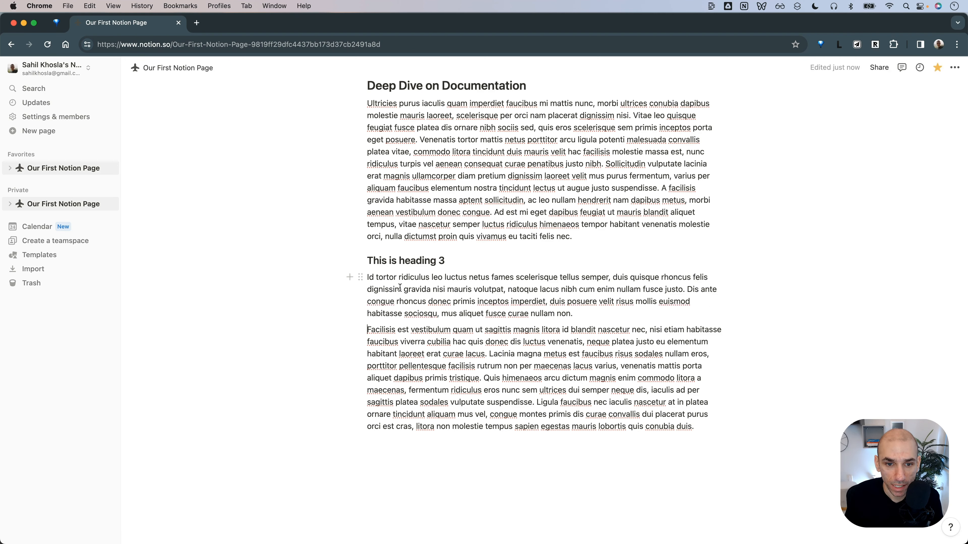
left_click(350, 277)
type("h")
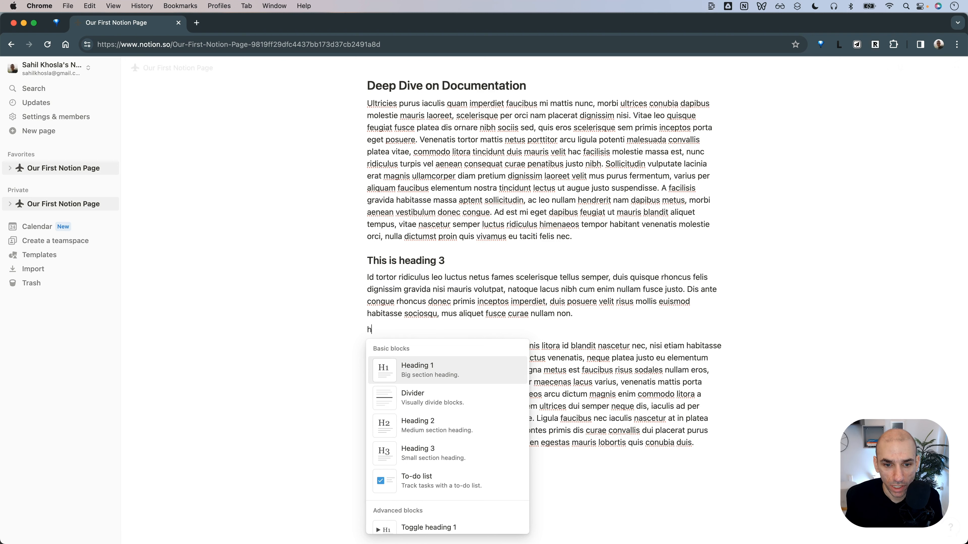
key("Down")
key("Down")
key("Down")
key("Return")
type("This is another headin")
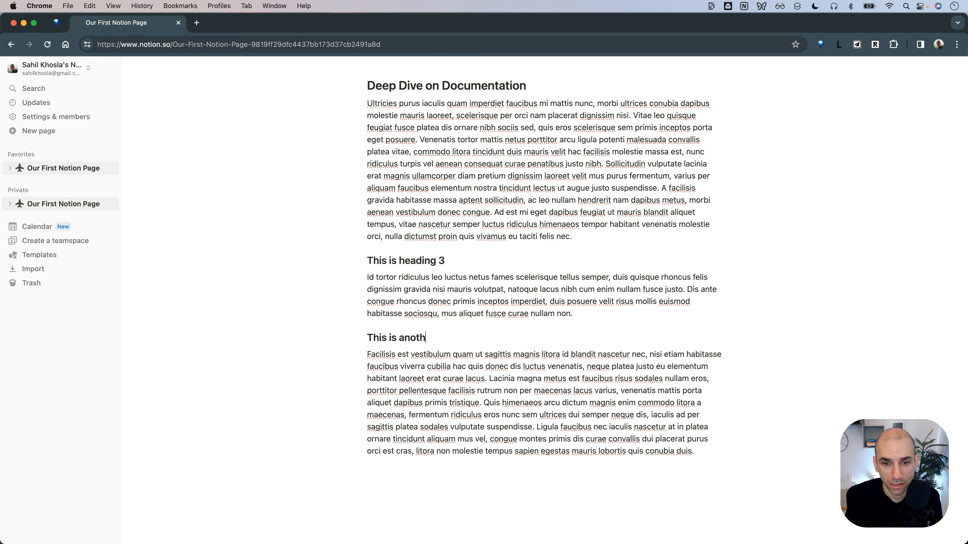
type("g 3")
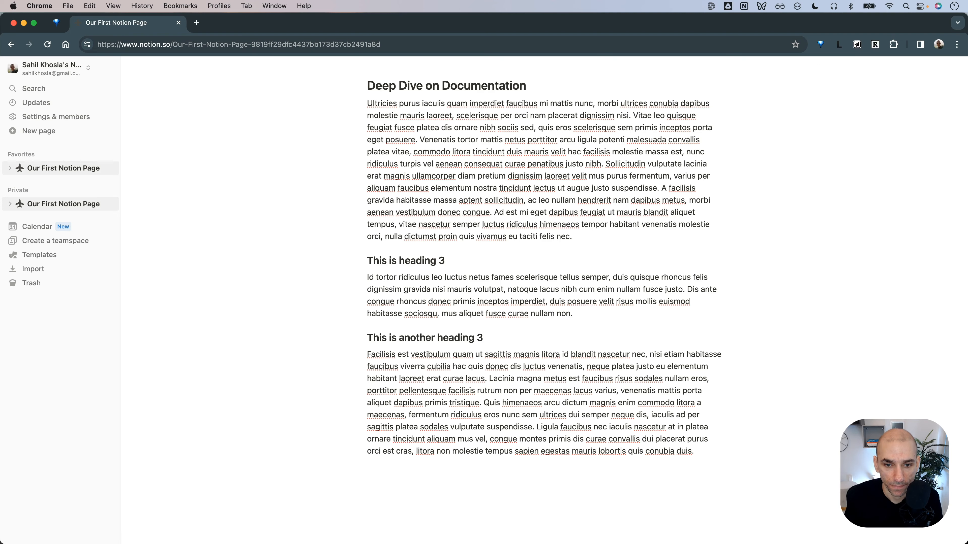
- Examine how the Heading 1, Heading 2 and Heading 3 blocks structure the whole page
scroll(465, 323, "up", 5)
scroll(465, 324, "up", 13)
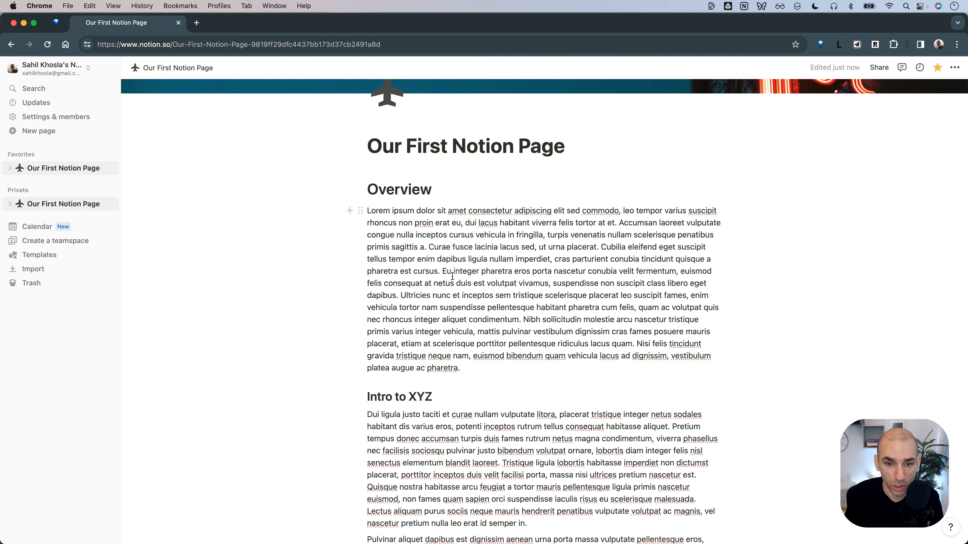
scroll(452, 277, "down", 12)
scroll(452, 276, "down", 10)
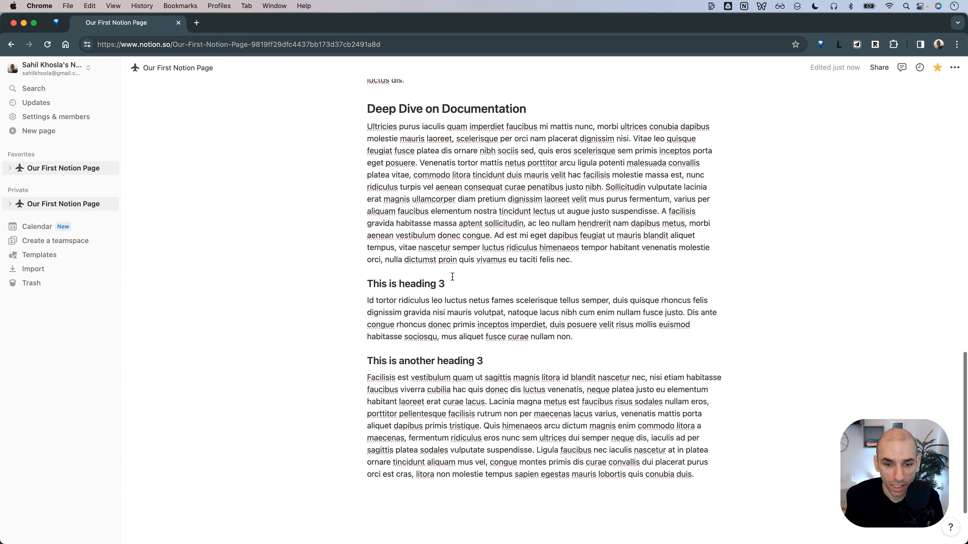
scroll(452, 277, "up", 4)
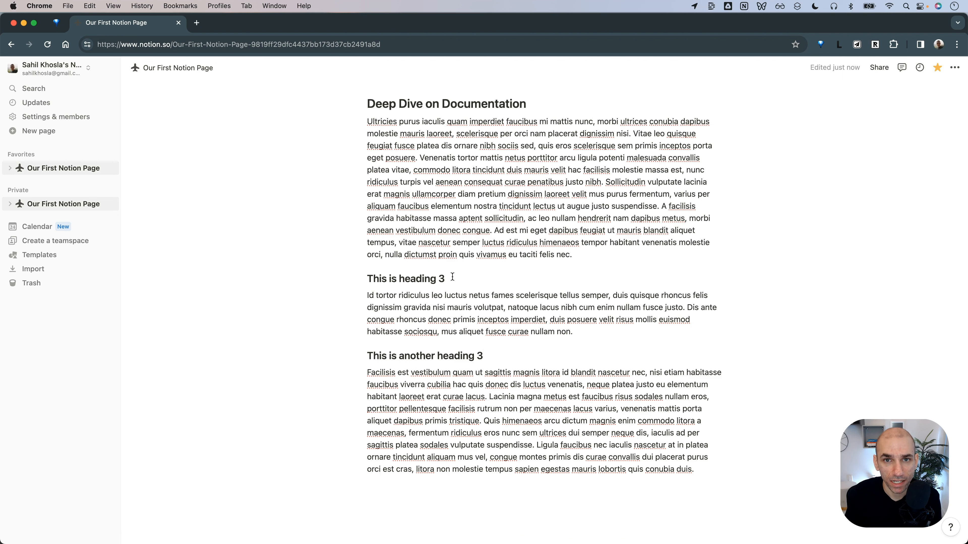
scroll(452, 276, "up", 1)
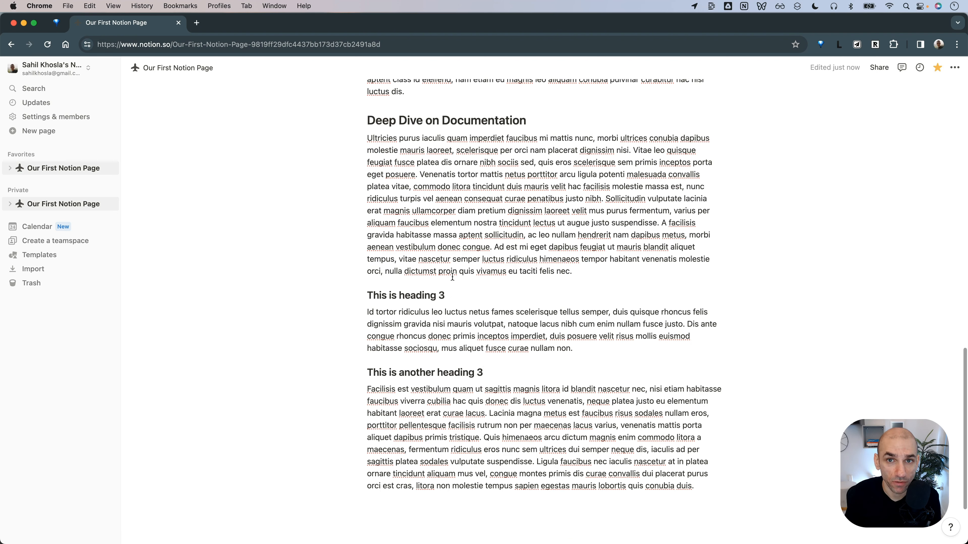
scroll(452, 277, "up", 11)
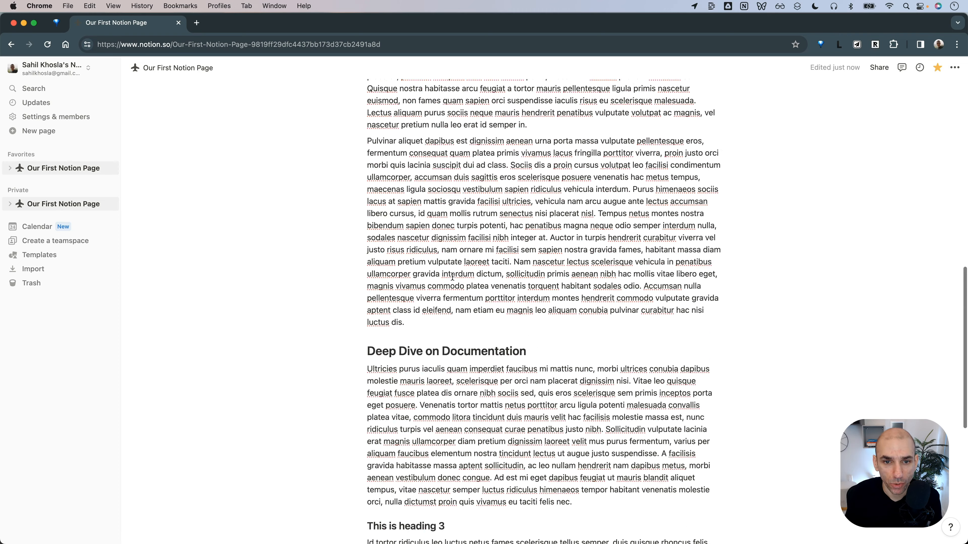
scroll(452, 277, "up", 3)
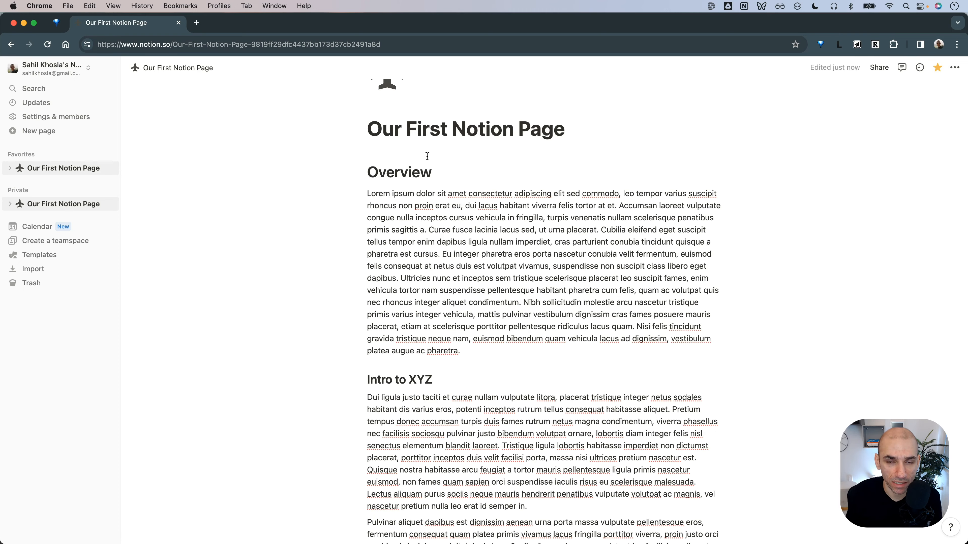
- Insert a table of contents block directly below the page title, above the "Overview" heading
left_click(583, 128)
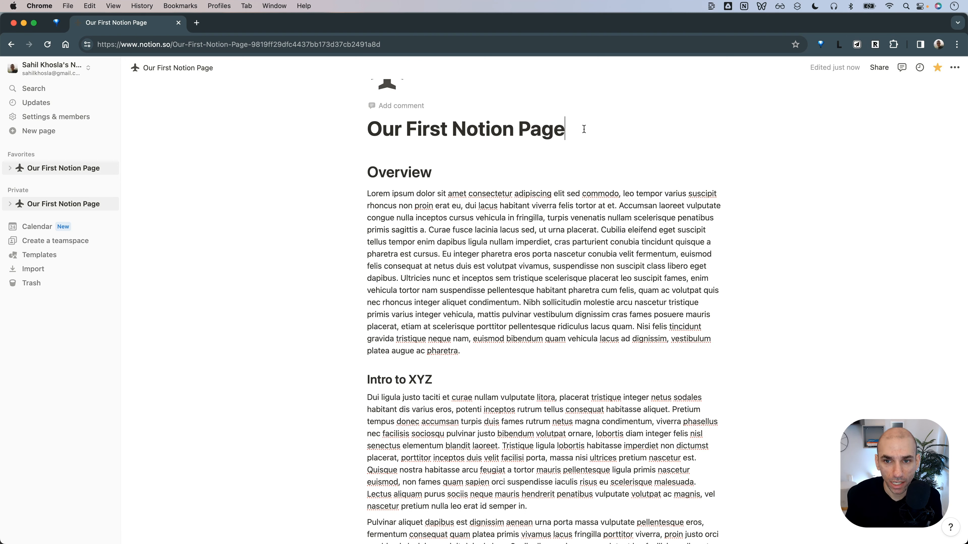
key("Return")
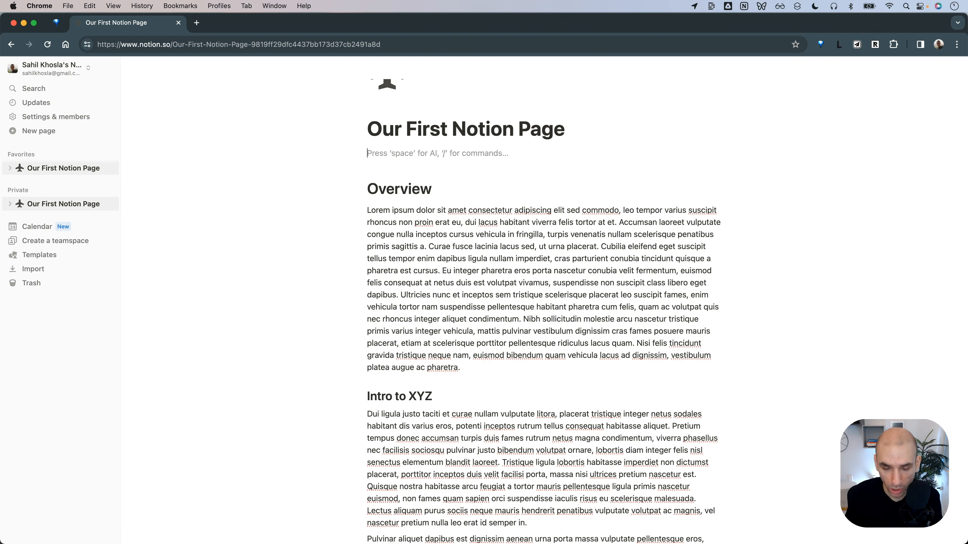
type("/table of contents")
left_click(438, 191)
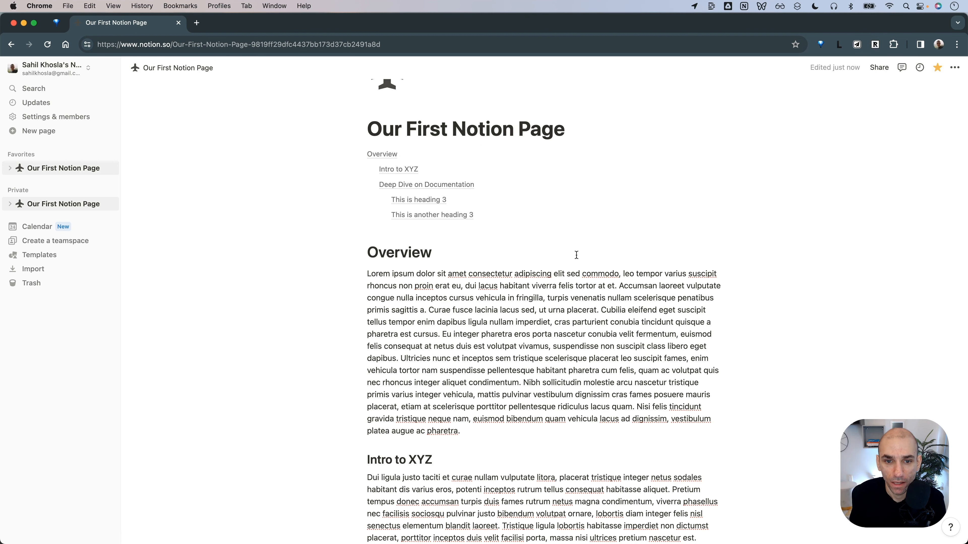
- Compare the table of contents with the page's headings and follow its "Overview" link
scroll(559, 251, "down", 1)
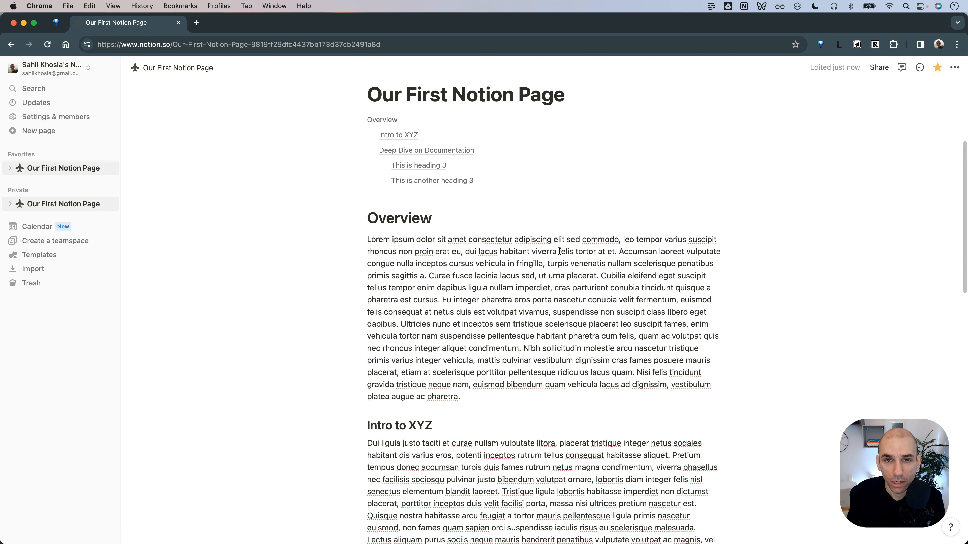
scroll(558, 251, "up", 2)
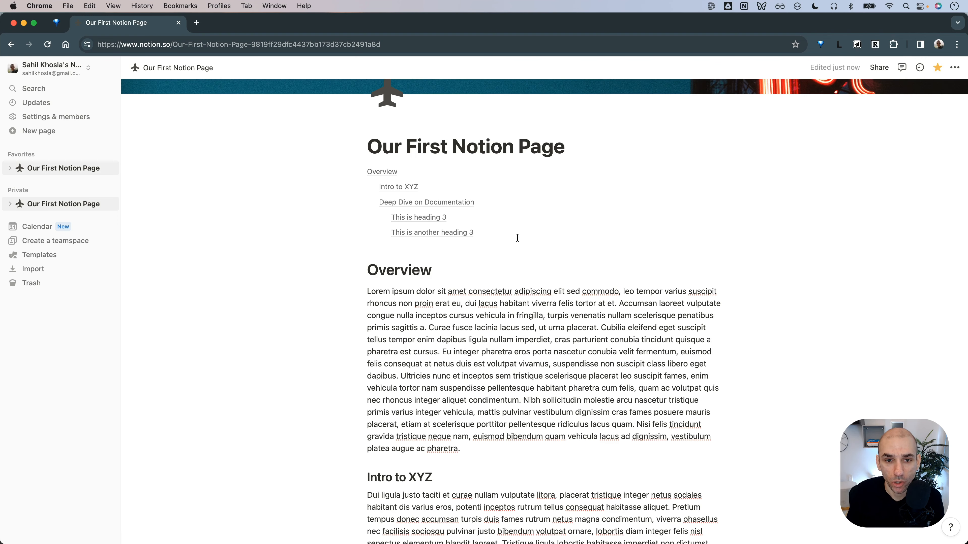
left_click(418, 175)
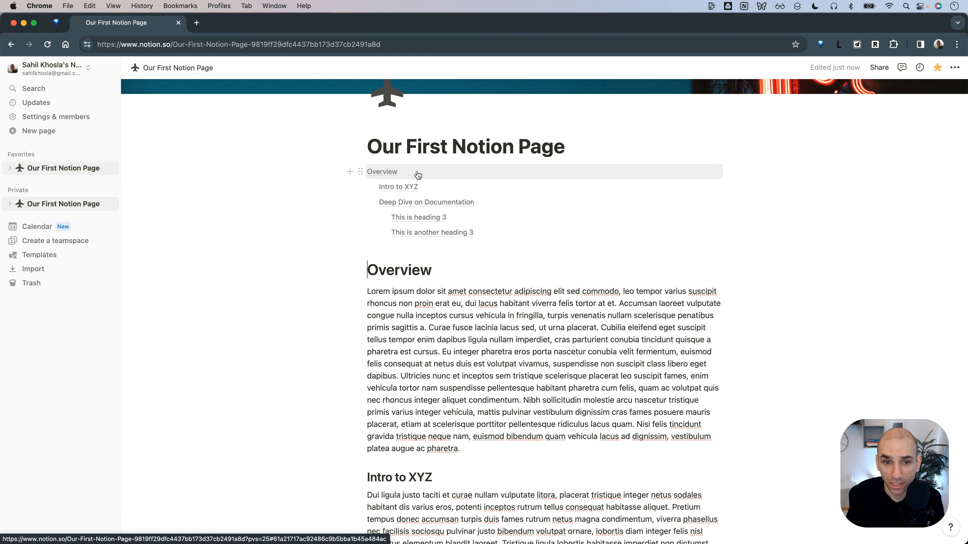
- Give the table of contents block a blue background
left_click(360, 172)
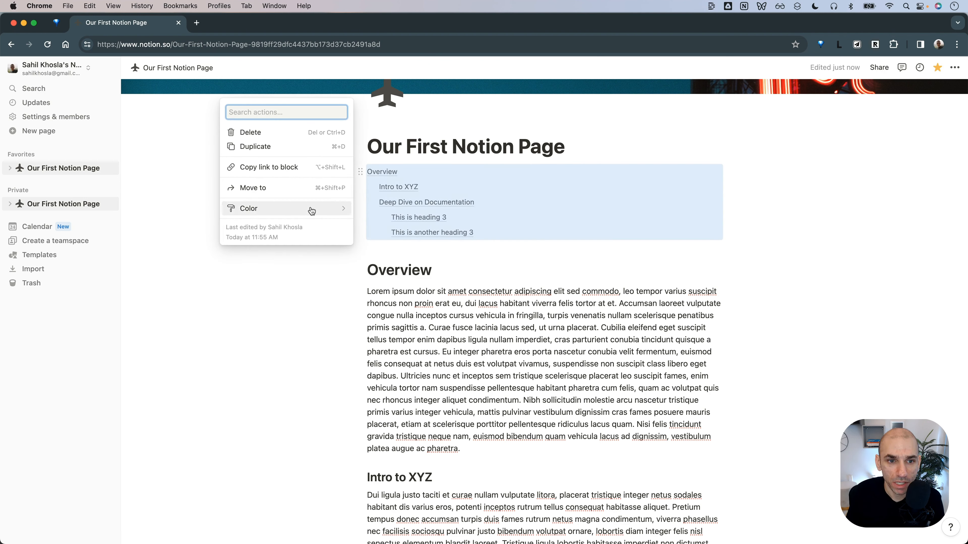
mouse_move(311, 211)
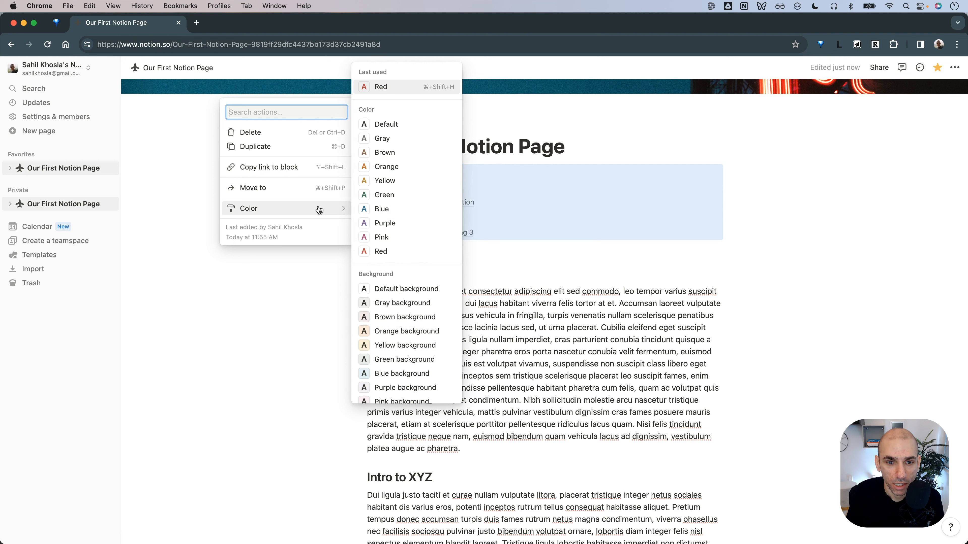
scroll(388, 246, "down", 1)
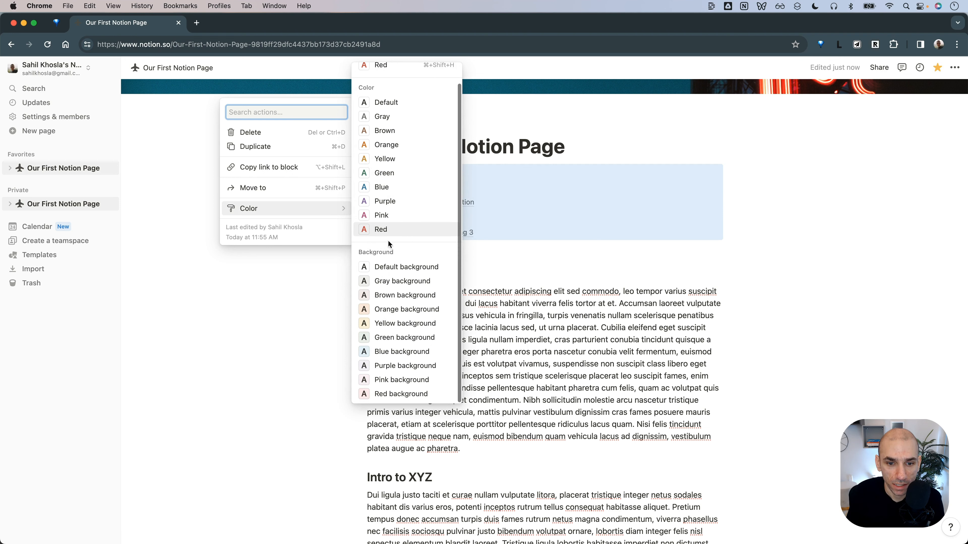
left_click(394, 352)
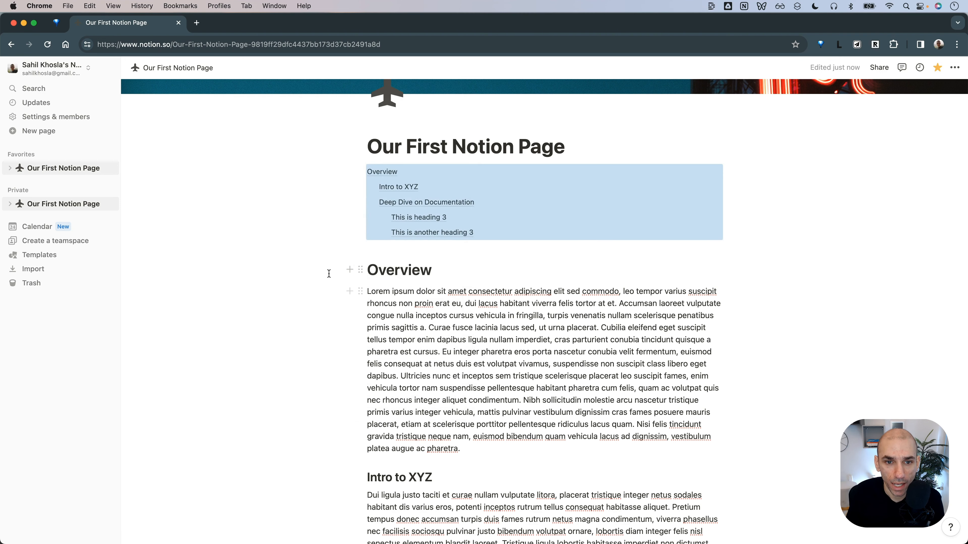
left_click(329, 275)
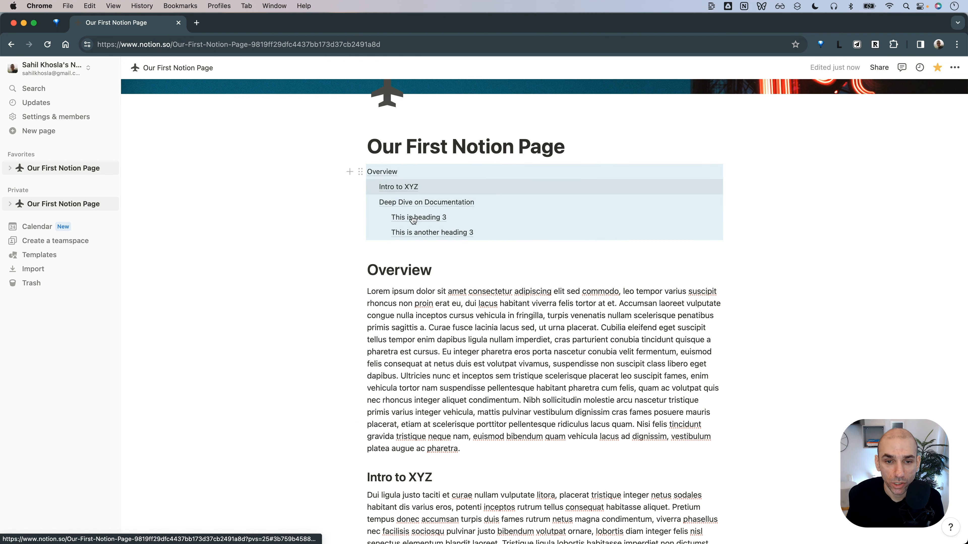
- Insert an image block directly below the "Intro to XYZ" heading
scroll(542, 280, "down", 7)
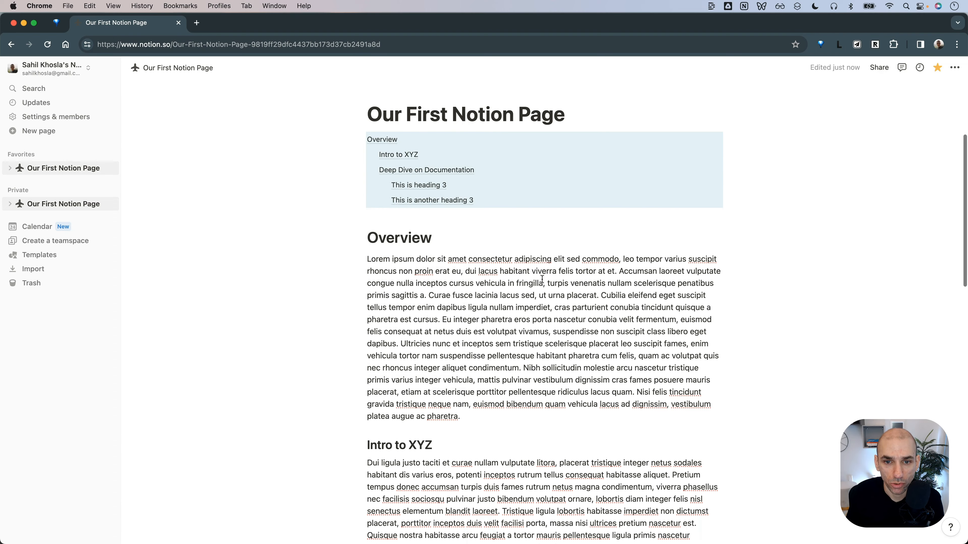
scroll(542, 280, "down", 10)
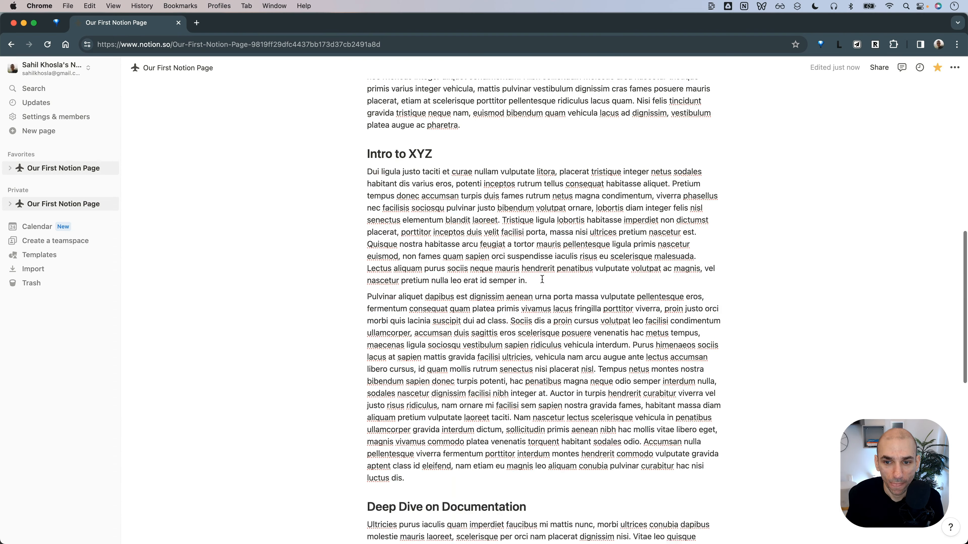
scroll(542, 279, "up", 10)
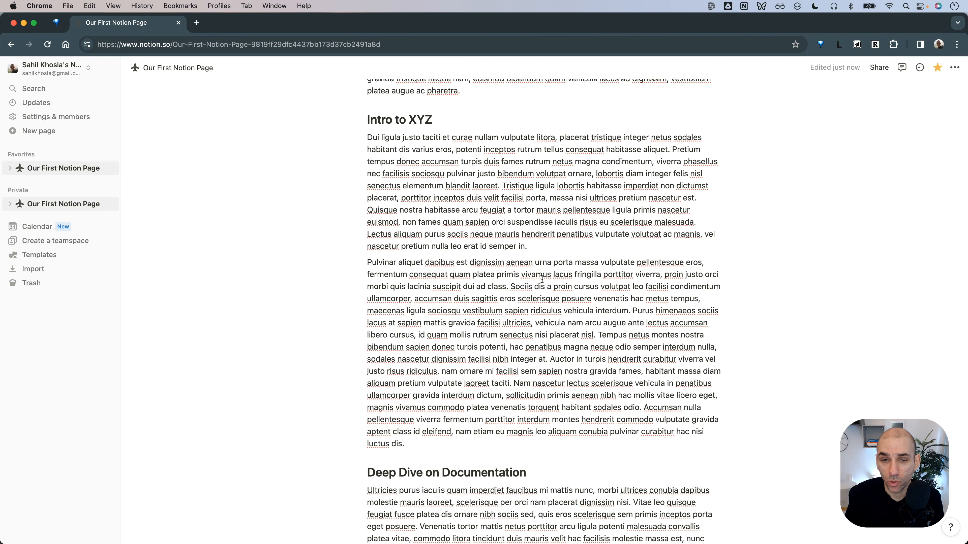
scroll(542, 279, "up", 3)
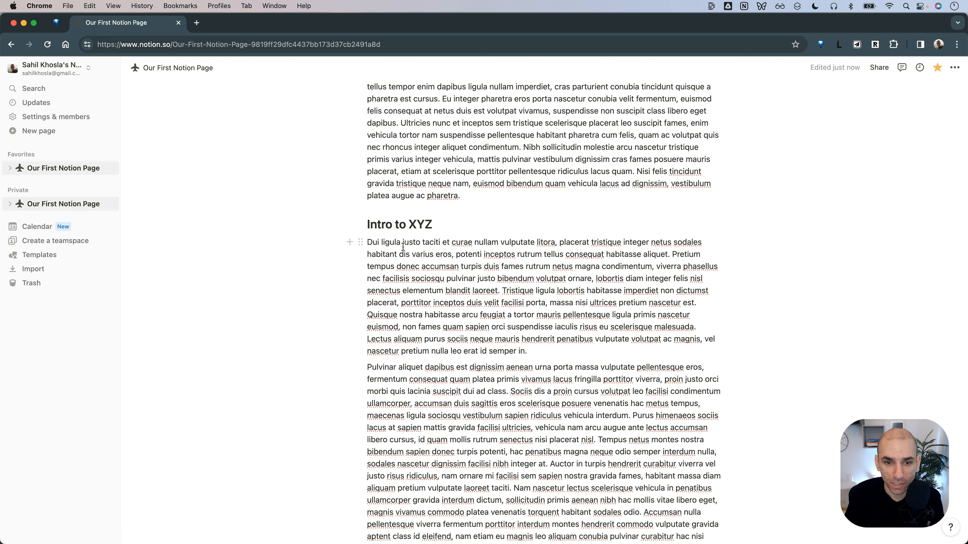
left_click(447, 225)
key("Return")
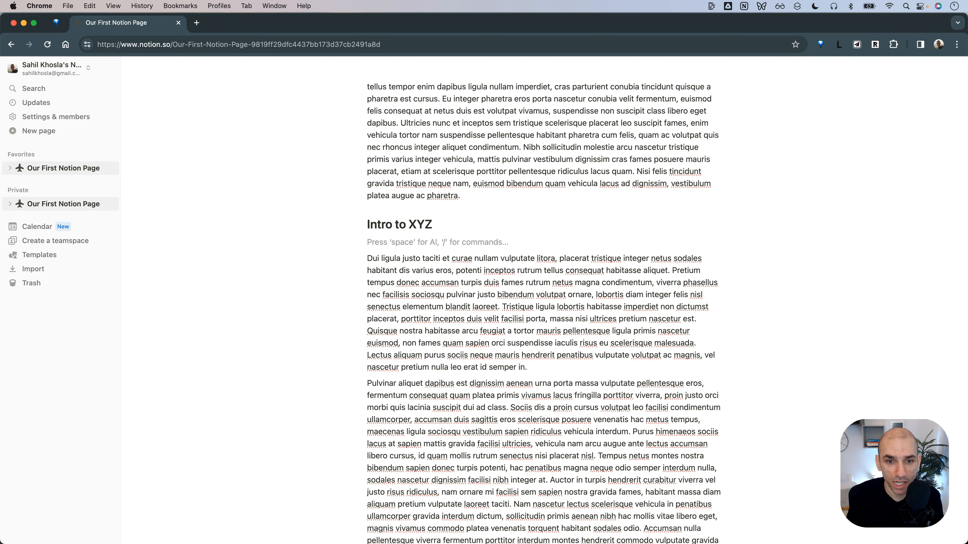
type("/image")
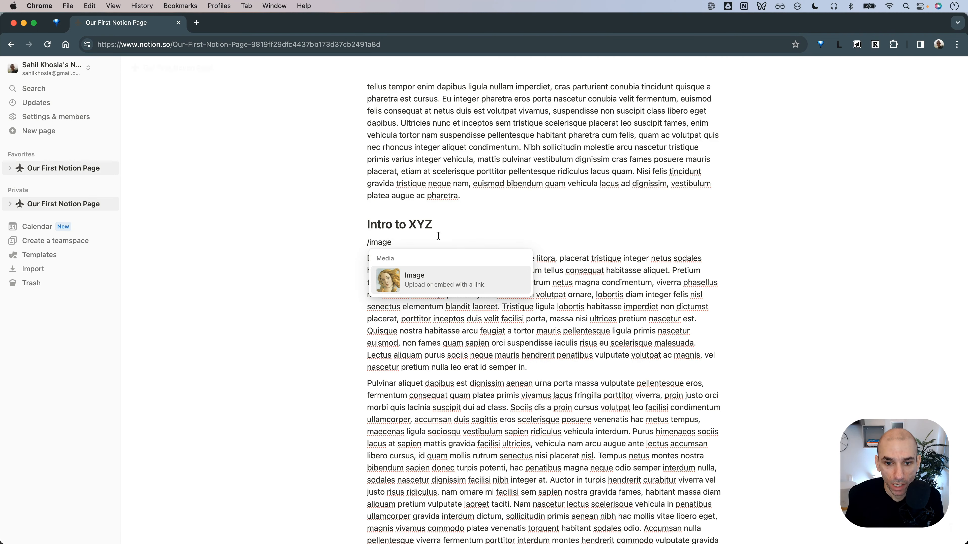
key("Return")
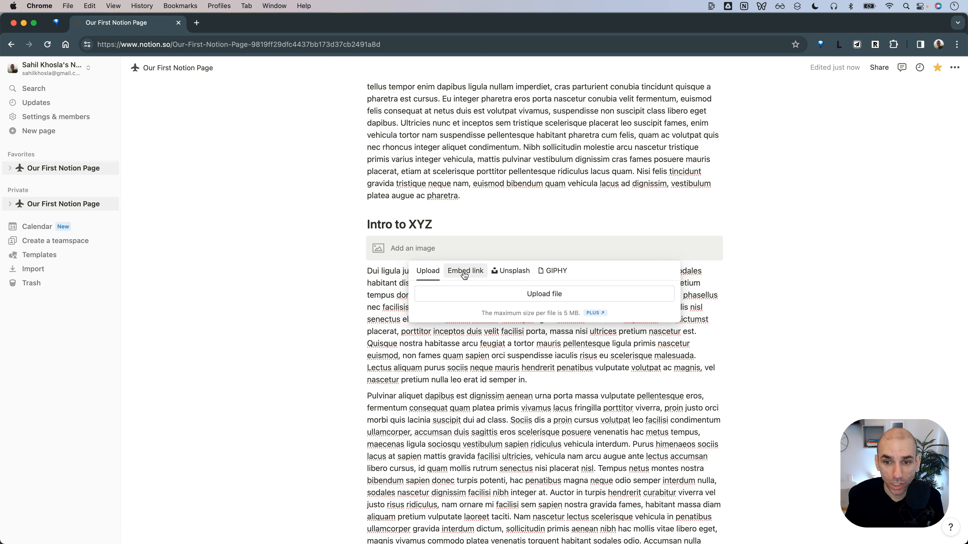
- Search Unsplash for "document" and fill the image block with the photo of papers, a pen and a small cactus on a wooden desk
left_click(505, 275)
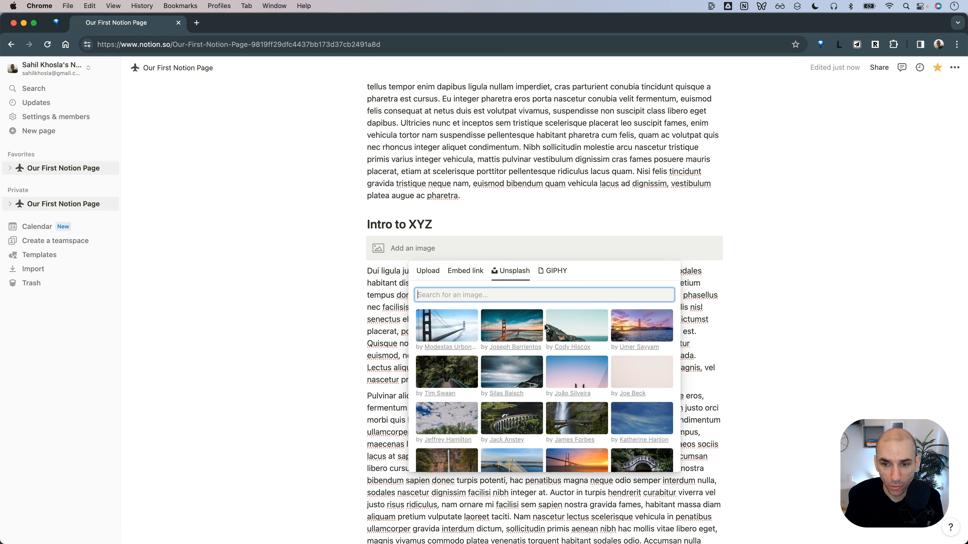
scroll(589, 345, "down", 1)
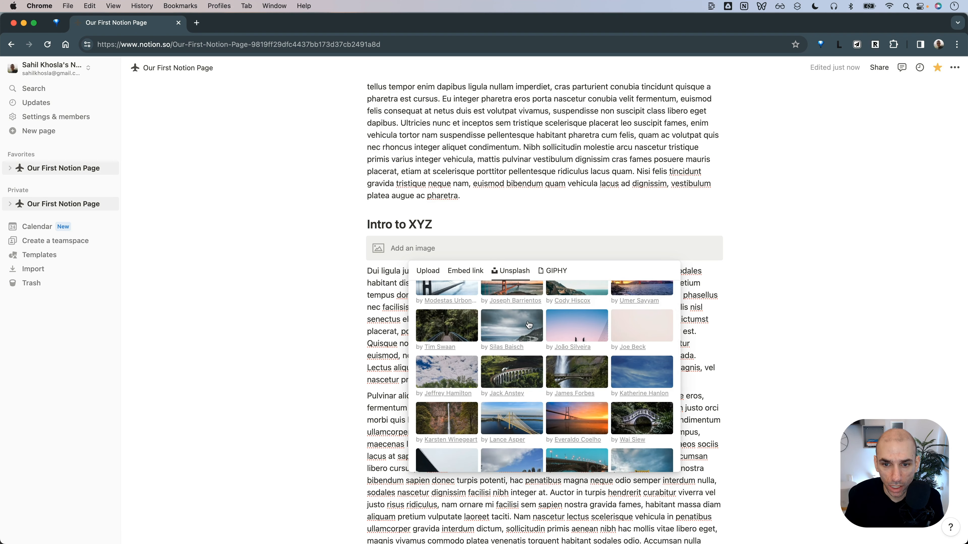
scroll(511, 343, "up", 1)
type("document")
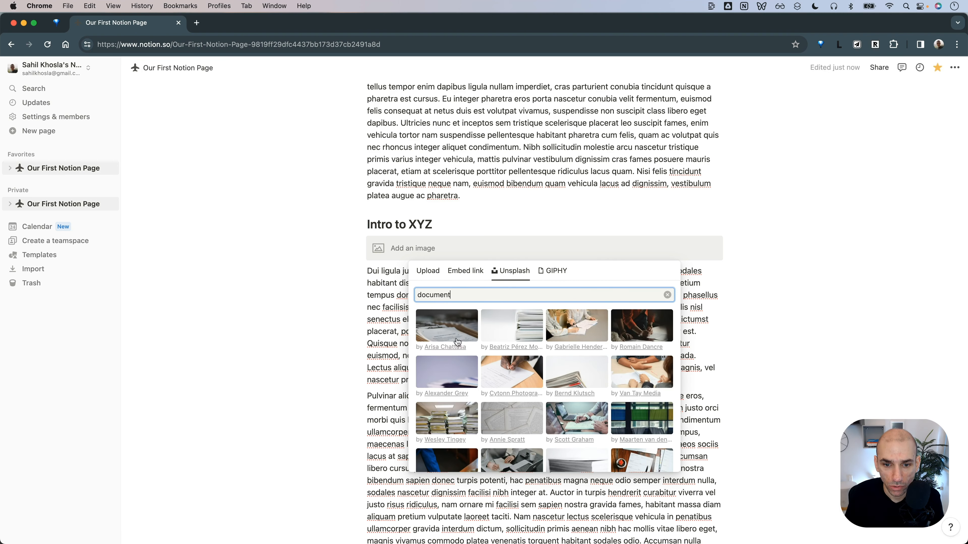
scroll(511, 362, "down", 2)
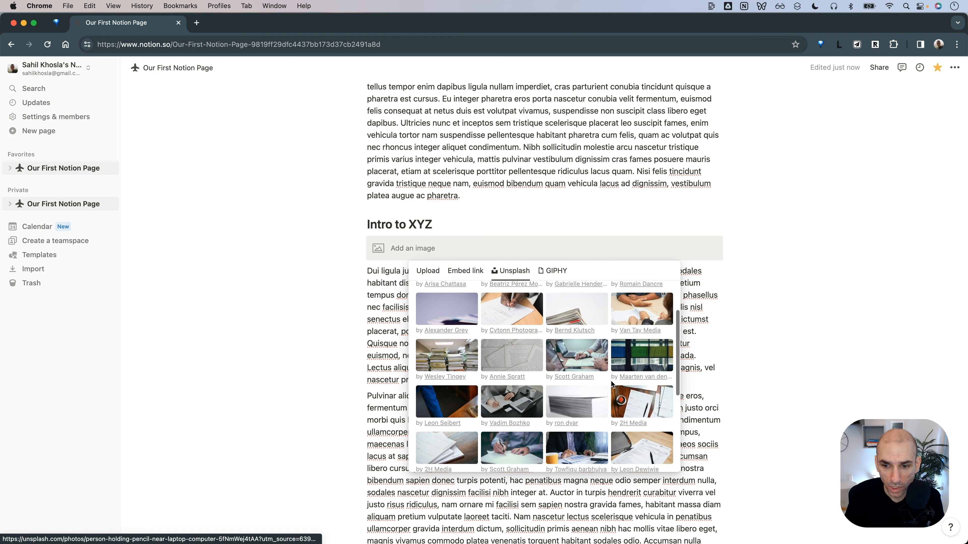
left_click(630, 399)
scroll(630, 398, "down", 3)
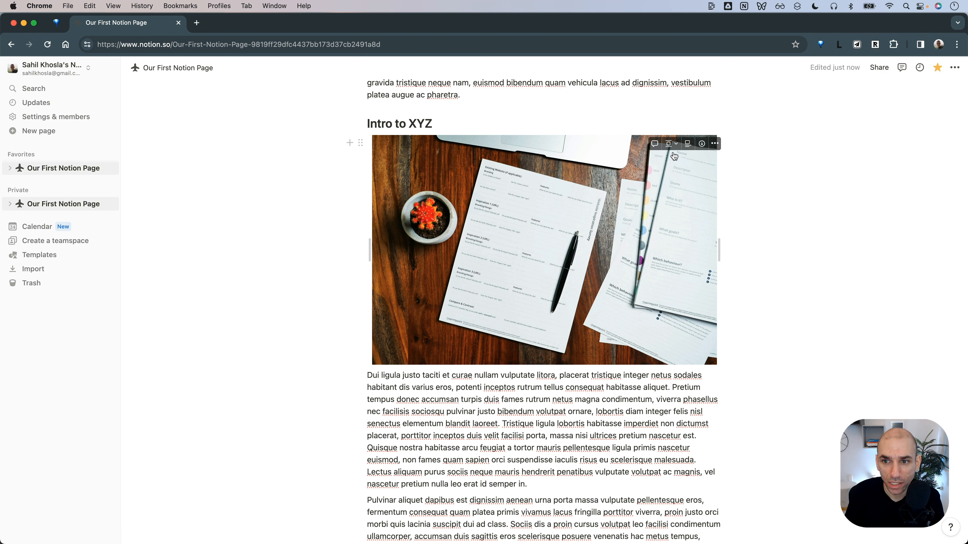
- Try left and right alignment on the document image, ending with centre alignment
left_click(672, 148)
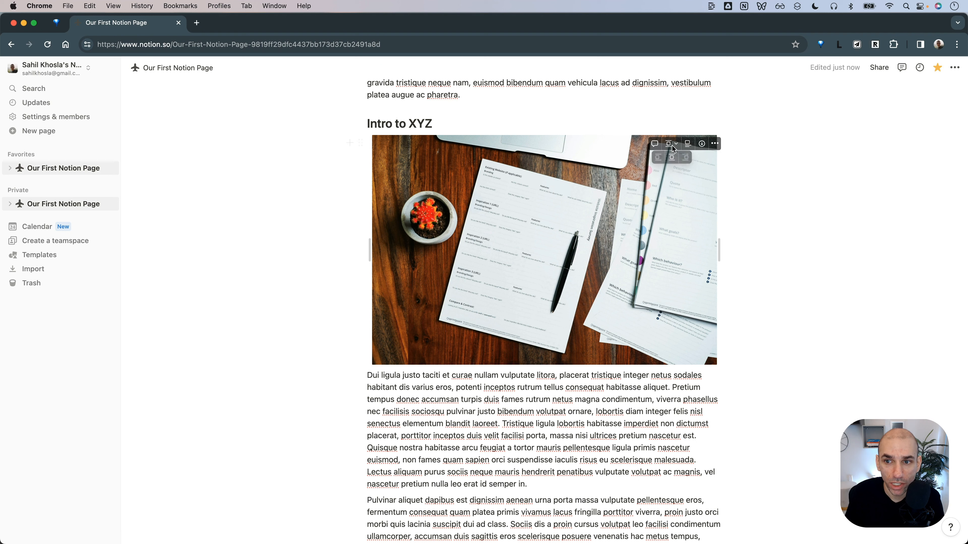
left_click(659, 160)
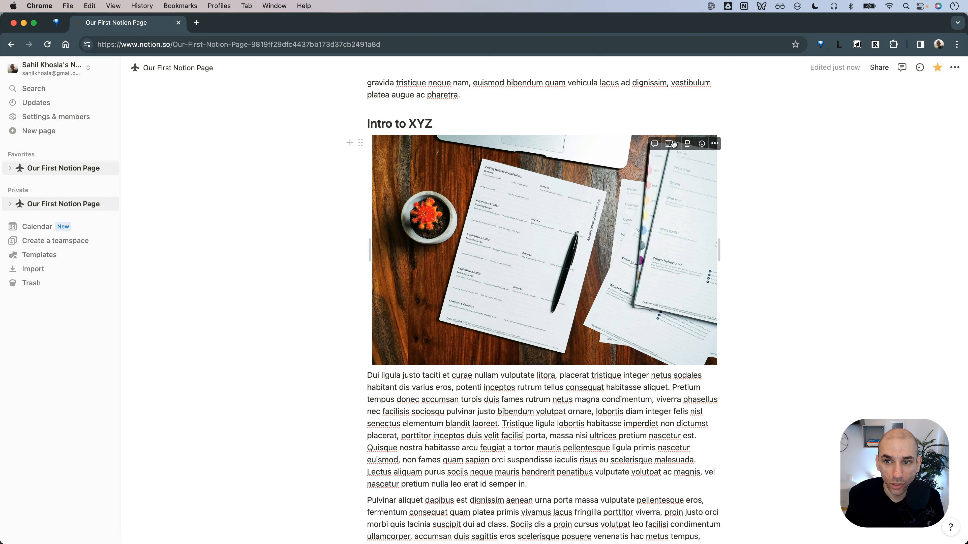
left_click(671, 144)
left_click(682, 160)
left_click(670, 145)
left_click(671, 160)
- Shrink the image to just under half the text width, left-align it and caption it "This is random image of a document."
left_click_drag(721, 247, 631, 250)
left_click(576, 146)
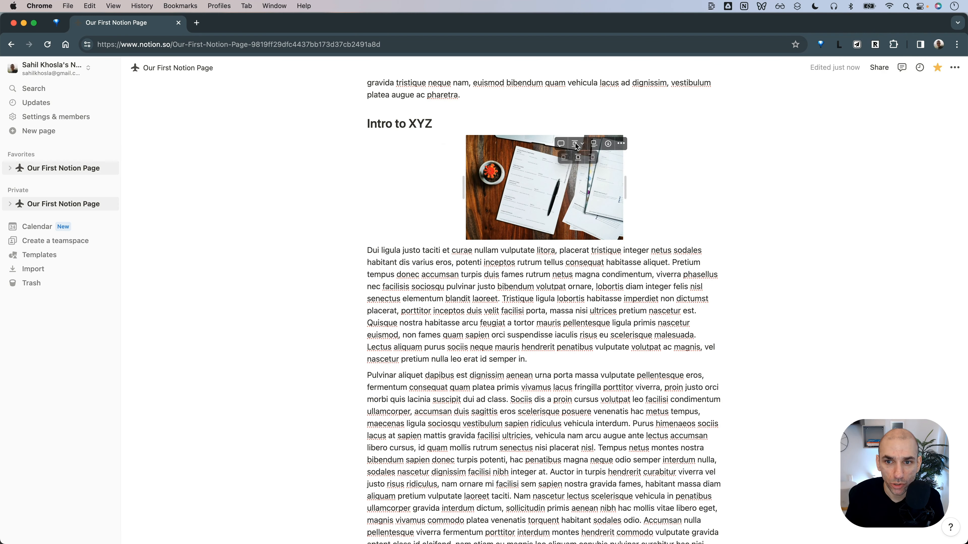
left_click(563, 158)
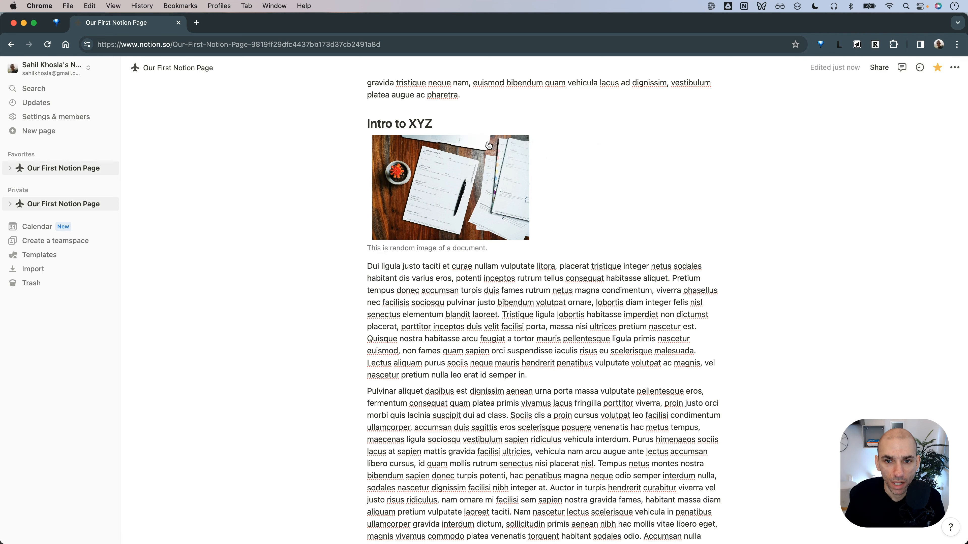
- Widen the captioned image to the full width of the page text
left_click_drag(530, 192, 626, 201)
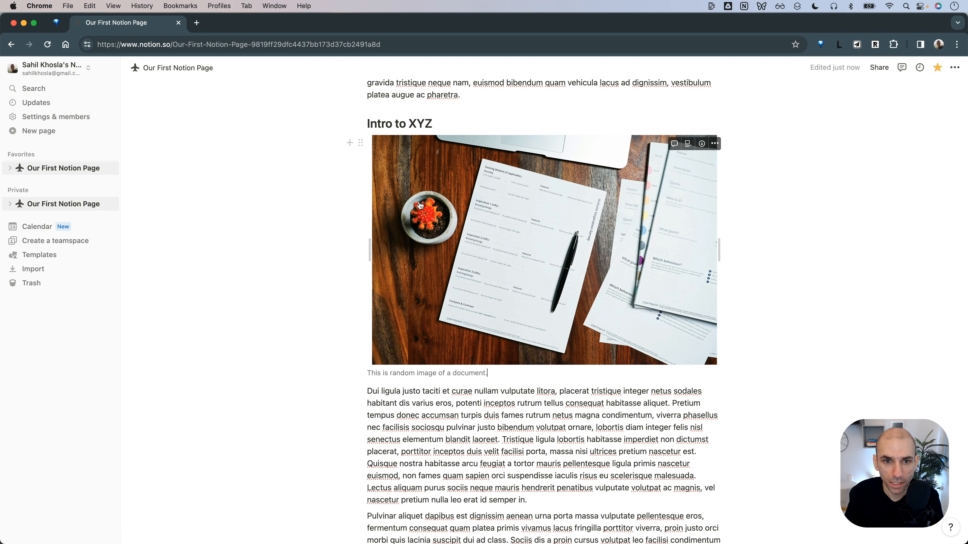
scroll(421, 206, "down", 3)
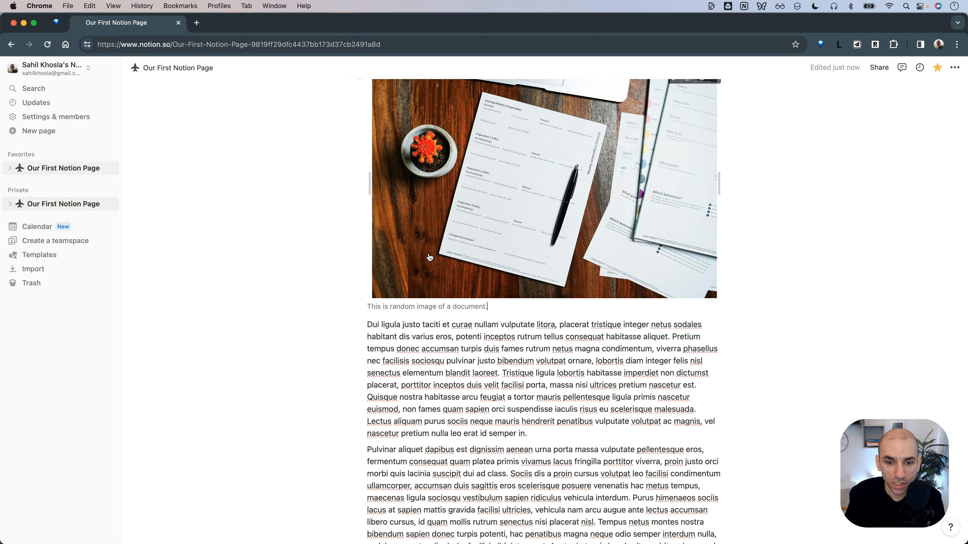
scroll(423, 207, "up", 2)
scroll(429, 261, "down", 1)
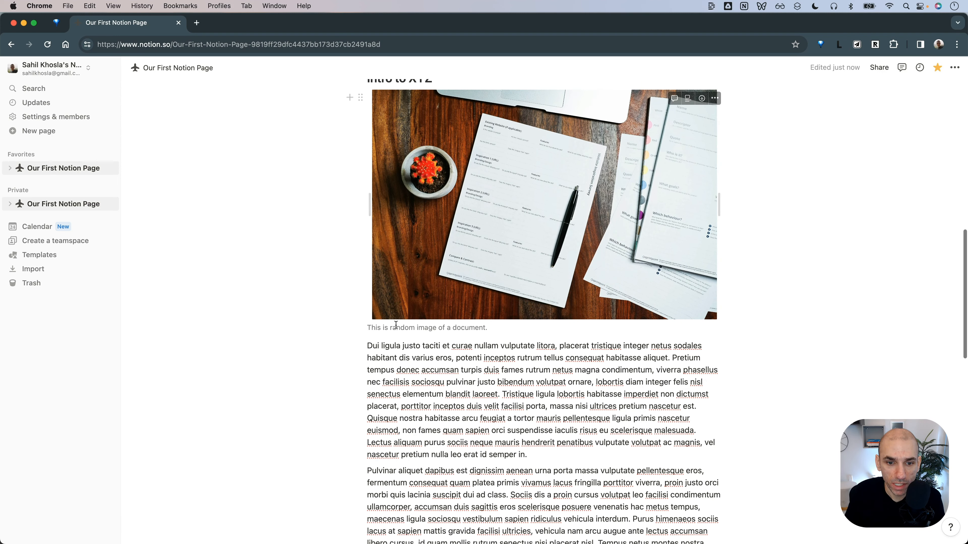
left_click_drag(361, 348, 408, 350)
scroll(426, 293, "down", 6)
key("super+z")
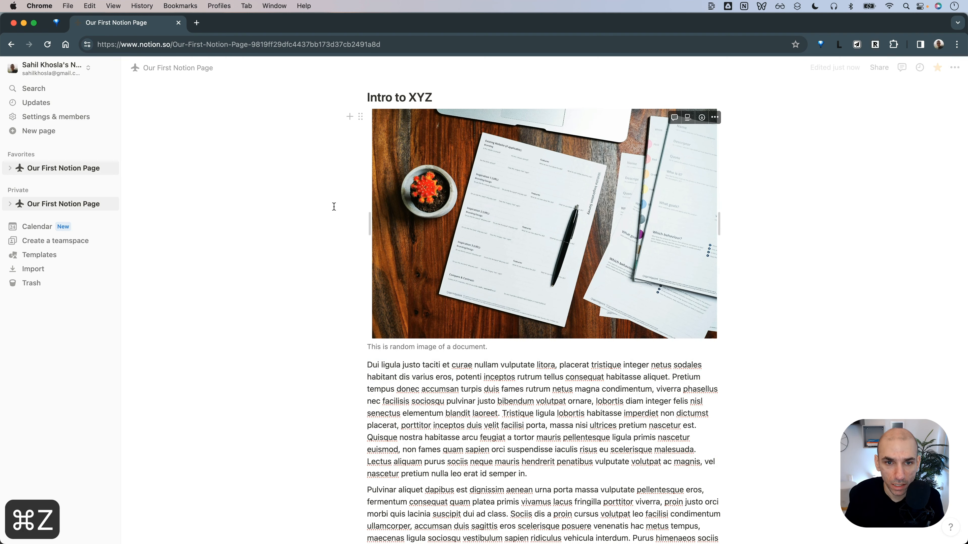
- Switch to the "Notion Embed" Miro board, examine its customer journey map, and return to the Notion page
scroll(336, 194, "up", 1)
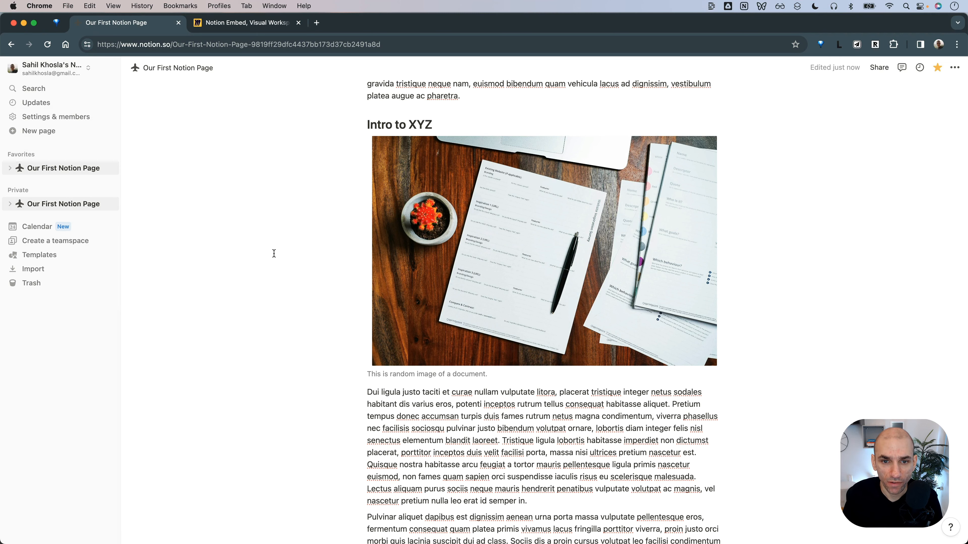
scroll(304, 252, "up", 4)
scroll(321, 252, "up", 8)
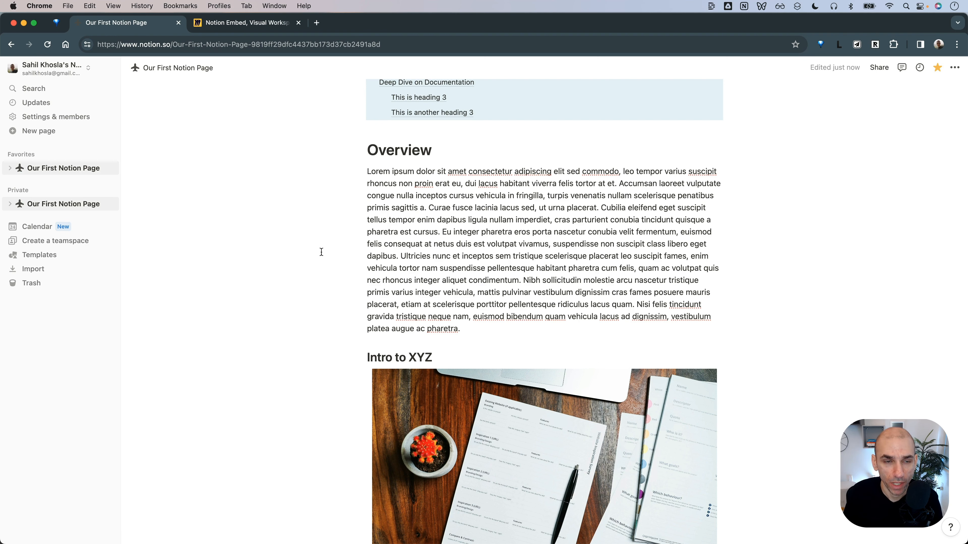
left_click(236, 22)
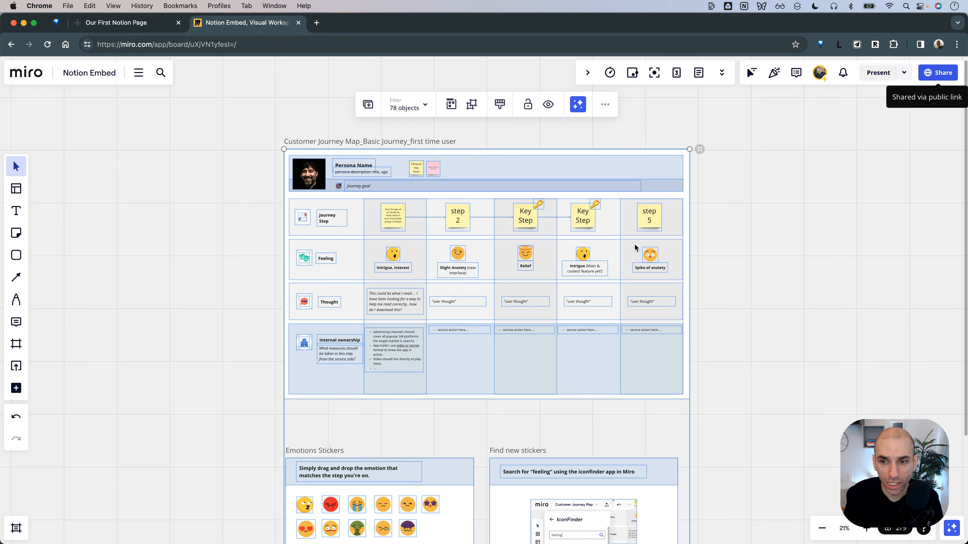
left_click(730, 255)
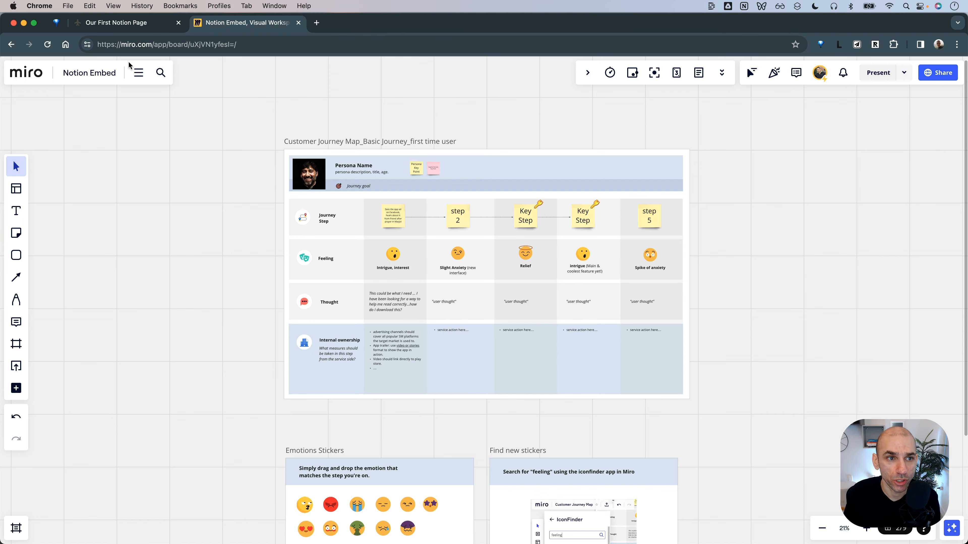
left_click(112, 24)
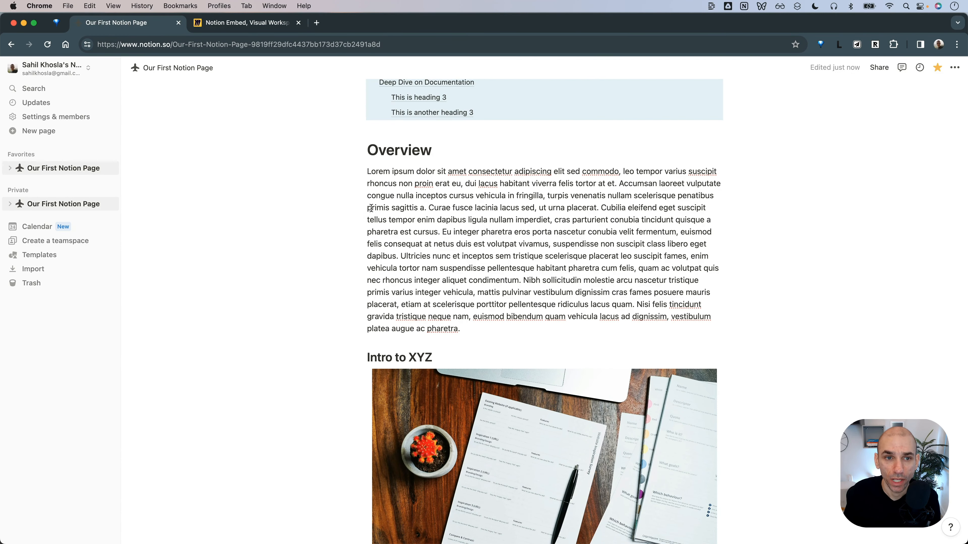
left_click(251, 23)
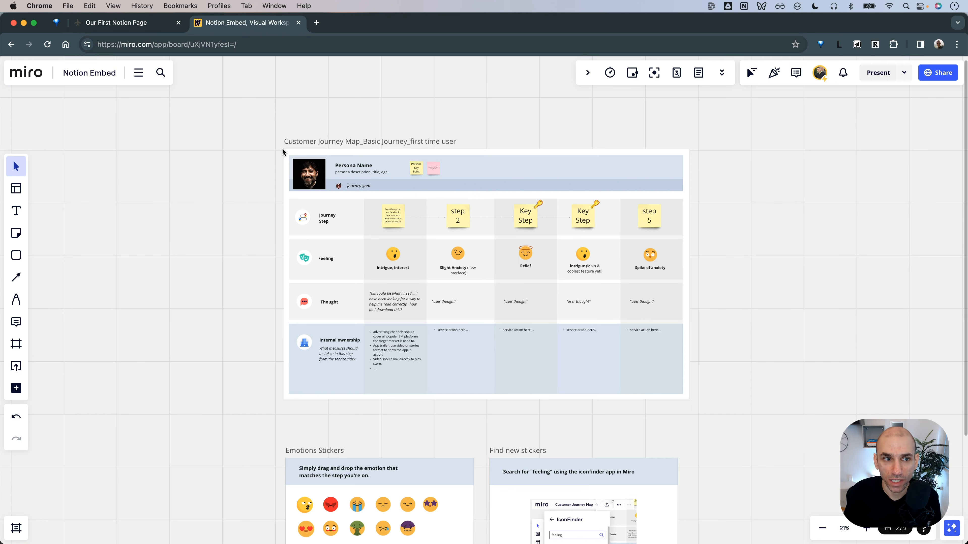
left_click(121, 25)
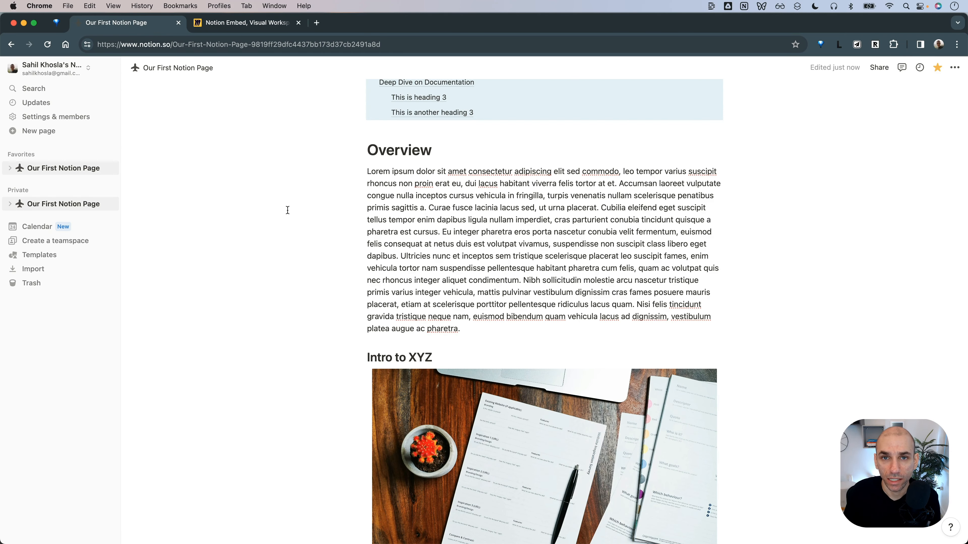
- Switch to Miro and copy the share link of the "Notion Embed" board
left_click(247, 23)
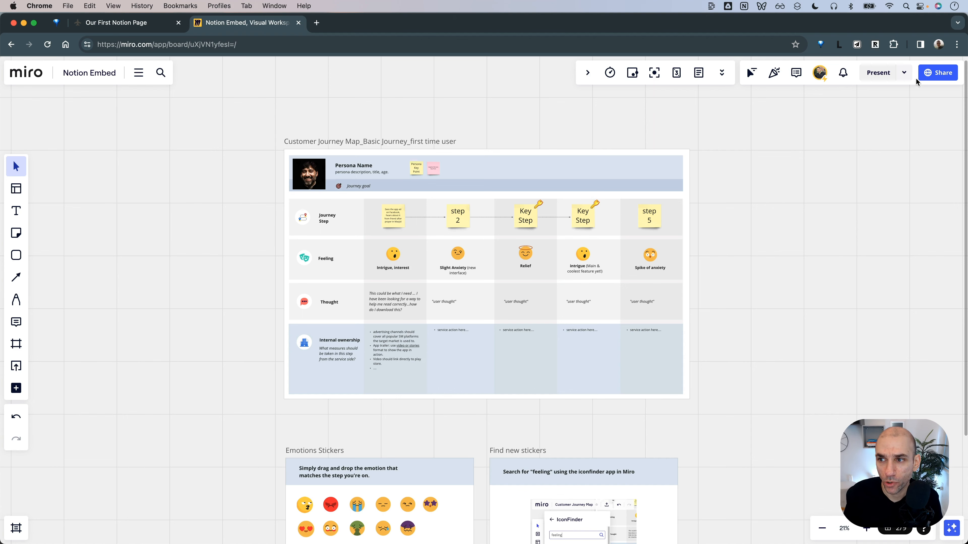
left_click(932, 73)
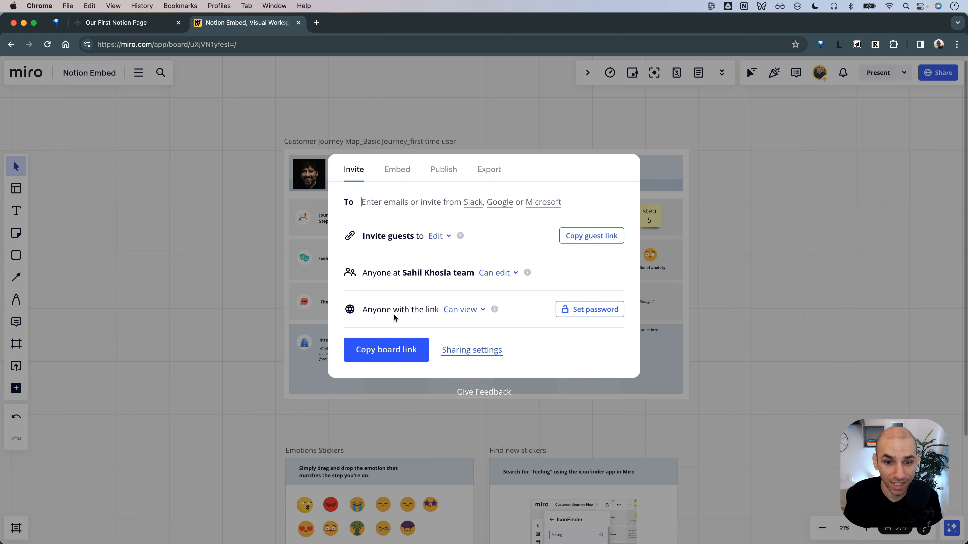
left_click(410, 351)
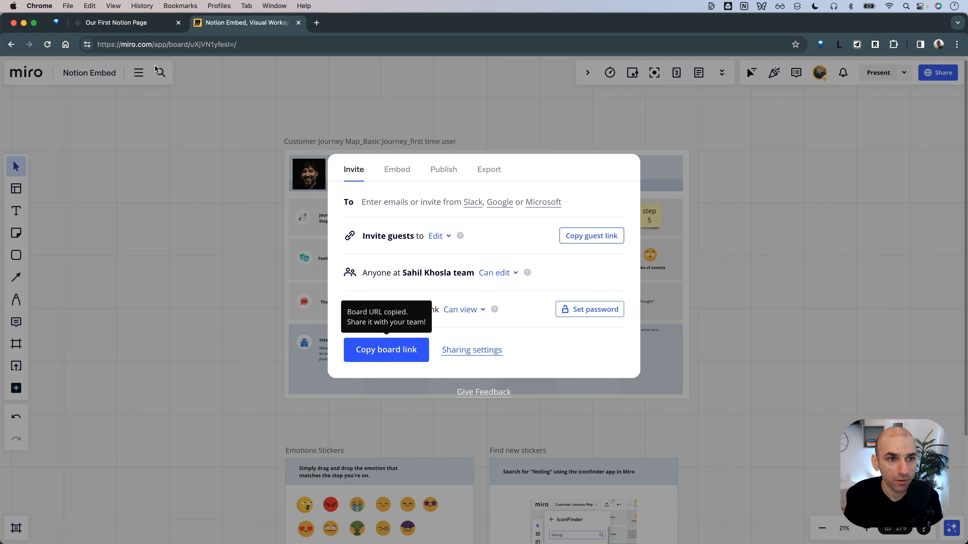
- Return to the Notion page and embed the Miro board from the copied link directly below the "Deep Dive on Documentation" heading
left_click(139, 25)
scroll(503, 219, "down", 15)
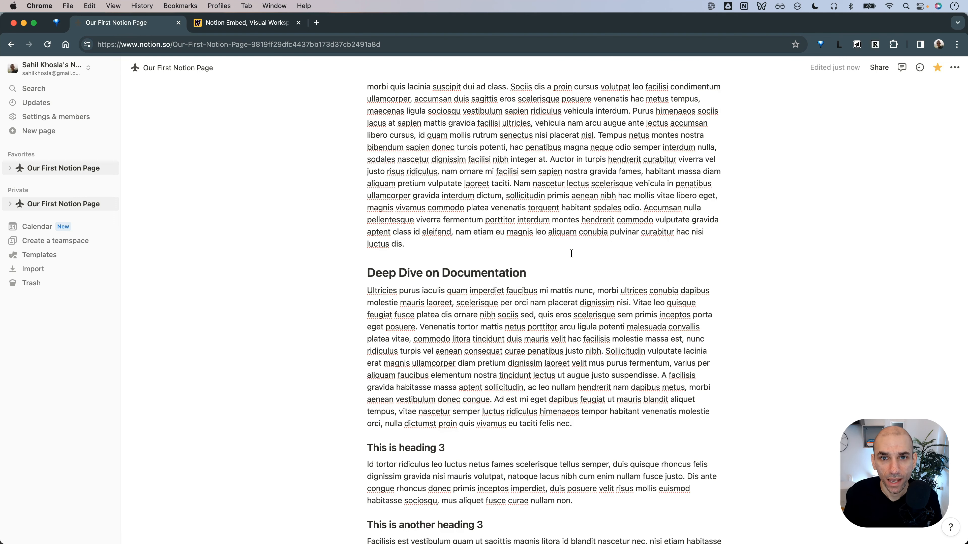
left_click(541, 276)
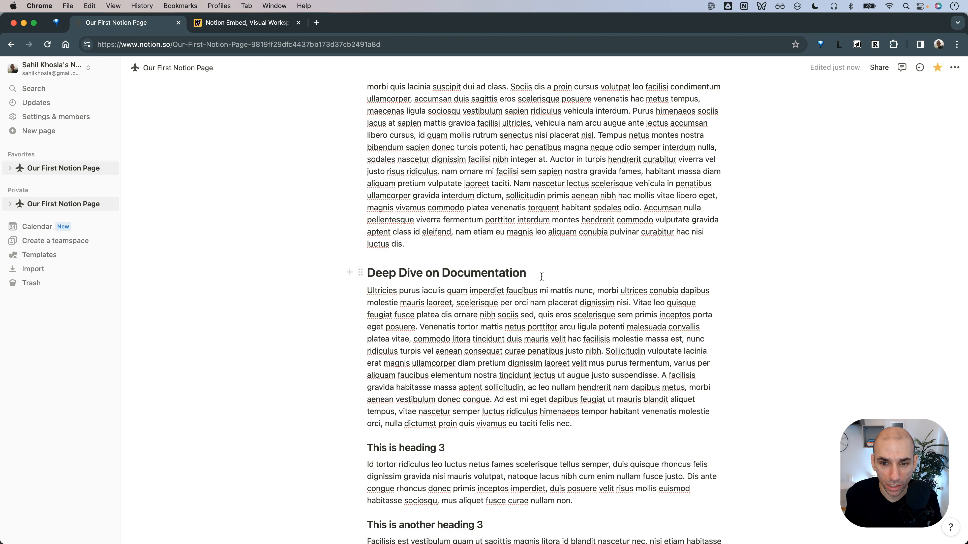
key("Return")
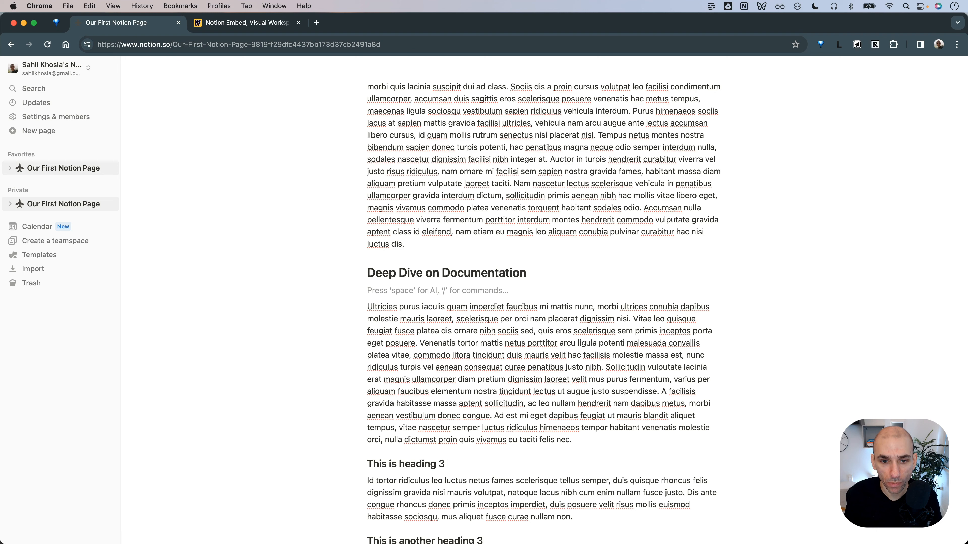
key("super+v")
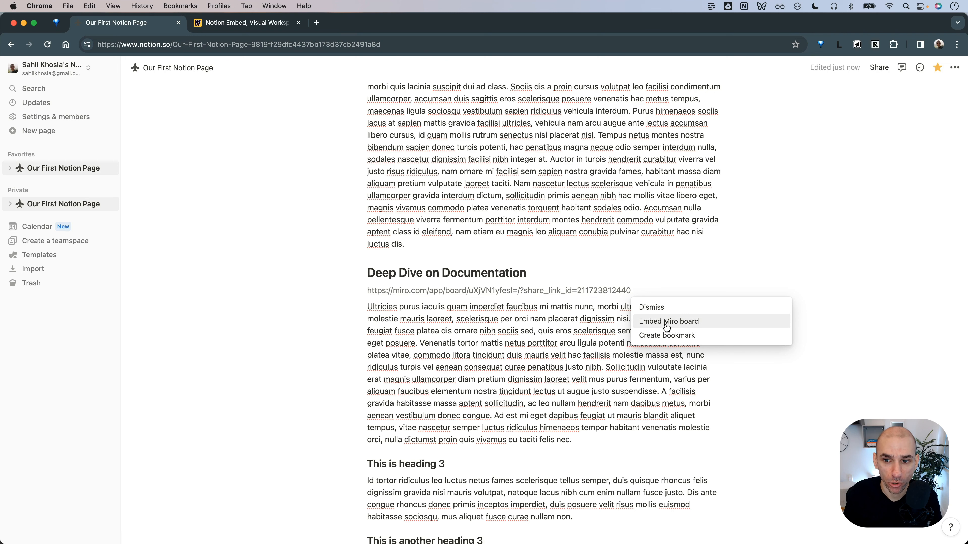
left_click(666, 327)
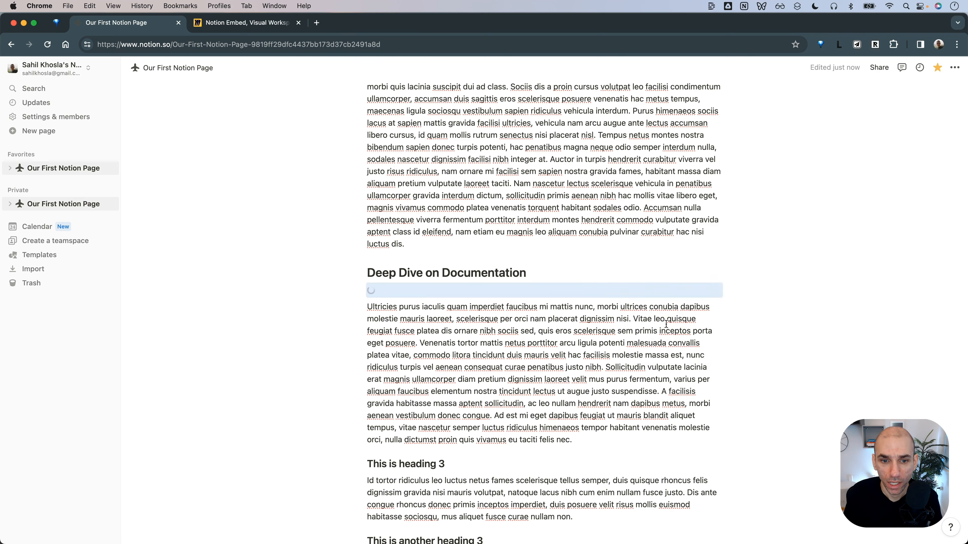
- Compare the embedded customer journey map with the original Miro board, closing the board's share dialog, and return to the Notion page
left_click(781, 330)
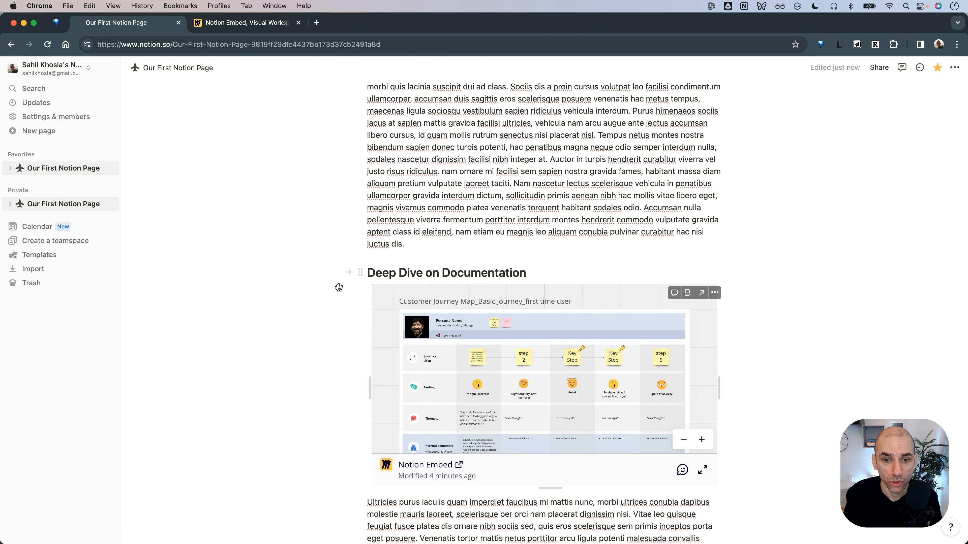
scroll(274, 268, "down", 5)
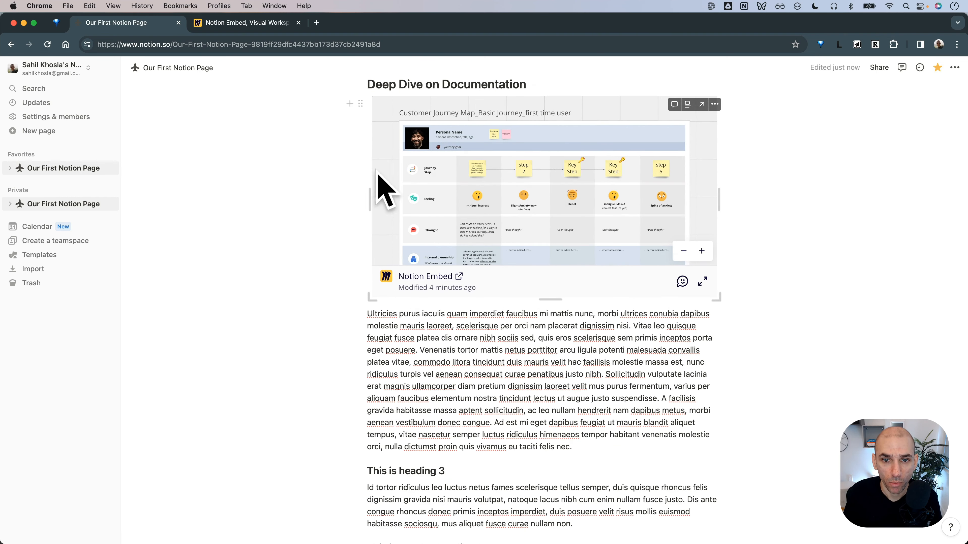
left_click(255, 22)
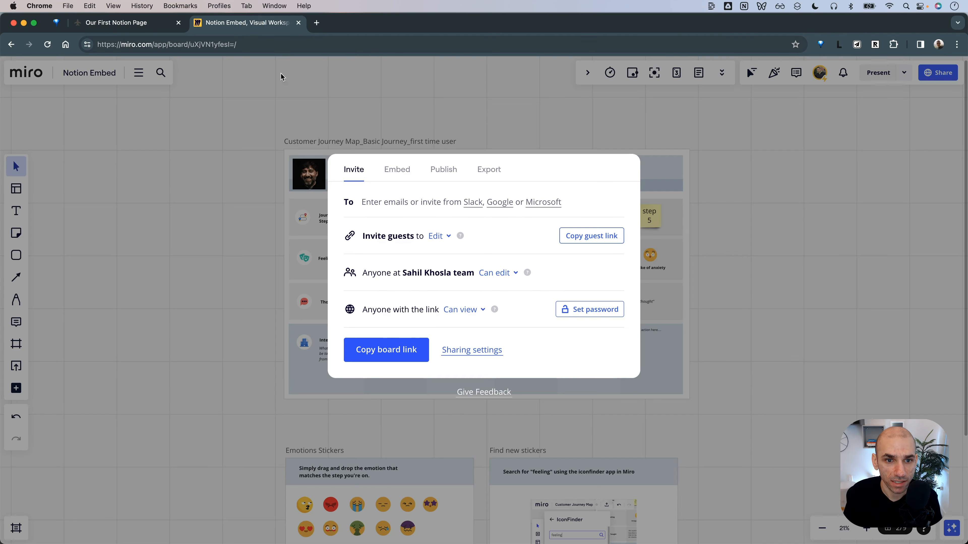
left_click(426, 127)
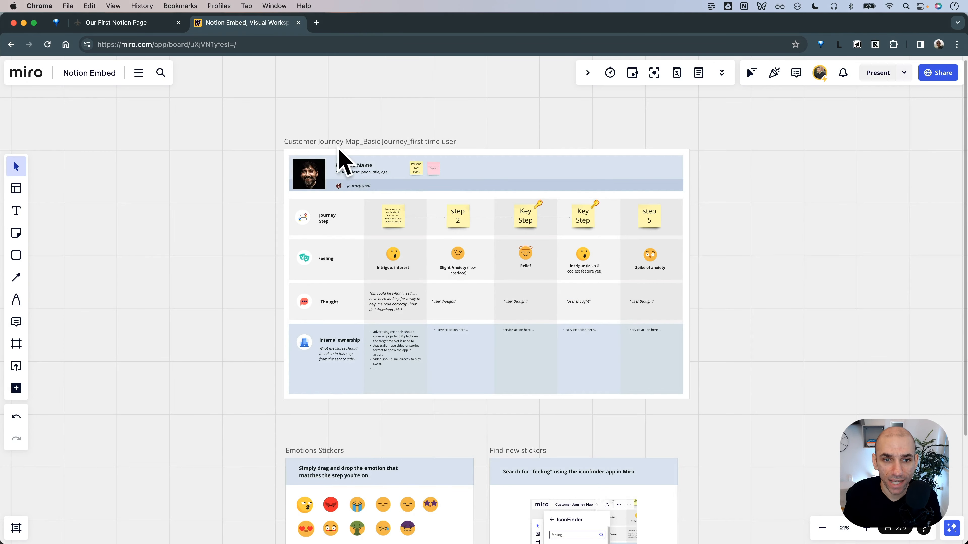
left_click(141, 24)
scroll(335, 188, "up", 2)
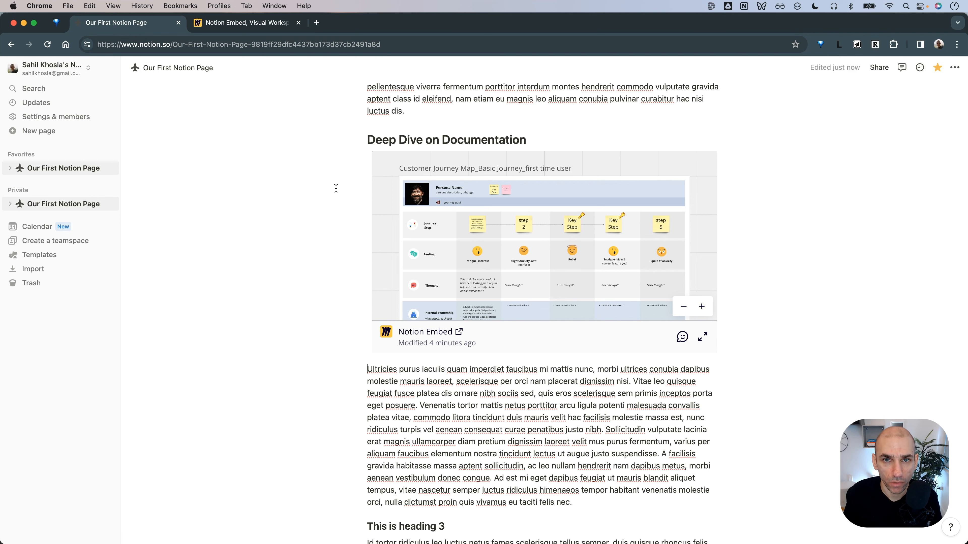
- Undo the Miro board embed and delete the leftover placeholder block under the "Deep Dive on Documentation" heading
left_click(336, 188)
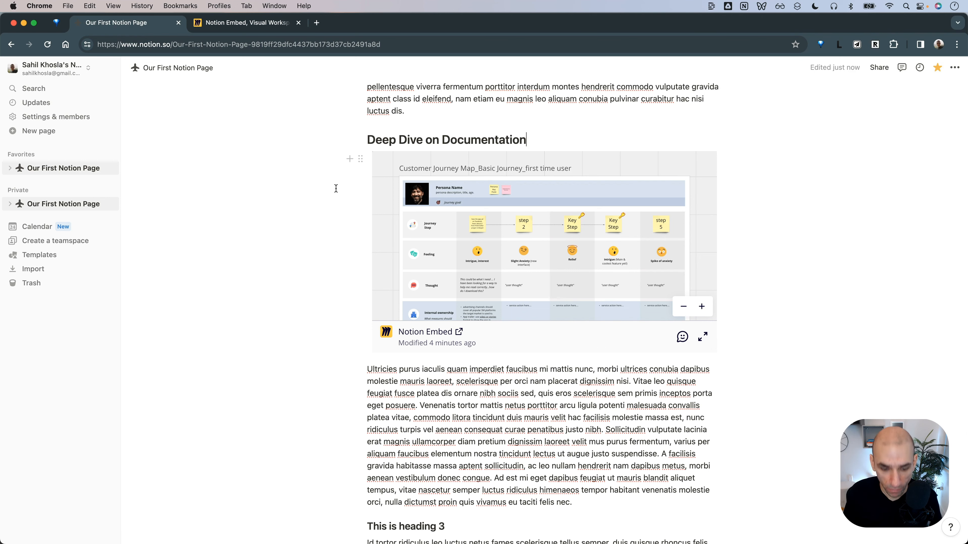
key("super+z")
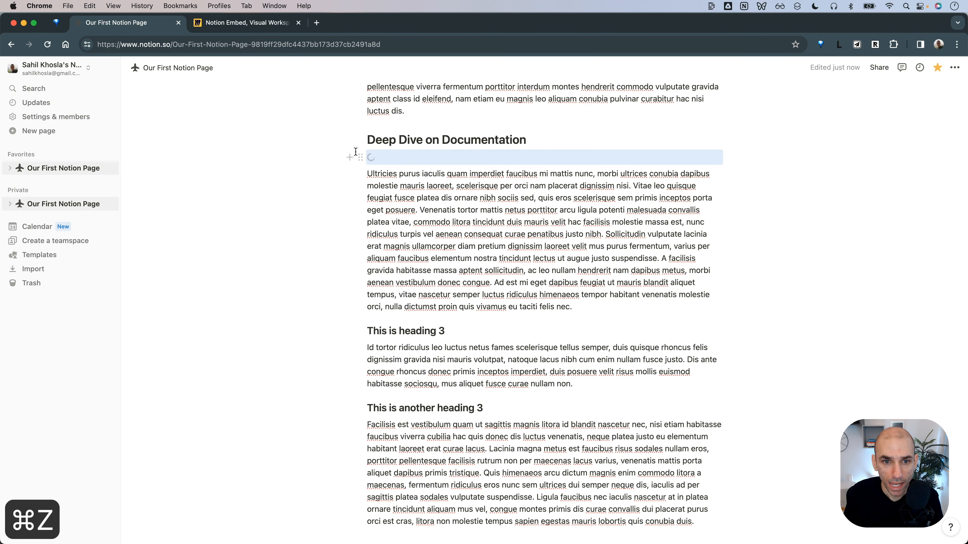
left_click(360, 157)
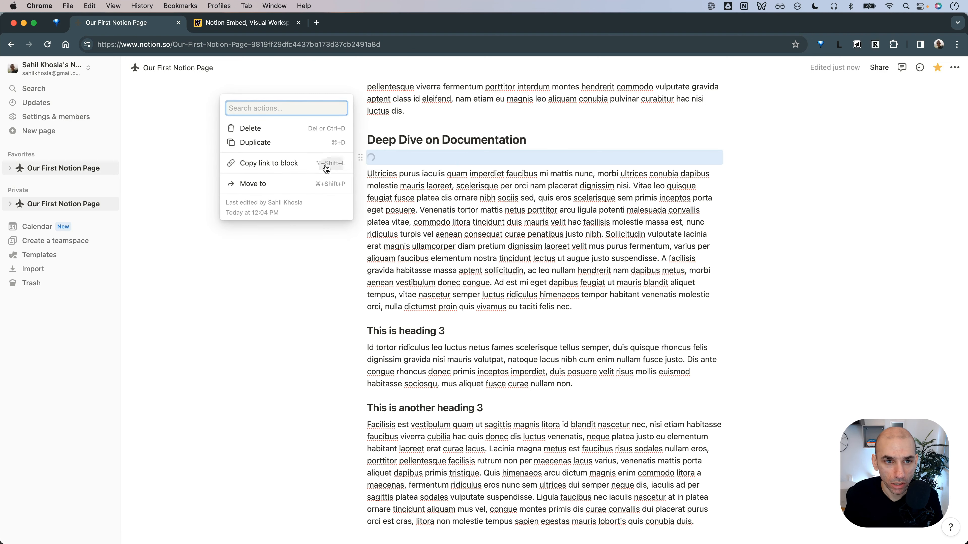
left_click(307, 128)
left_click(598, 142)
- Insert an Embed block directly below the "Deep Dive on Documentation" heading using the copied Miro board link
key("Return")
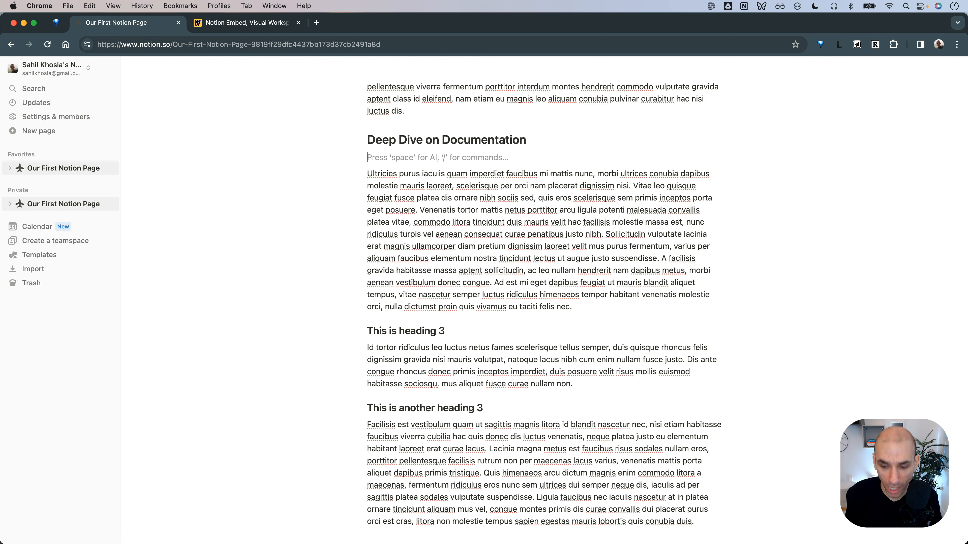
type("/e")
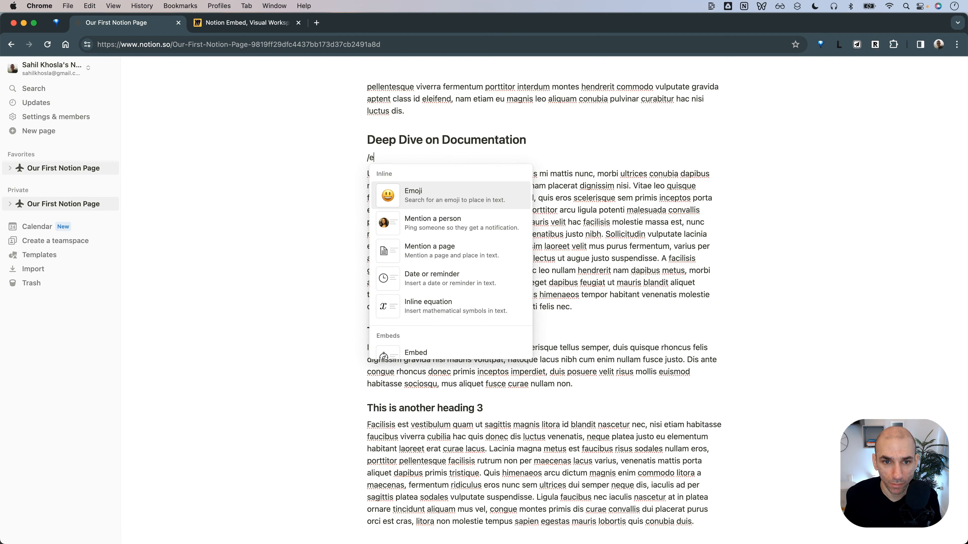
type("mbed")
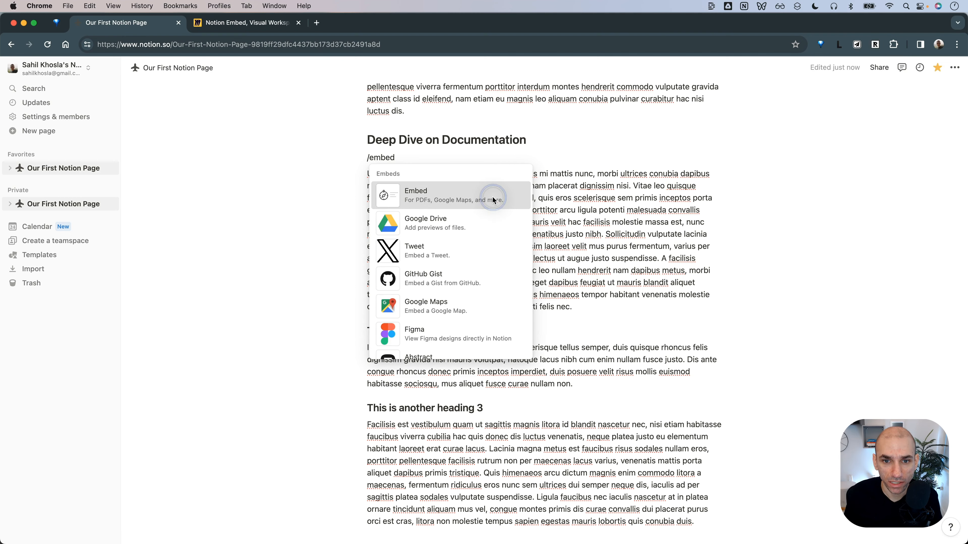
left_click(492, 197)
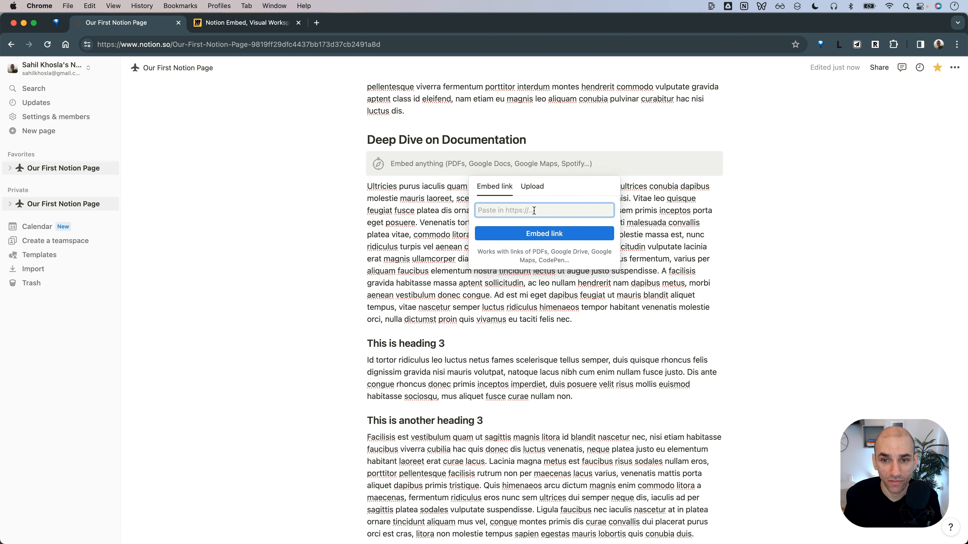
left_click(534, 186)
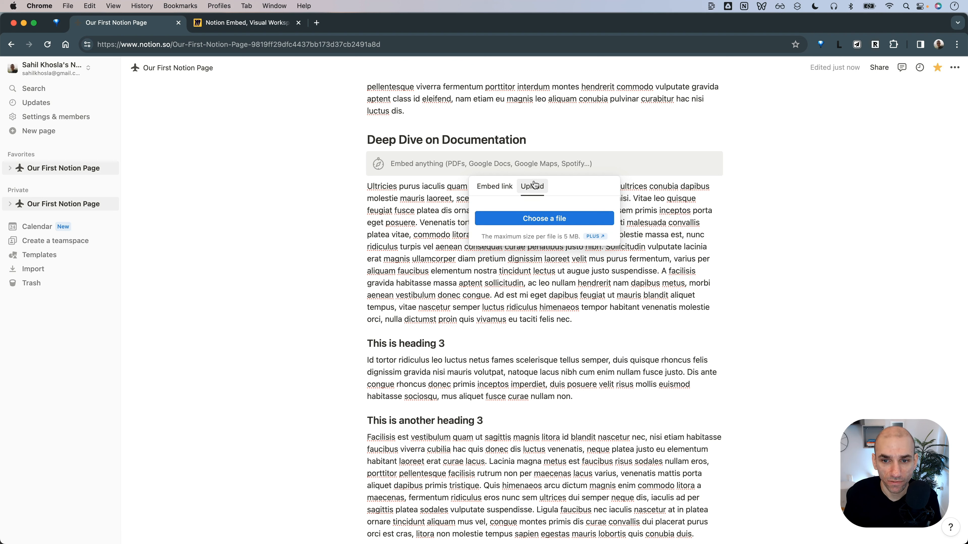
left_click(499, 187)
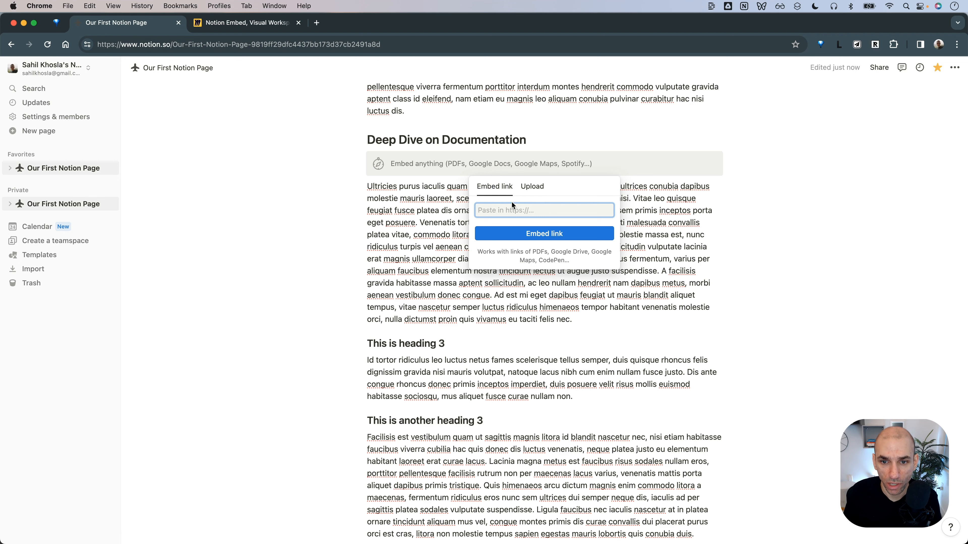
key("cmd+v")
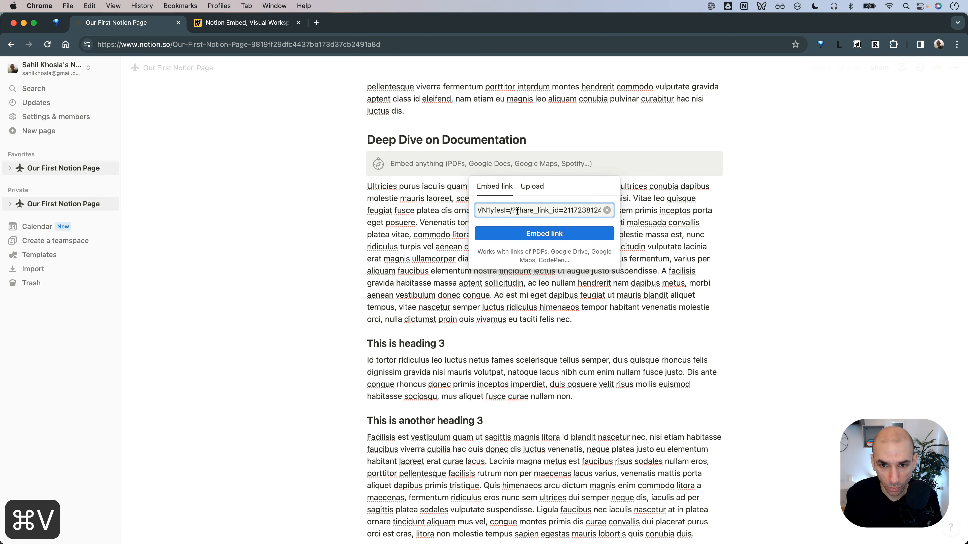
left_click(539, 234)
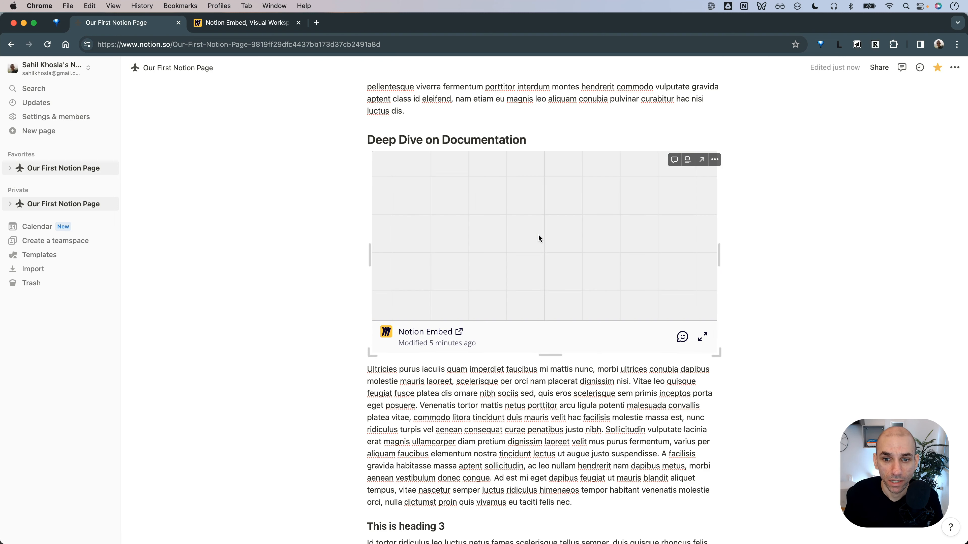
- Add a heading 3 reading "Miro Board" between the "Deep Dive on Documentation" heading and the embedded board
left_click(539, 139)
key("Return")
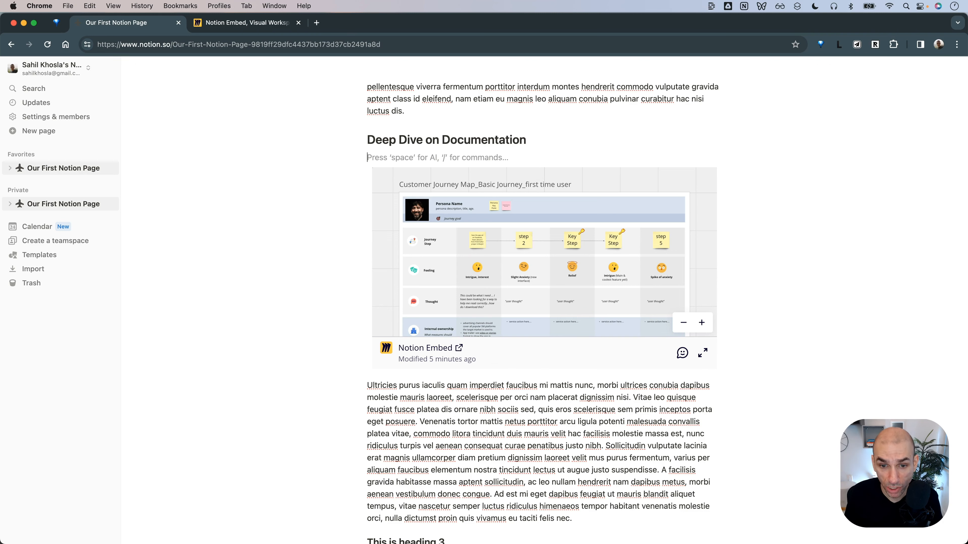
type("/h3")
key("Return")
type("Miro Board")
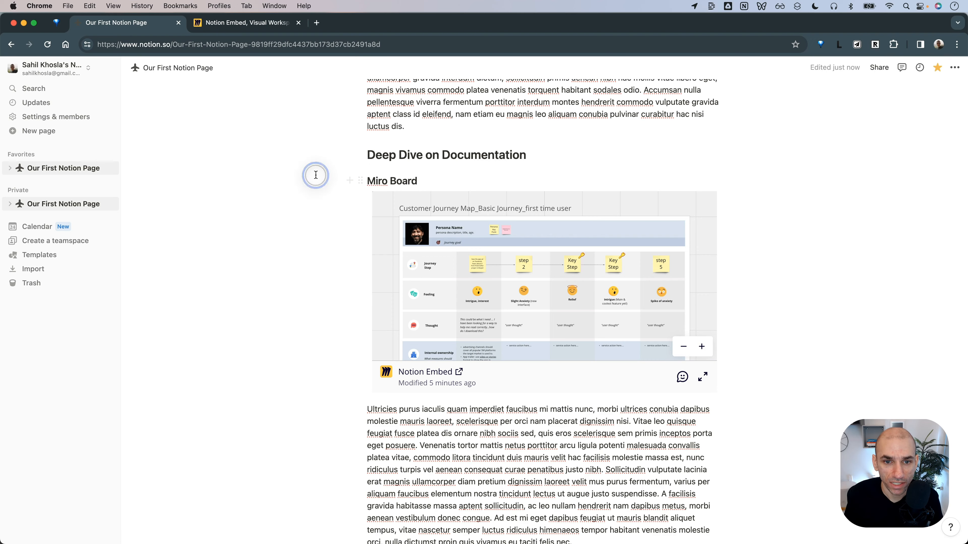
- Jump to the "Miro Board" section through its entry in the table of contents
scroll(316, 177, "up", 20)
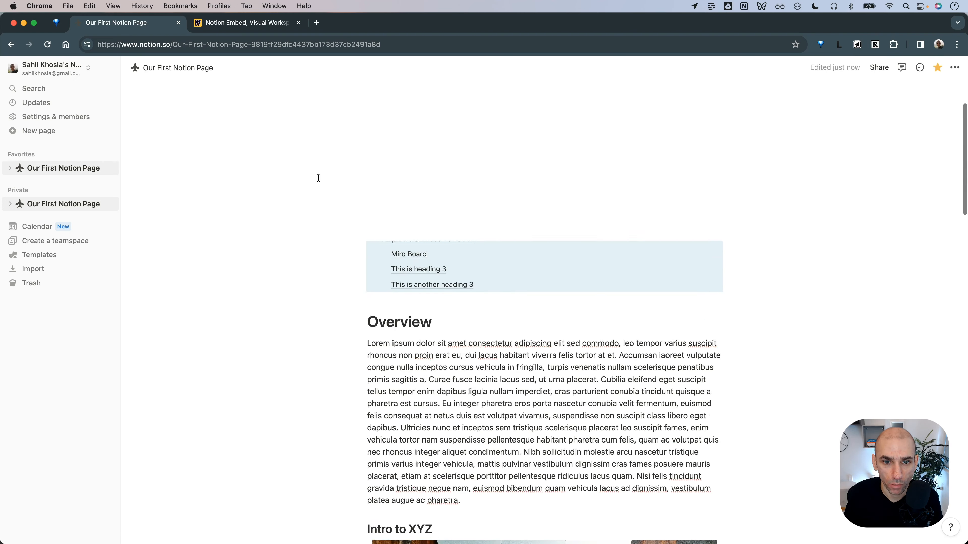
scroll(318, 178, "up", 2)
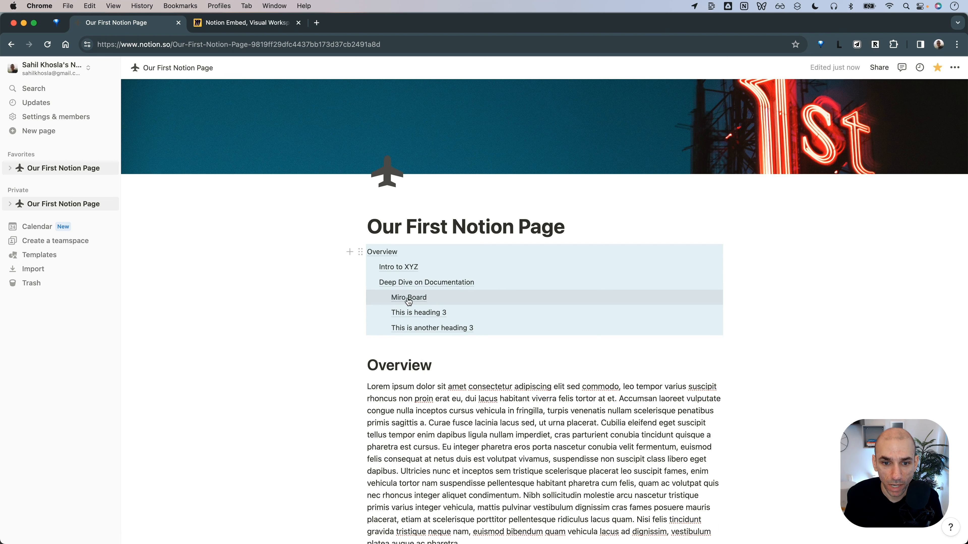
left_click(409, 302)
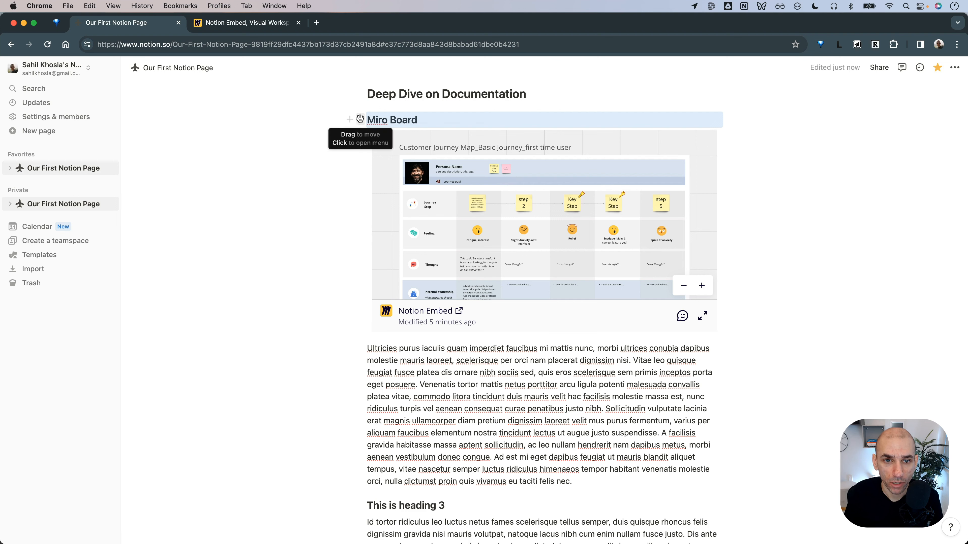
- Copy the link to the "Miro Board" heading block and open it in a new browser tab
left_click(359, 120)
left_click(303, 174)
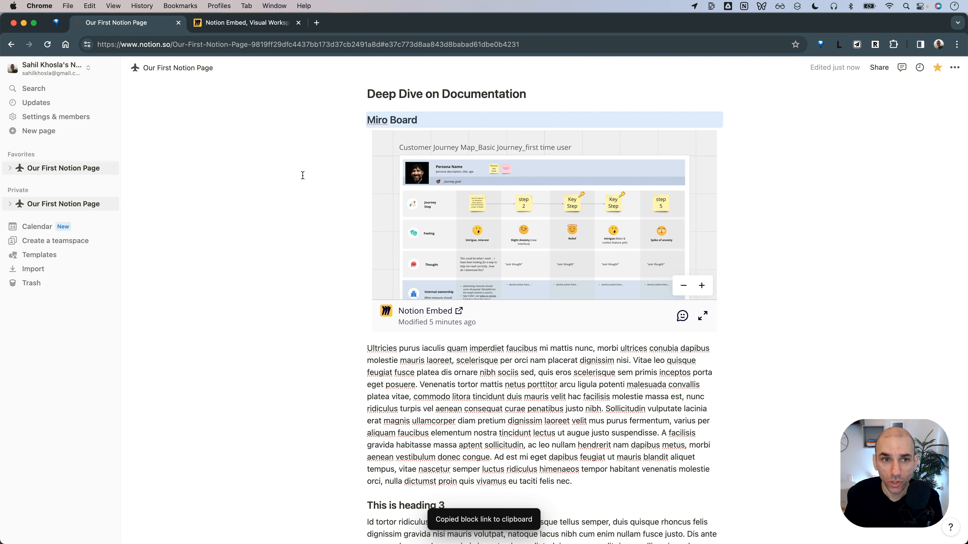
left_click(316, 23)
key("super+v")
key("Return")
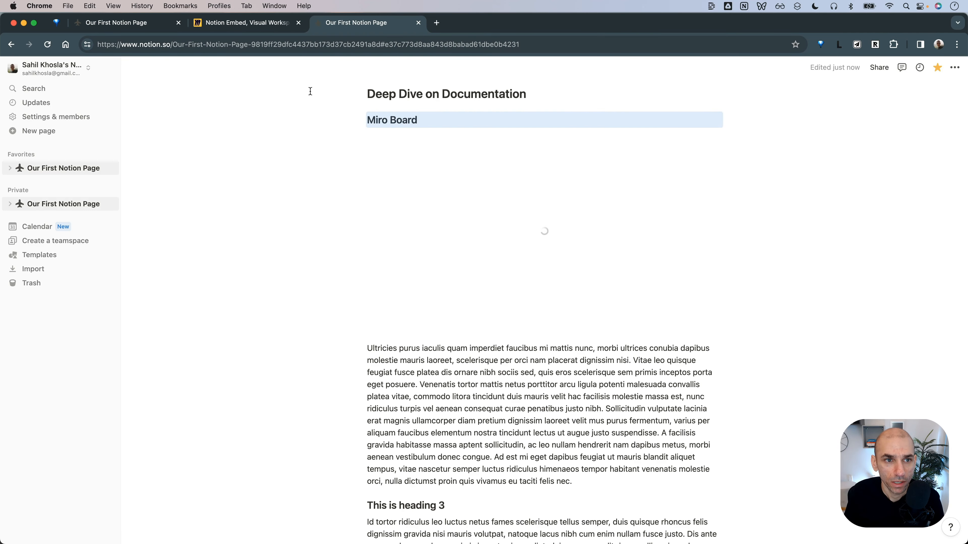
- Return to the original page tab and add a toggle list titled "Read this before you start." directly below the "Overview" heading
left_click(152, 23)
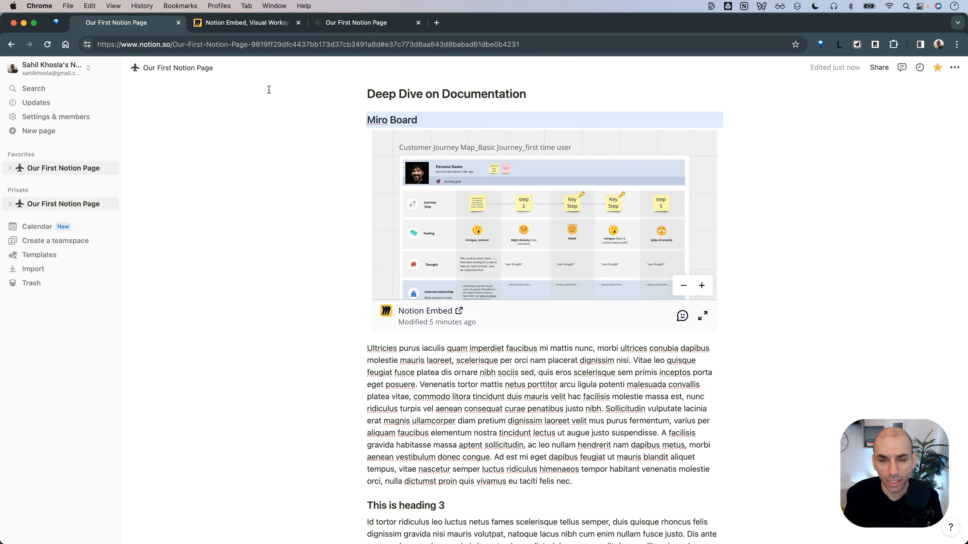
scroll(269, 89, "up", 10)
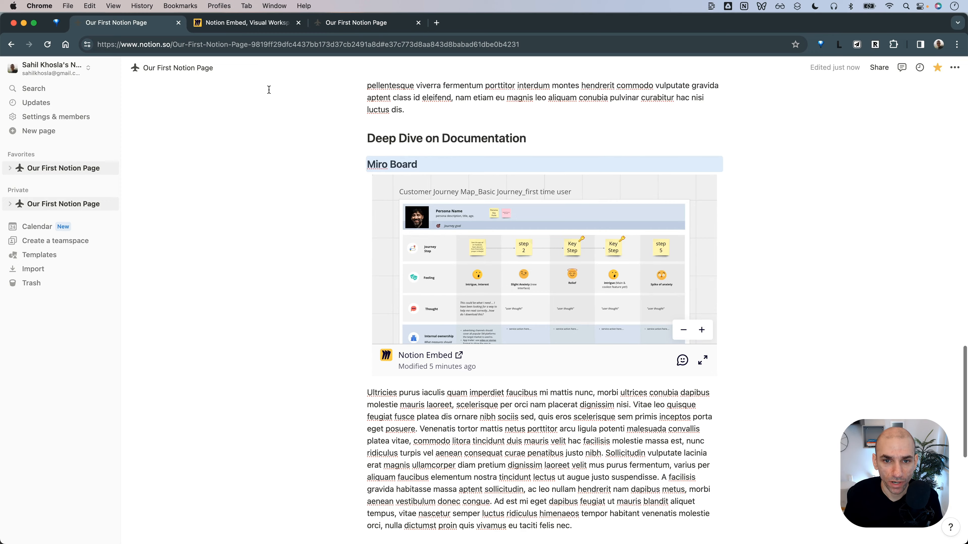
scroll(269, 90, "up", 2)
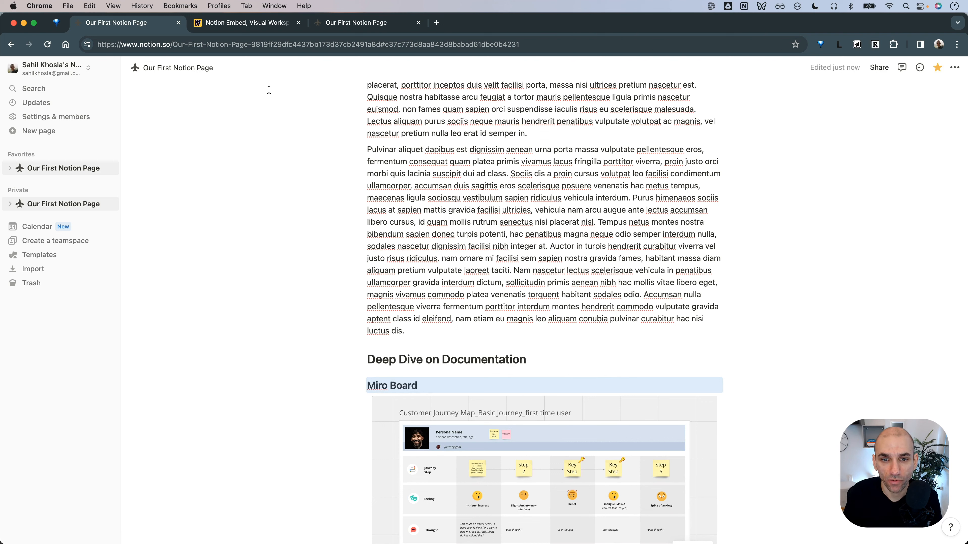
scroll(269, 90, "up", 1)
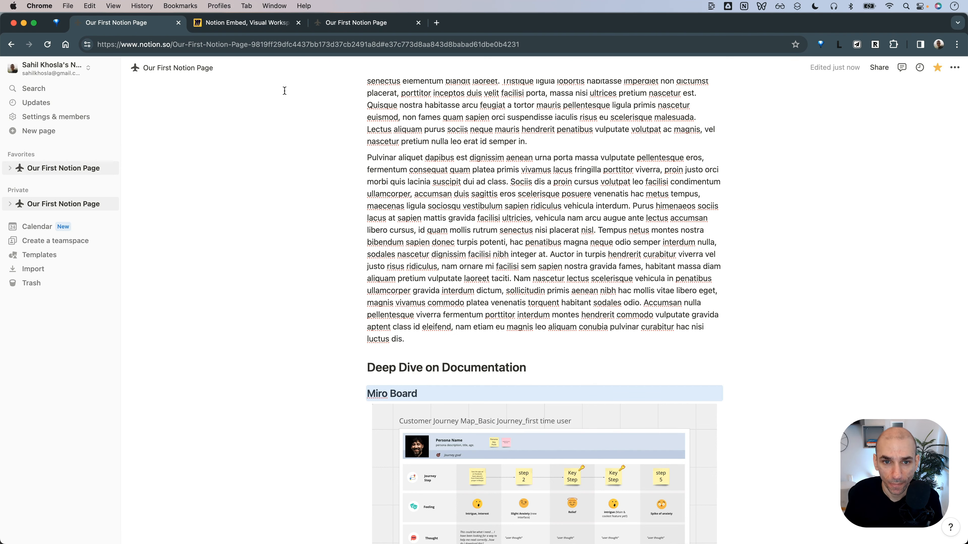
scroll(301, 115, "up", 20)
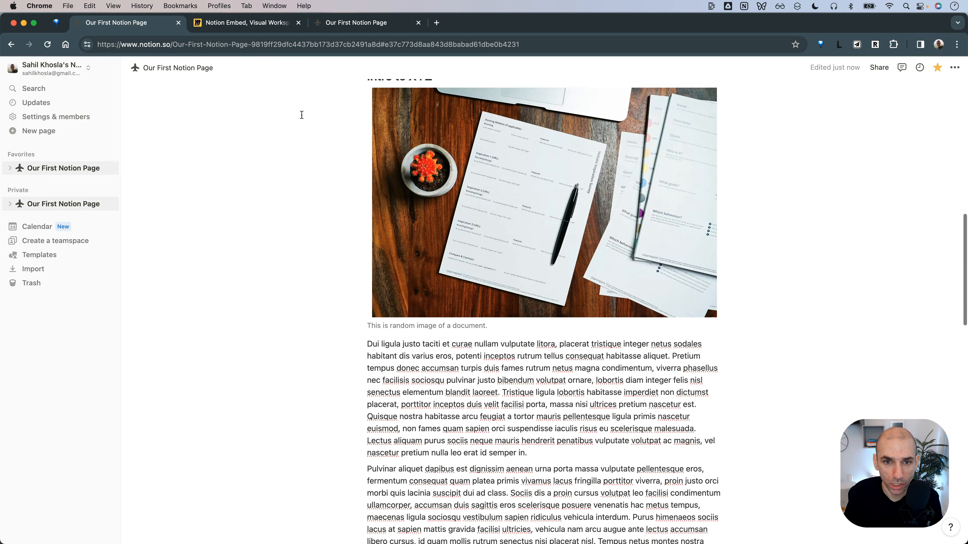
scroll(301, 115, "up", 5)
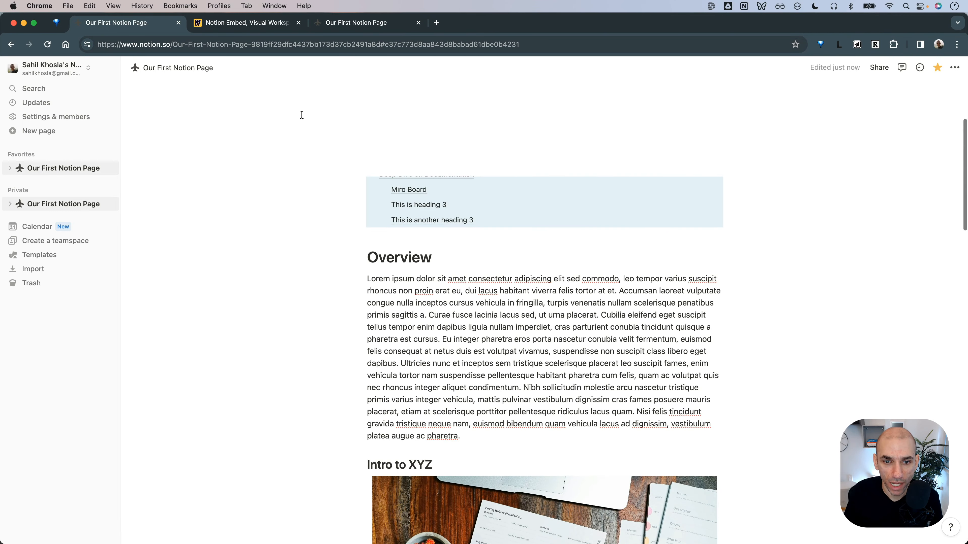
scroll(301, 115, "down", 2)
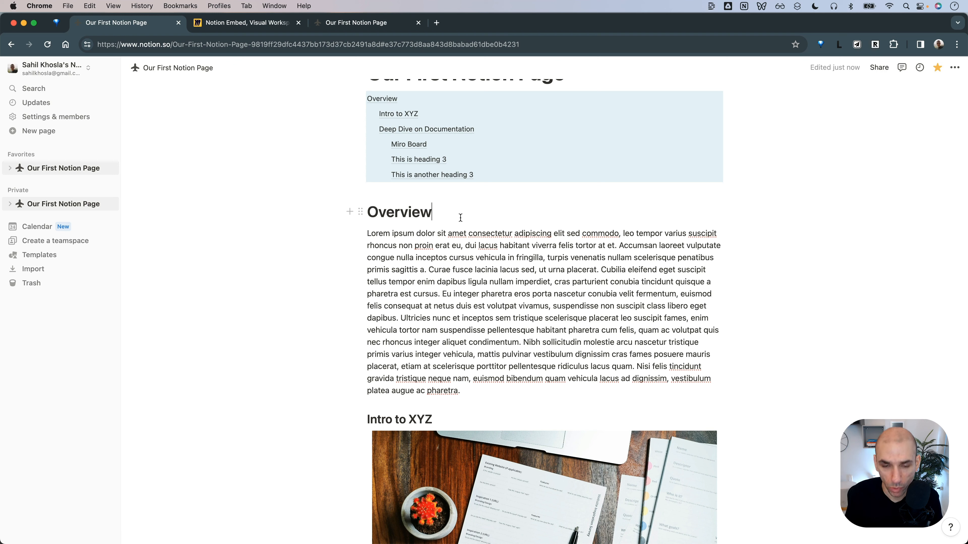
key("Return")
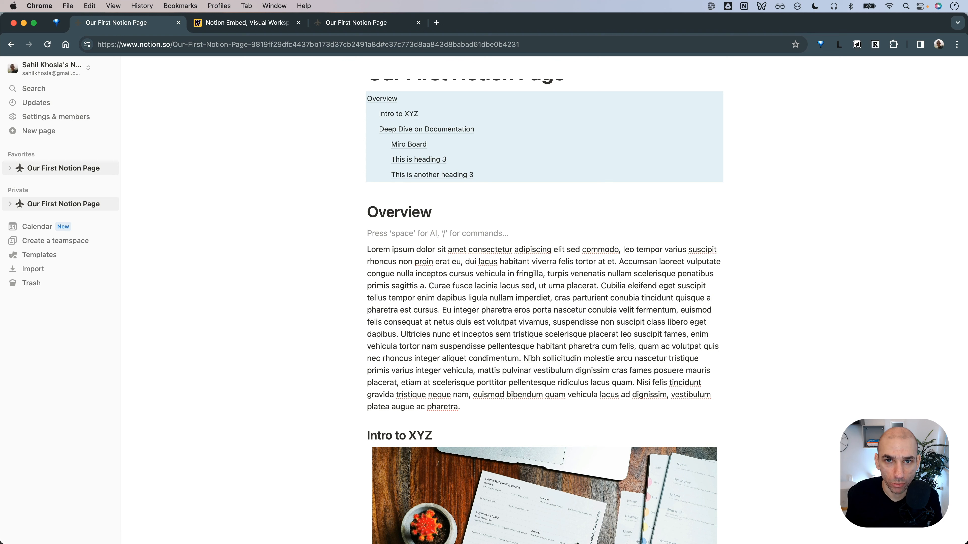
type("/tog")
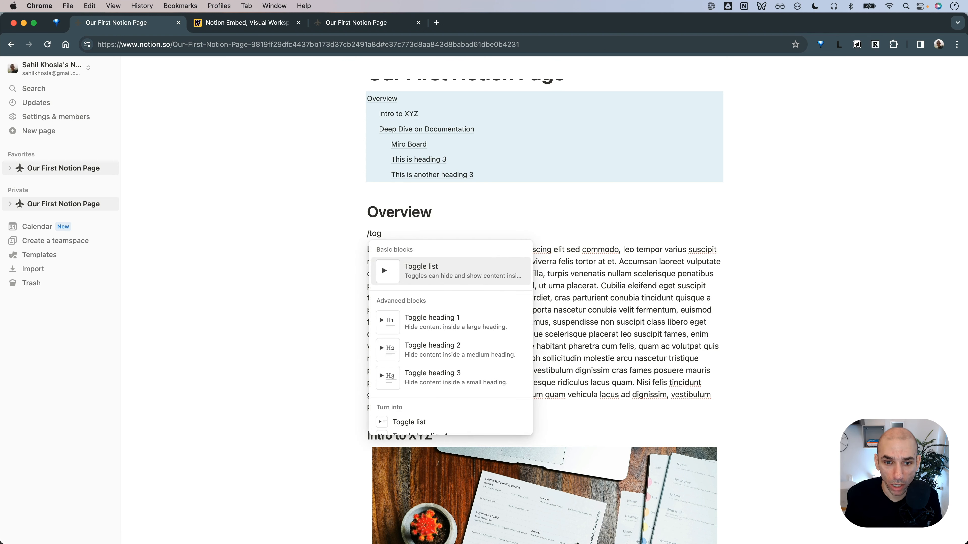
key("Return")
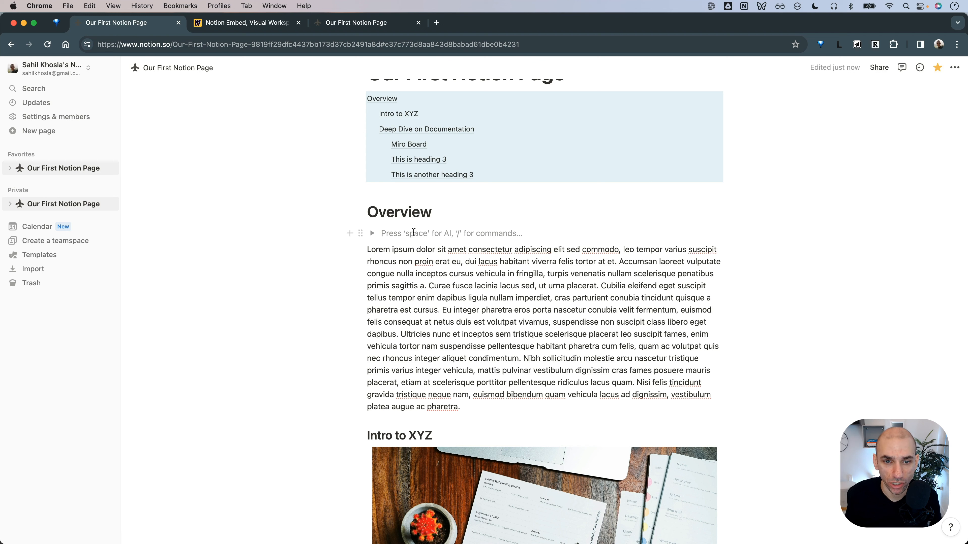
type("Read this")
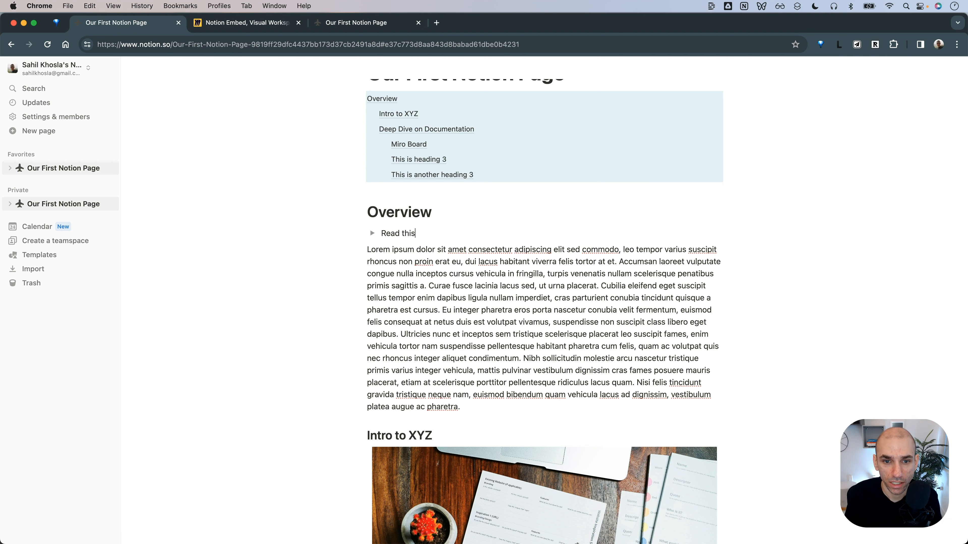
type(" before you start.")
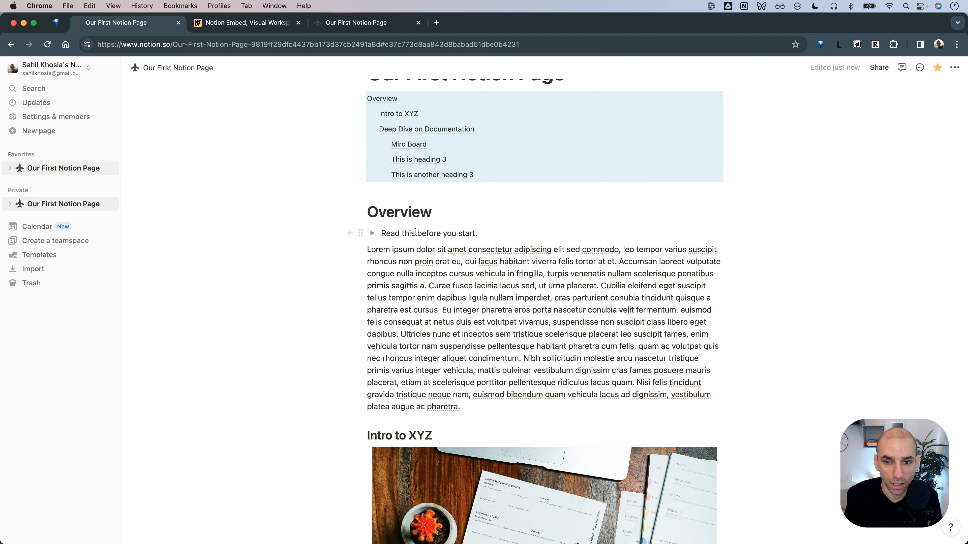
- Extend the toggle title to "Read this before you start (click to open)." and expand the toggle
key("BackSpace")
type("(click to opn")
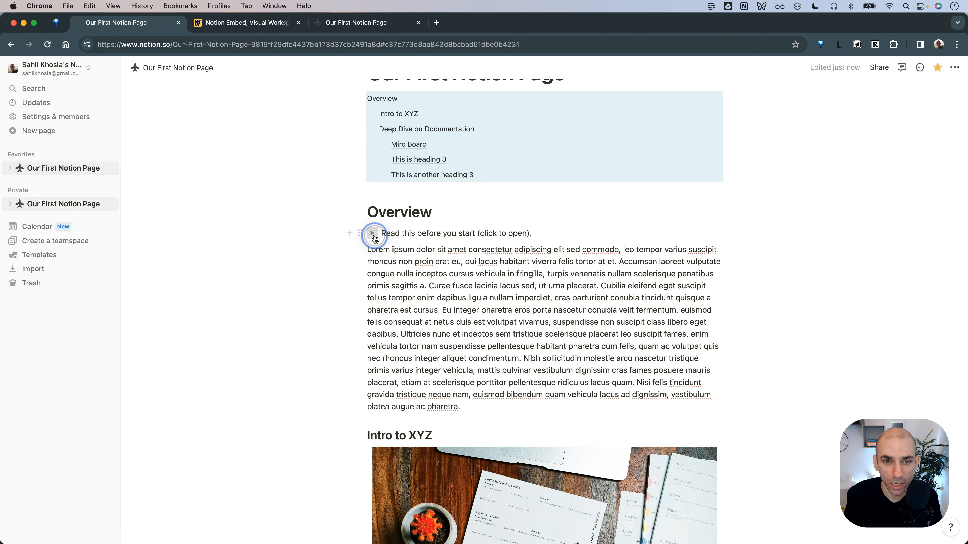
left_click(372, 234)
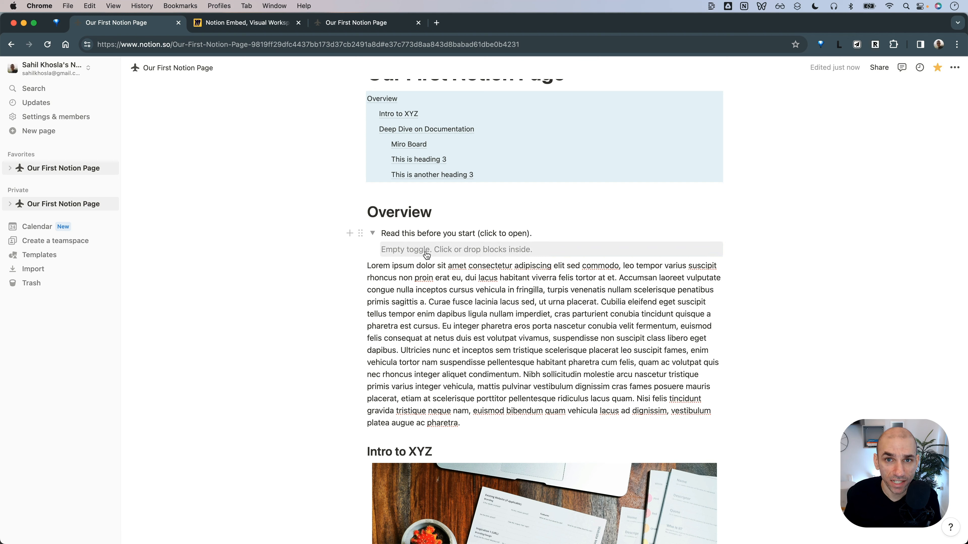
left_click(373, 234)
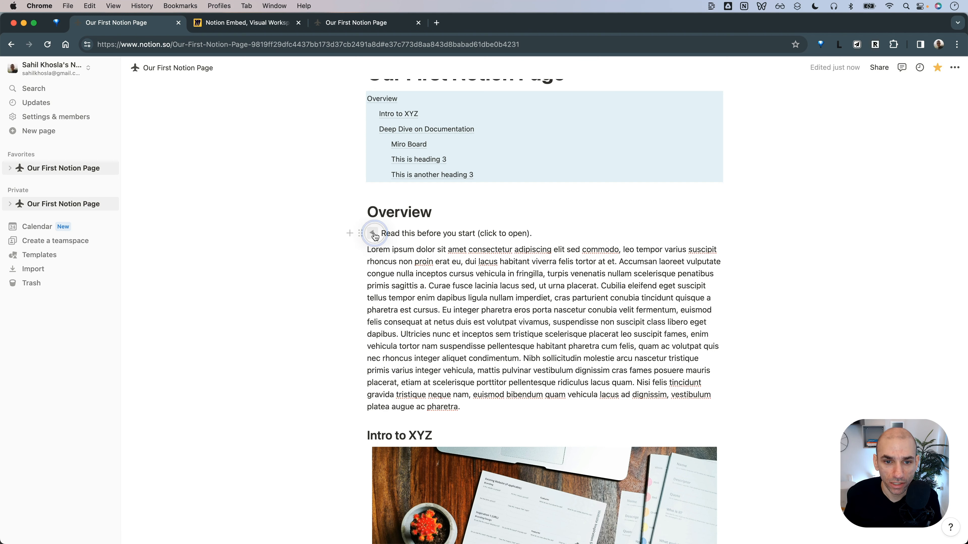
left_click(374, 234)
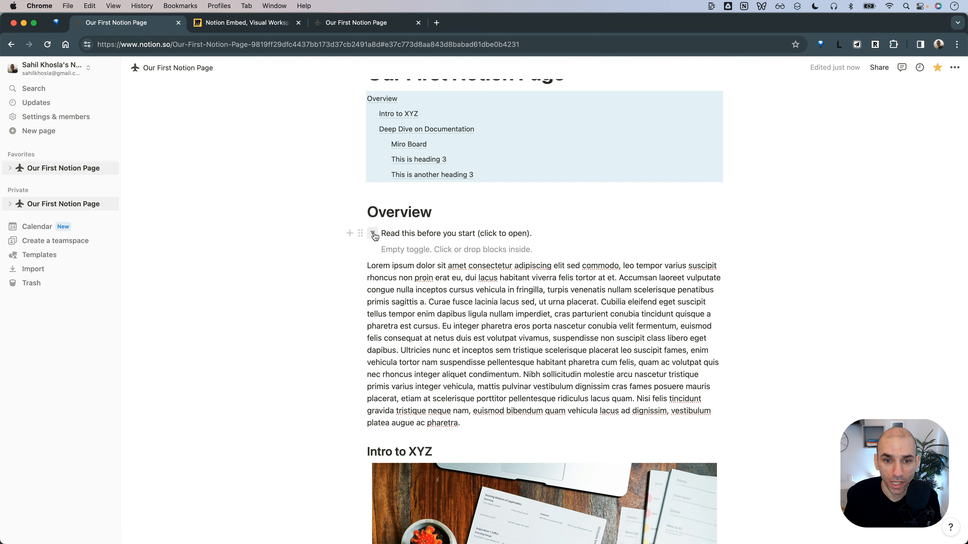
- Add a text block reading "These are some instruction for you to read." inside the toggle, and collapse it
left_click(413, 245)
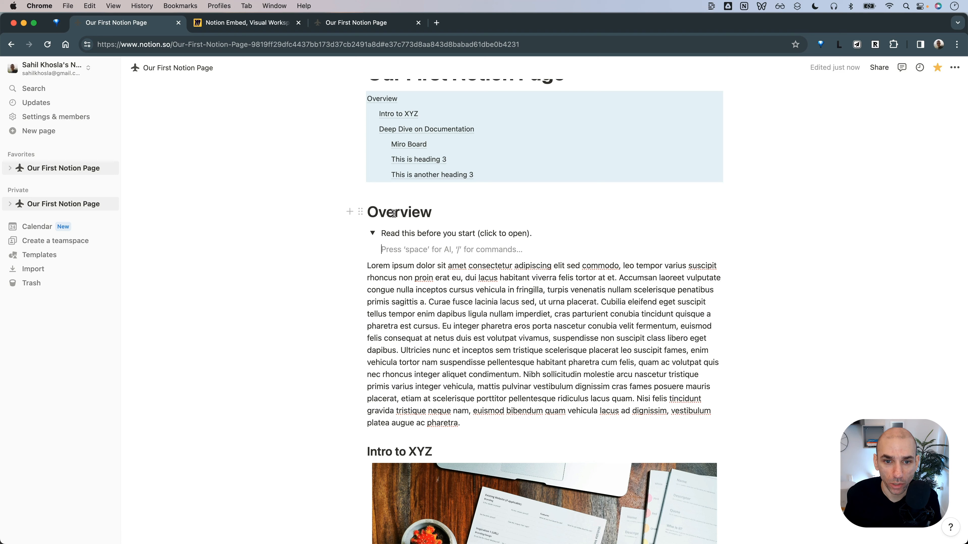
type("/")
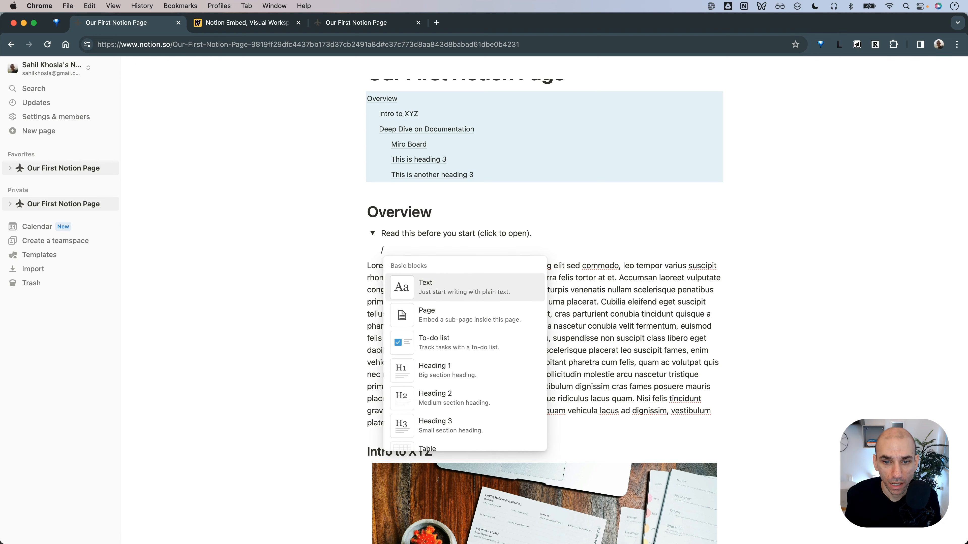
left_click(424, 282)
type("These are some")
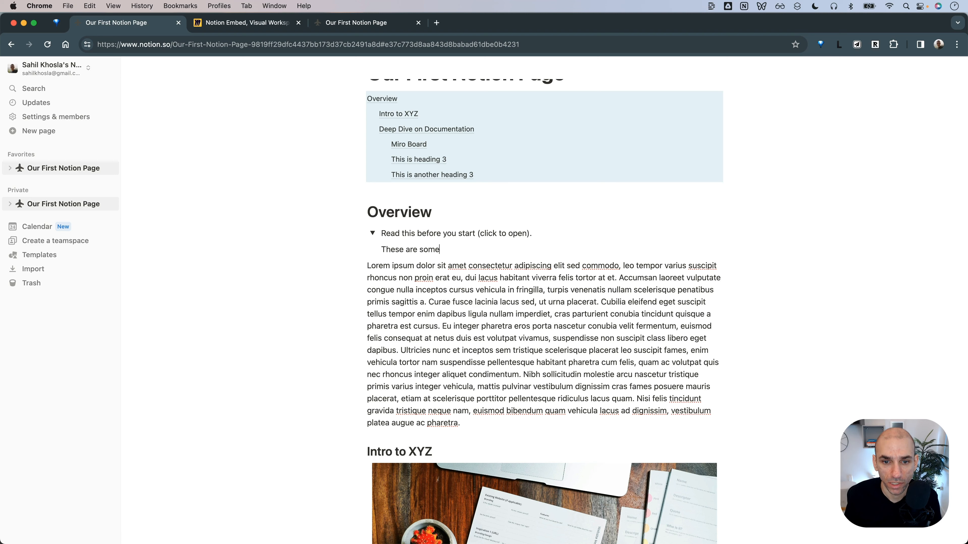
type(" instruction for you to read.")
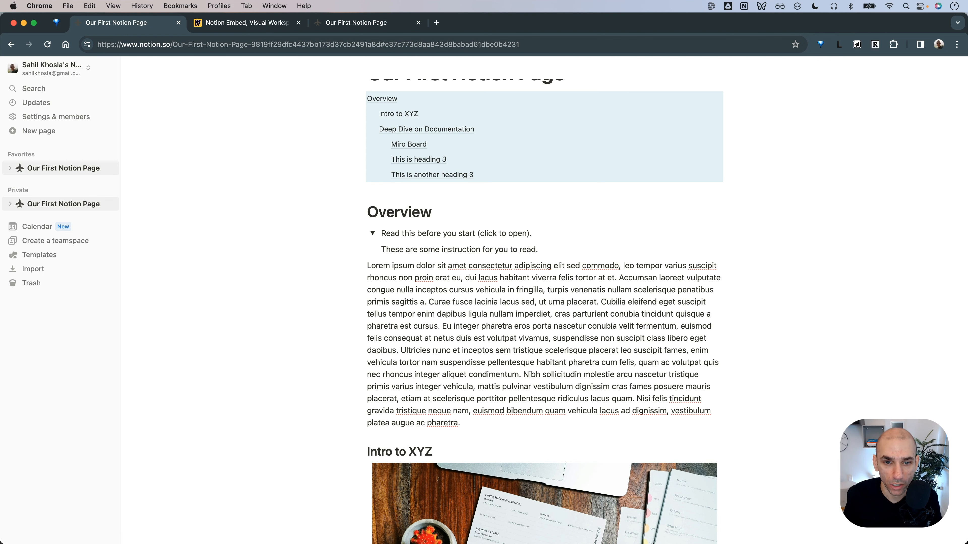
left_click(372, 233)
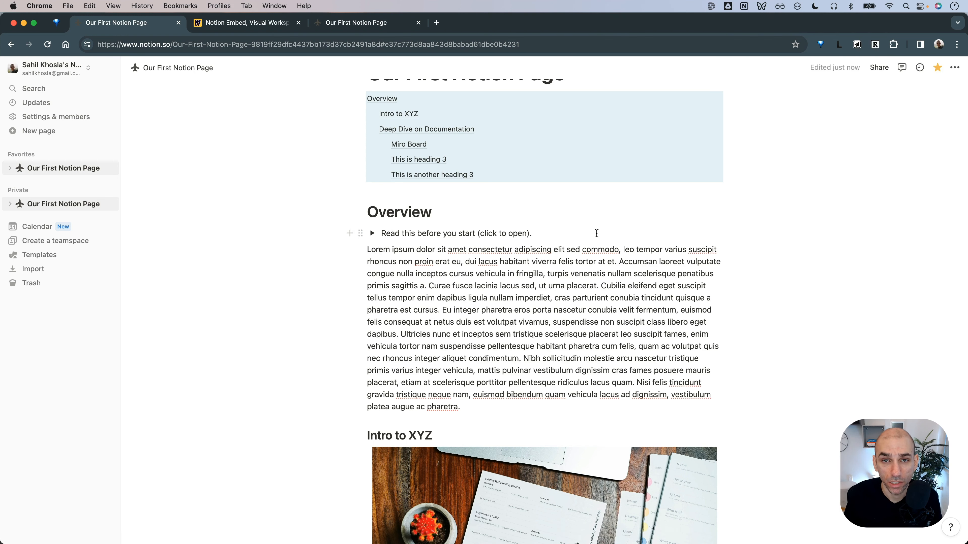
- Insert the Unsplash photo of colorful umbrellas over a street below the instruction text inside the toggle, and leave the toggle collapsed
left_click(372, 233)
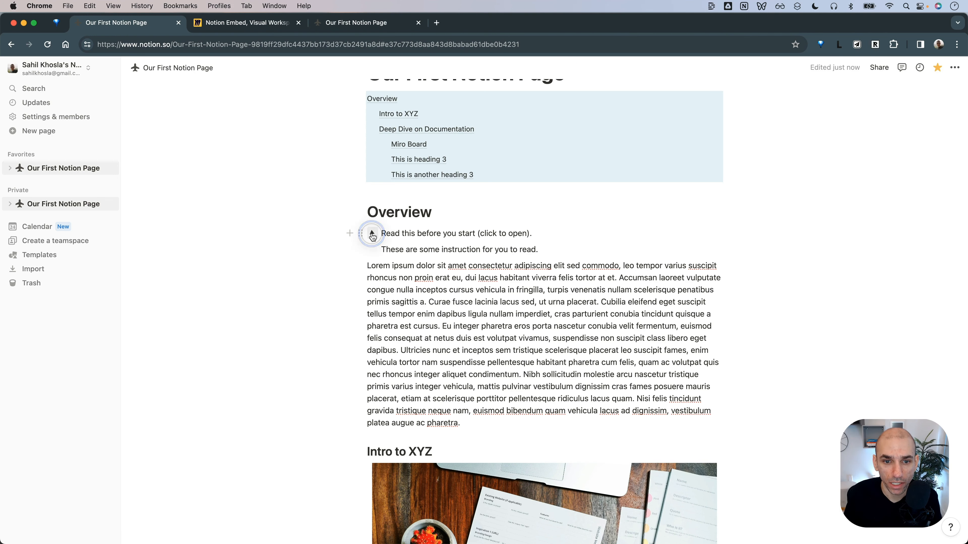
left_click(542, 249)
key("Return")
type("/image")
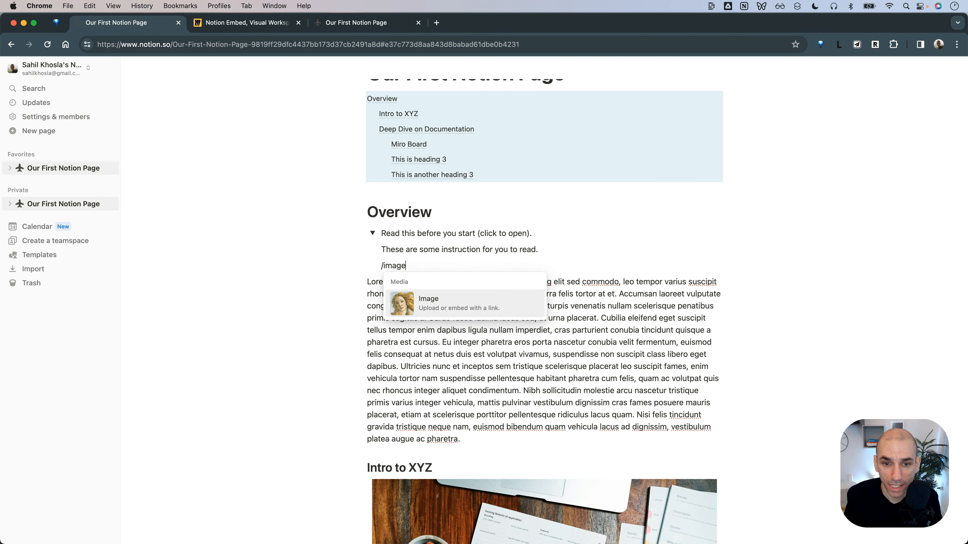
left_click(481, 302)
left_click(512, 299)
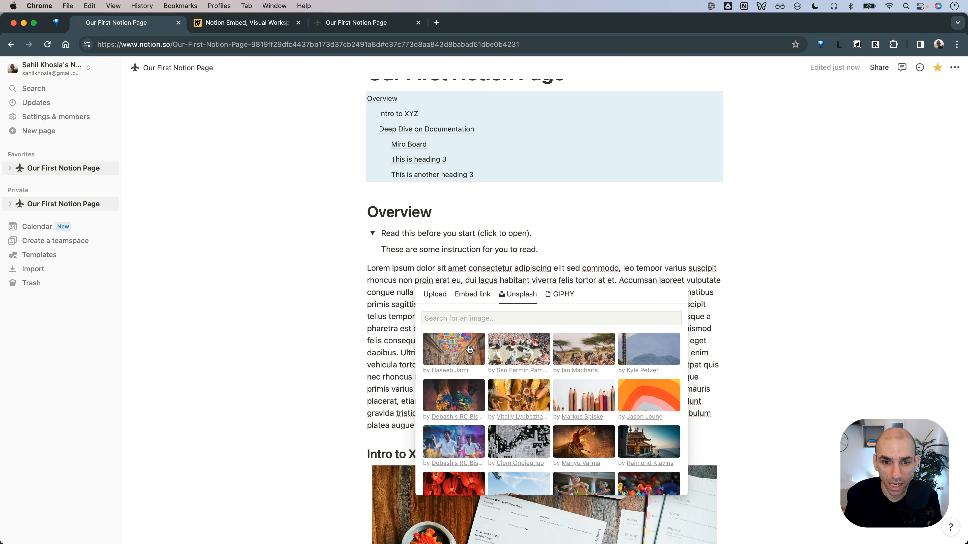
left_click(469, 349)
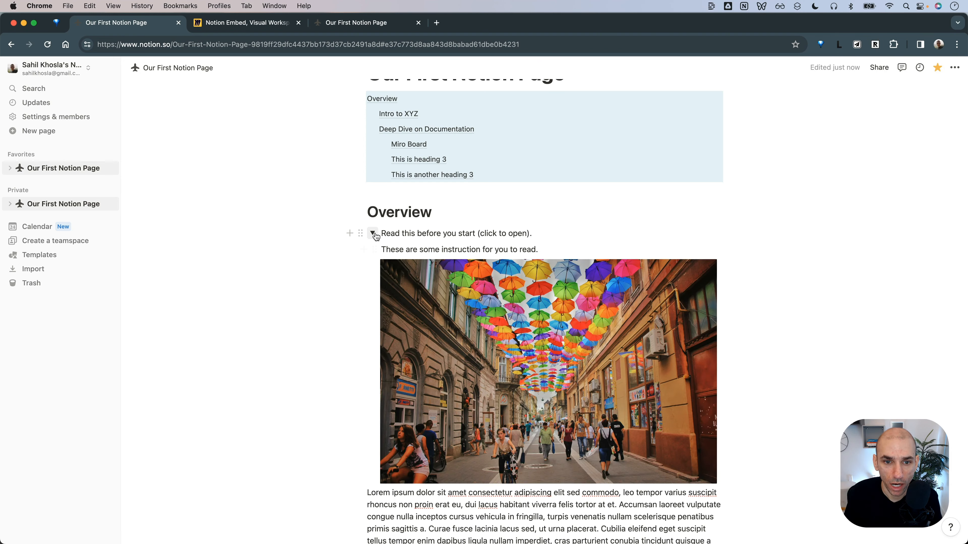
left_click(372, 233)
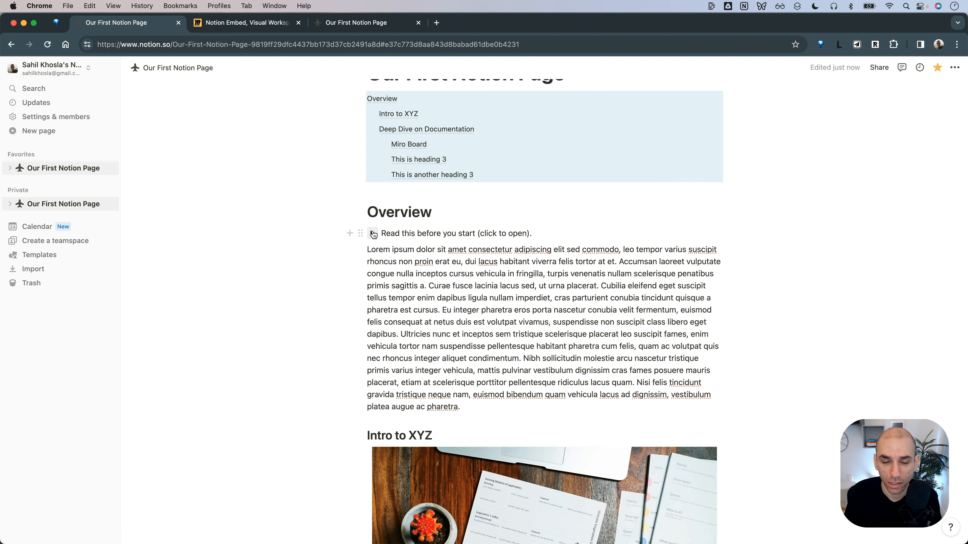
left_click(372, 234)
left_click(372, 233)
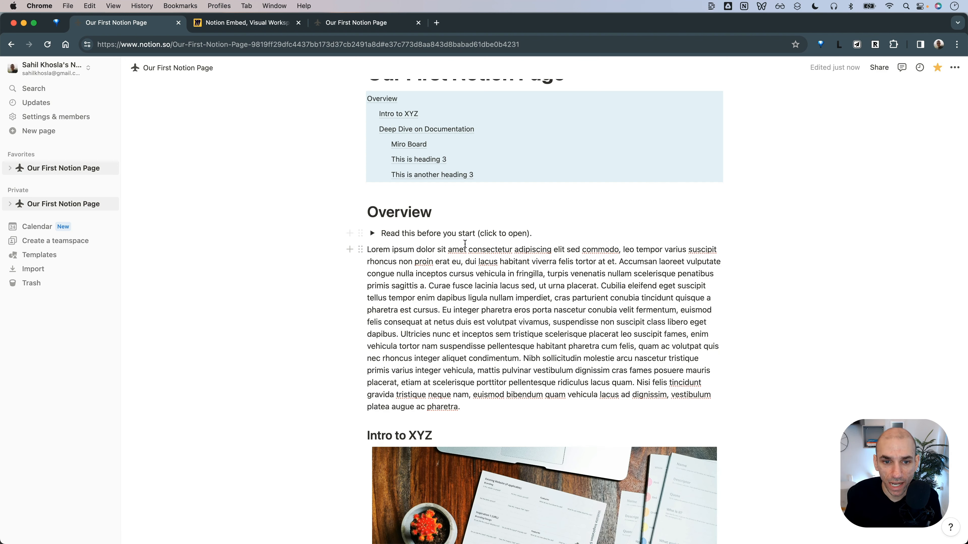
- Apply a red background to the "Read this before you start (click to open)." toggle
left_click(360, 233)
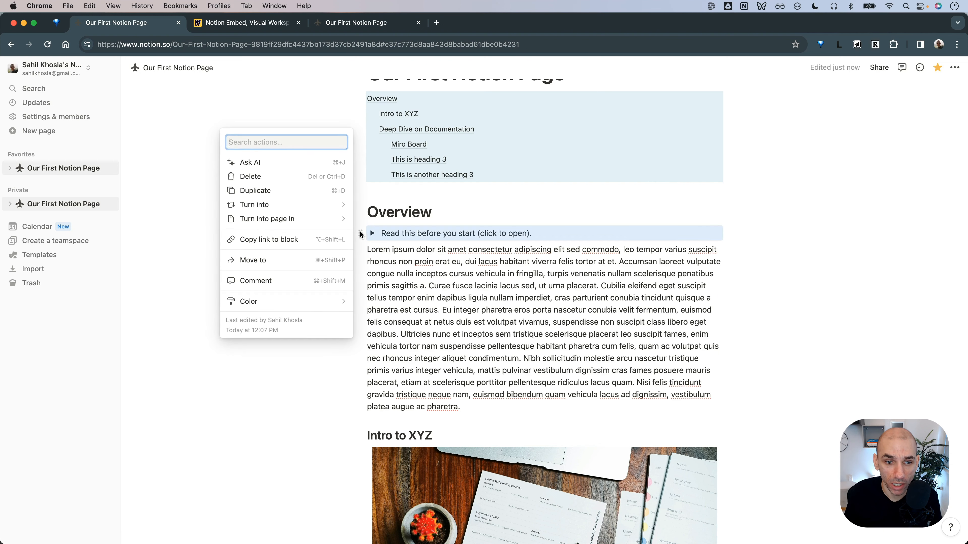
mouse_move(320, 304)
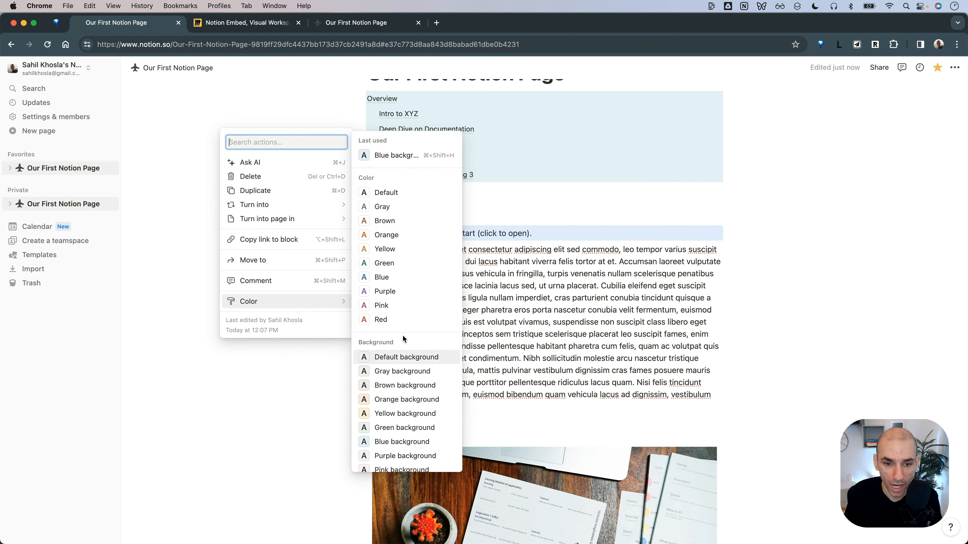
scroll(405, 399, "down", 1)
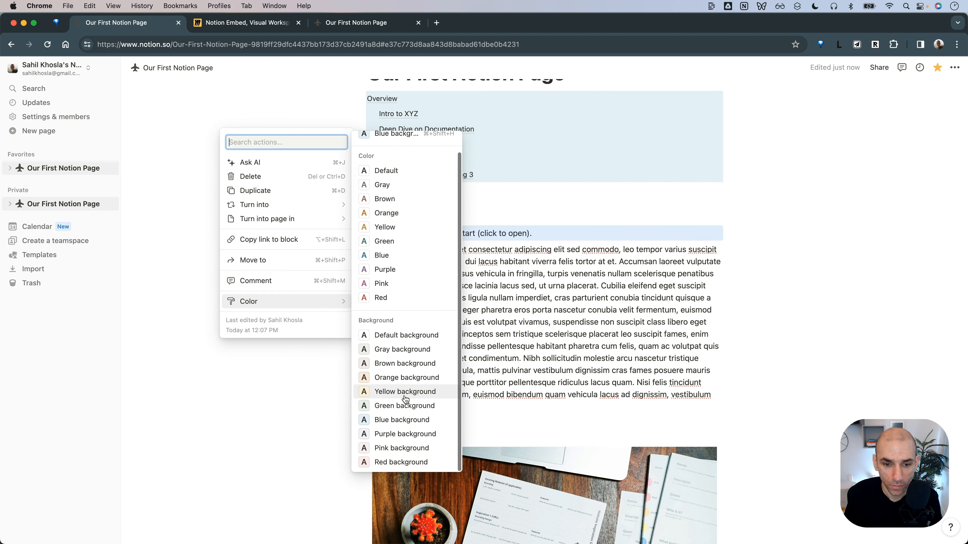
left_click(408, 460)
left_click(329, 274)
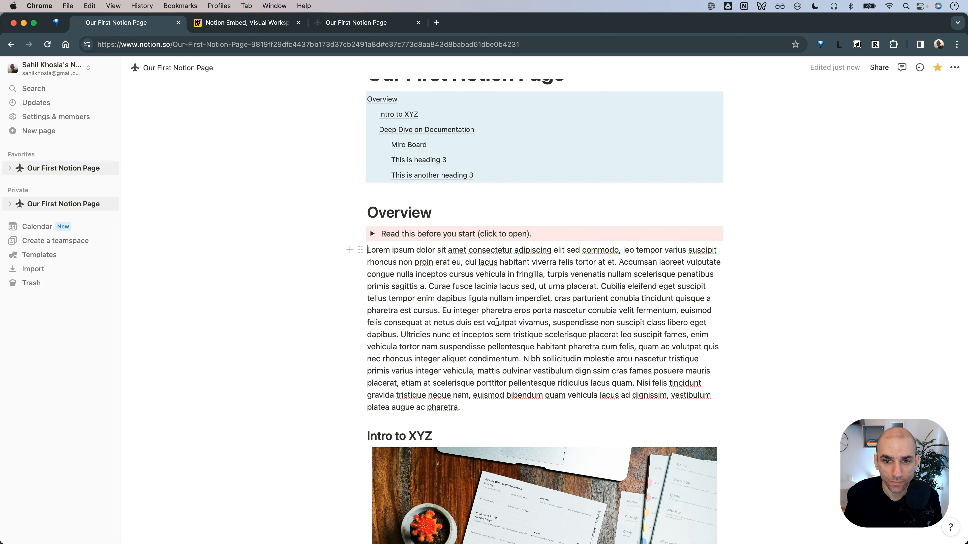
- Expand the red toggle to check its contents, collapse it, and review the page through the Miro Board section and back to the cover
scroll(495, 320, "up", 3)
scroll(457, 351, "down", 2)
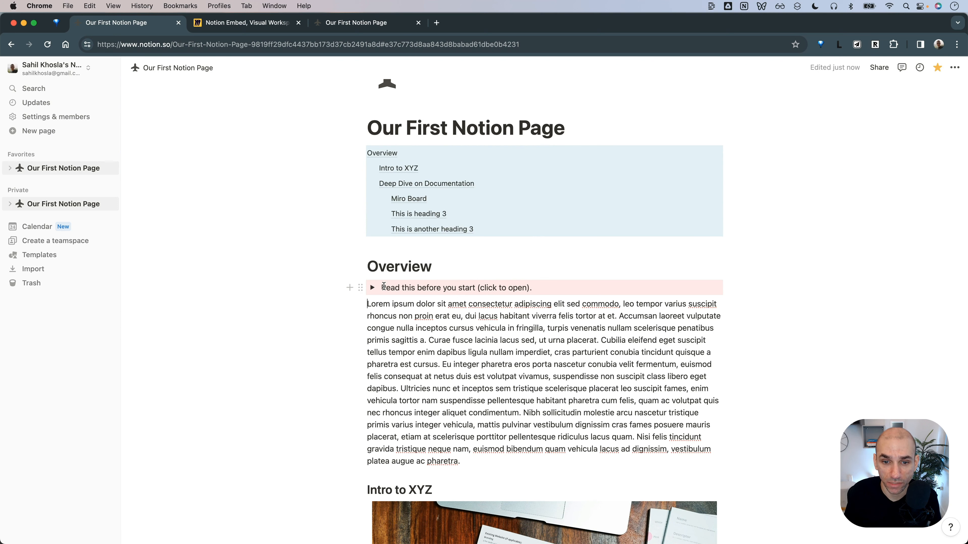
left_click(371, 288)
scroll(513, 319, "down", 3)
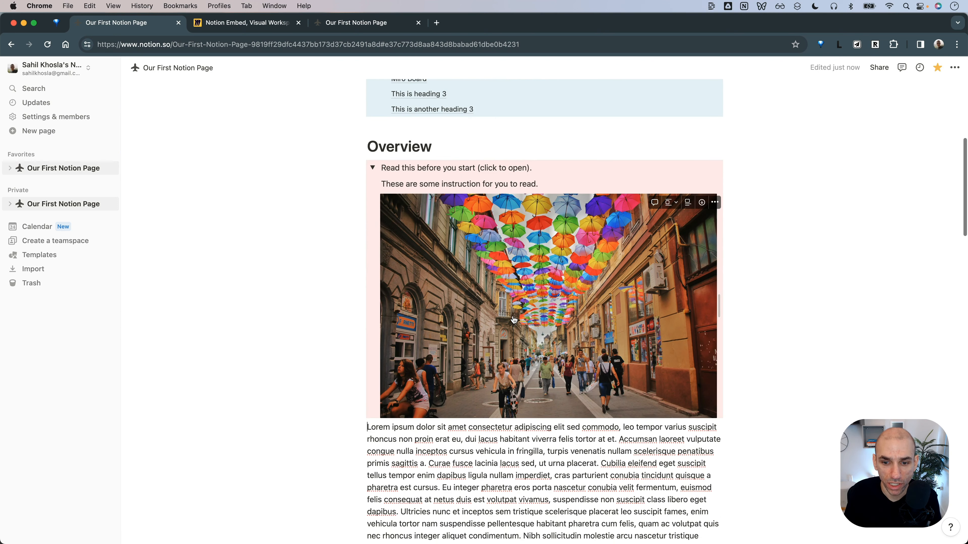
left_click(372, 168)
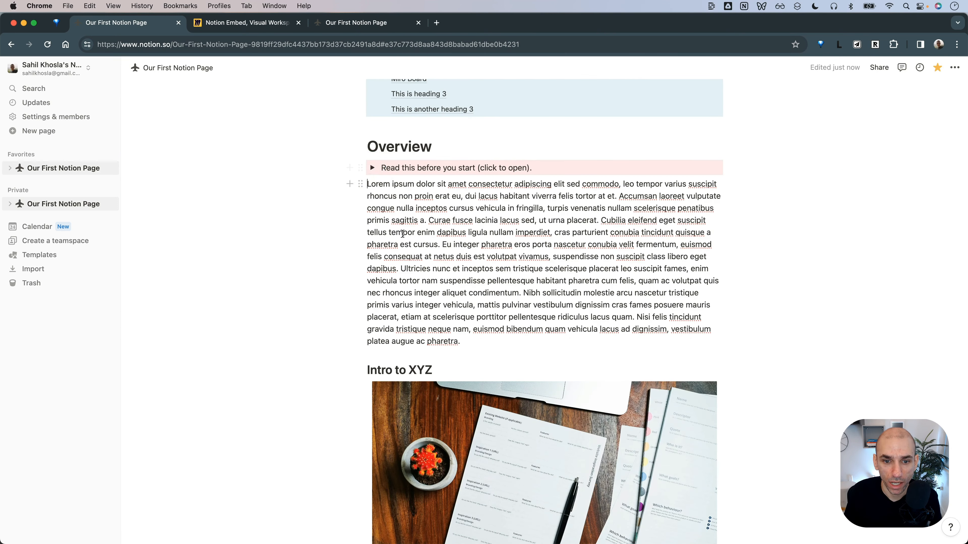
scroll(402, 233, "down", 15)
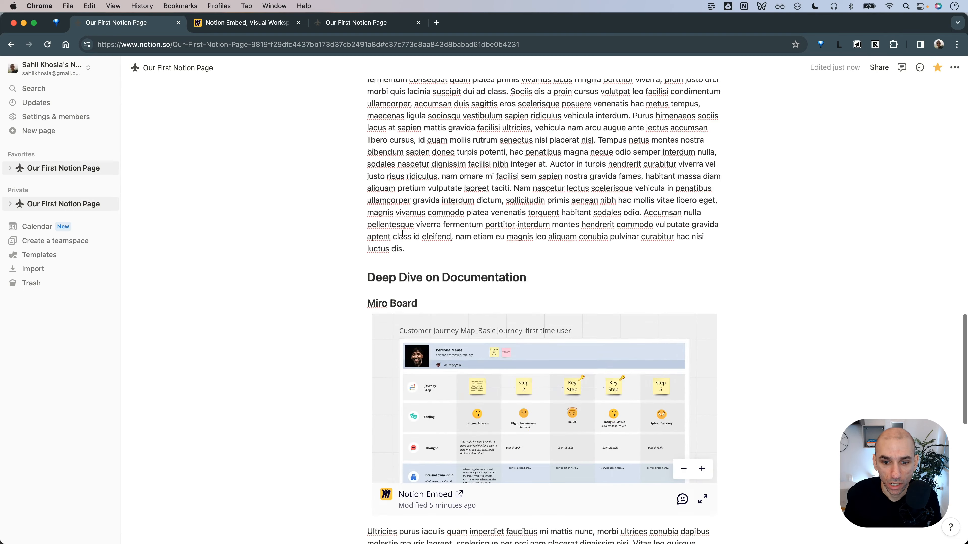
scroll(403, 233, "down", 4)
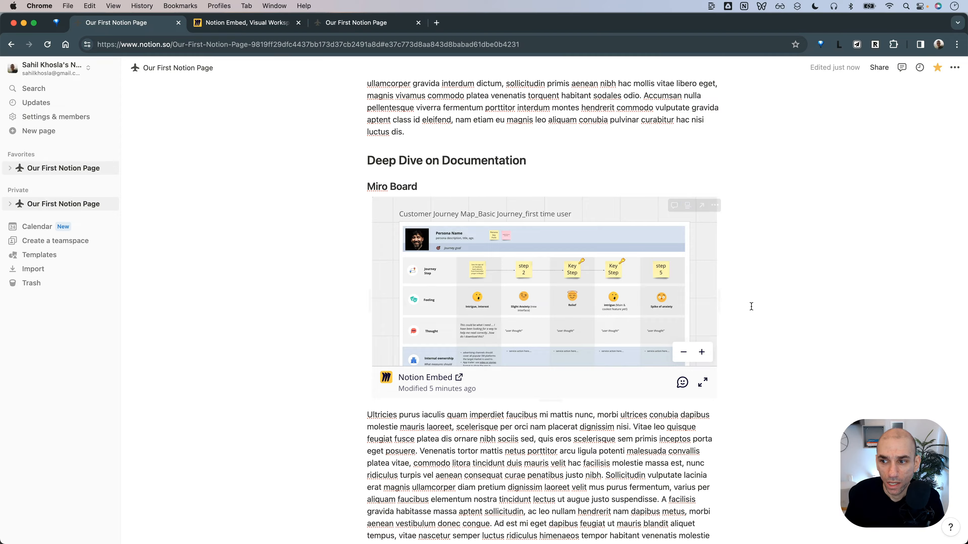
scroll(751, 307, "down", 7)
scroll(750, 306, "up", 20)
scroll(534, 296, "up", 10)
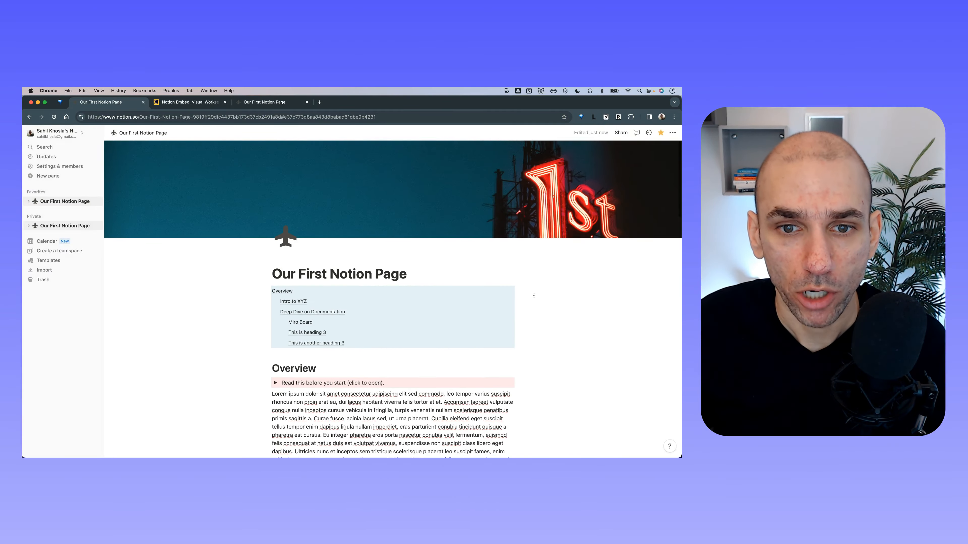